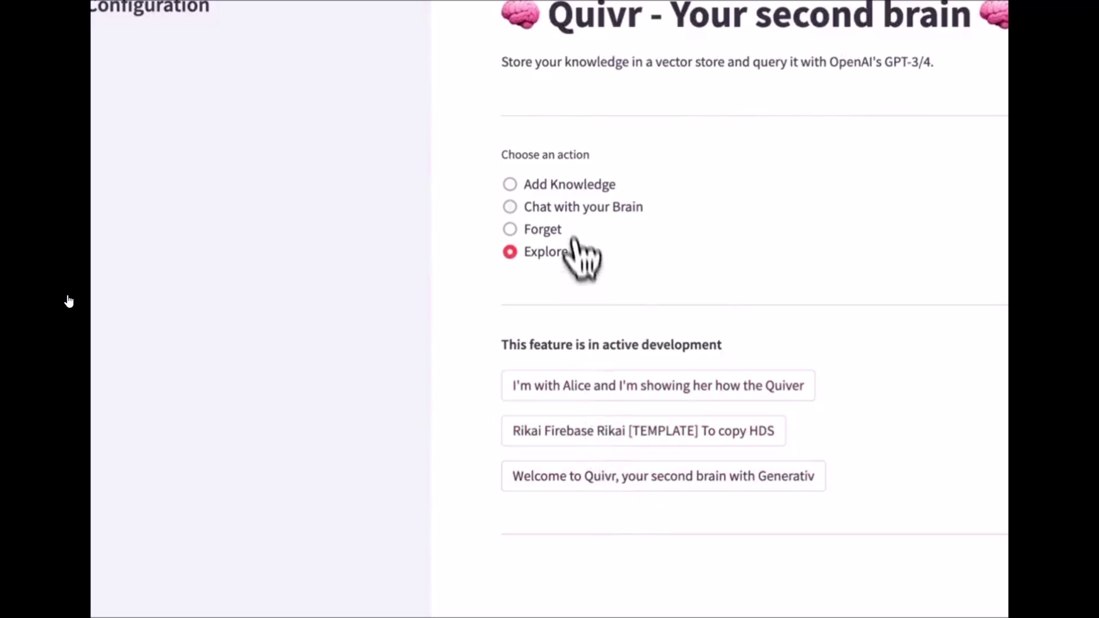
Ask the brain "What is quivr ?" with the gpt-3.5-turbo model and highlight the answer text
left_click(606, 385)
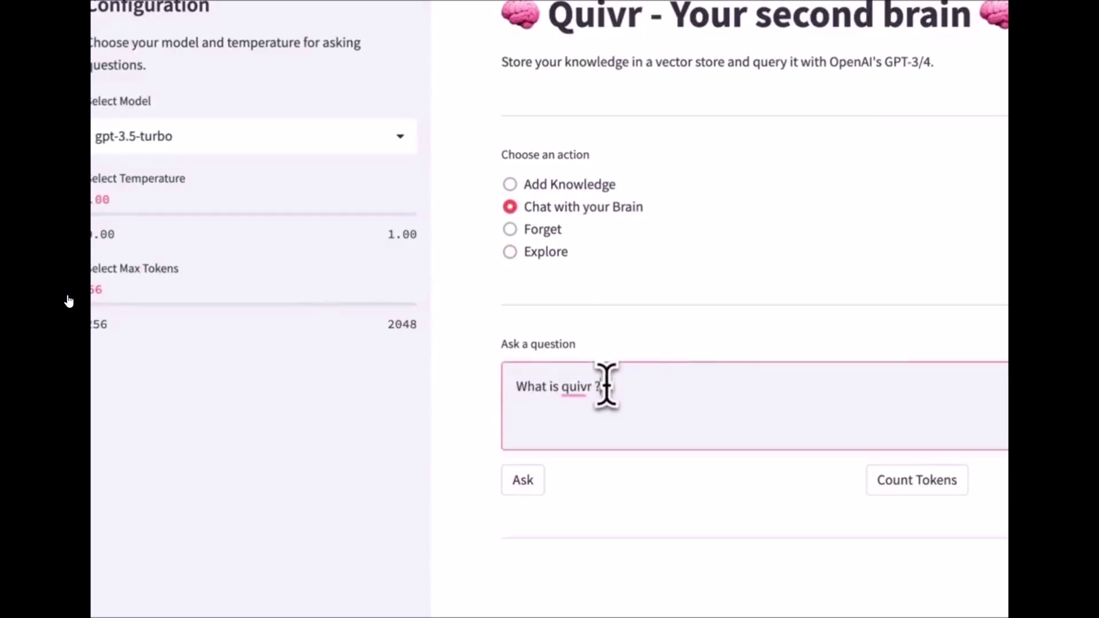
left_click(369, 146)
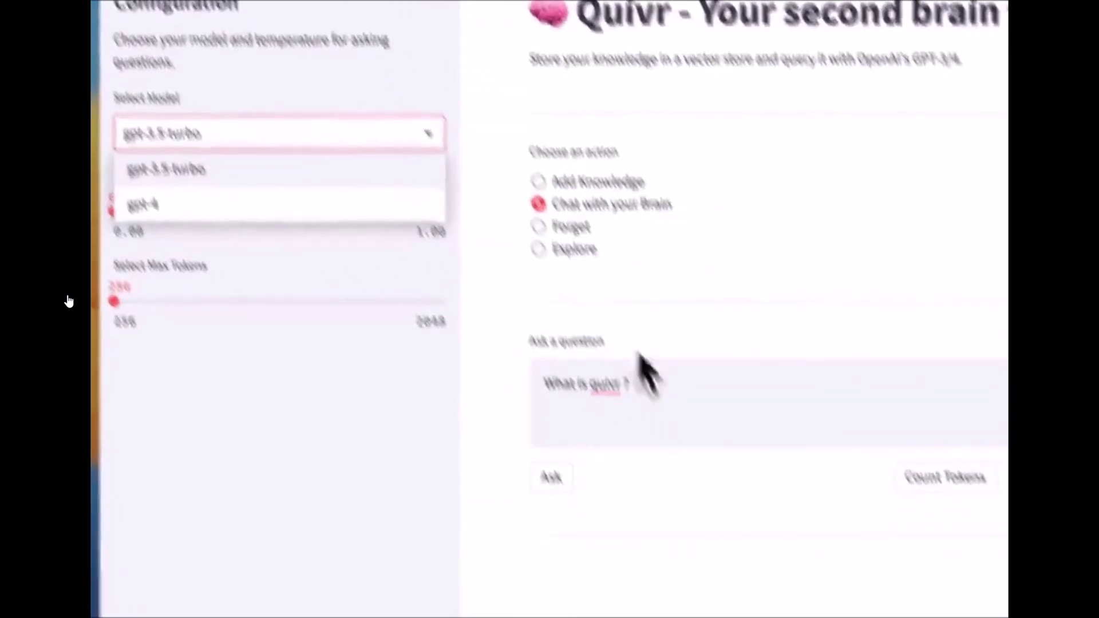
left_click(605, 559)
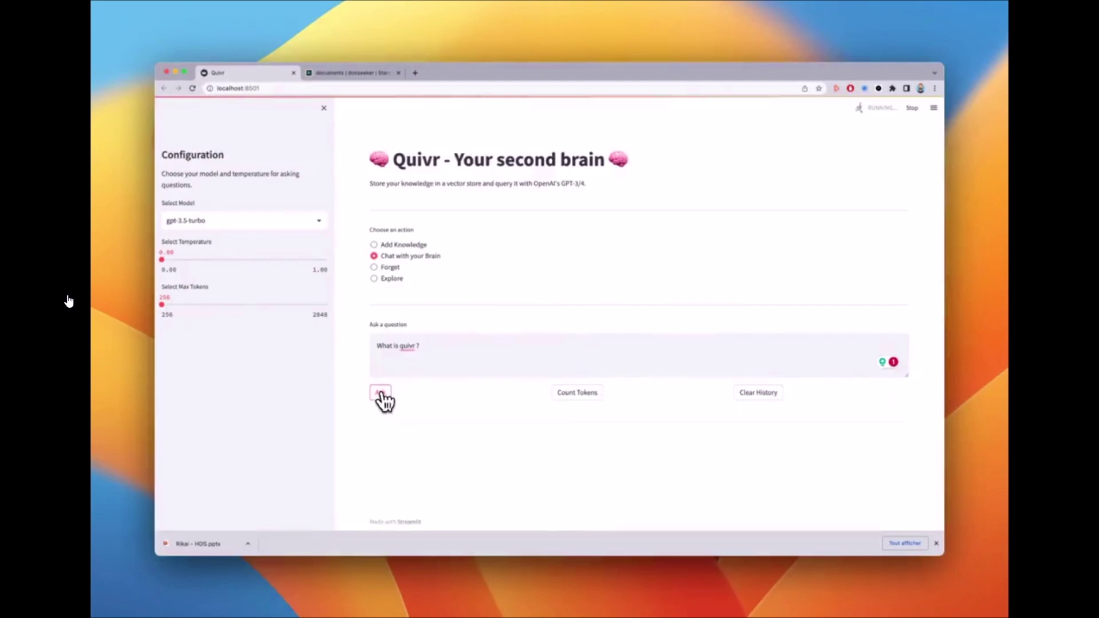
left_click_drag(411, 430, 632, 443)
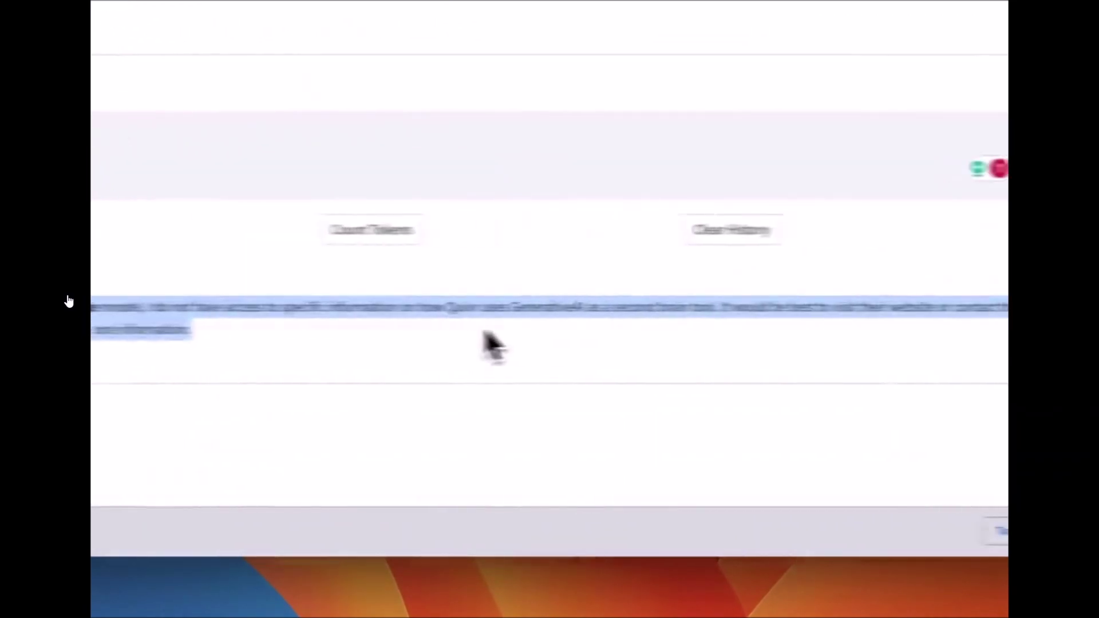
left_click(699, 307)
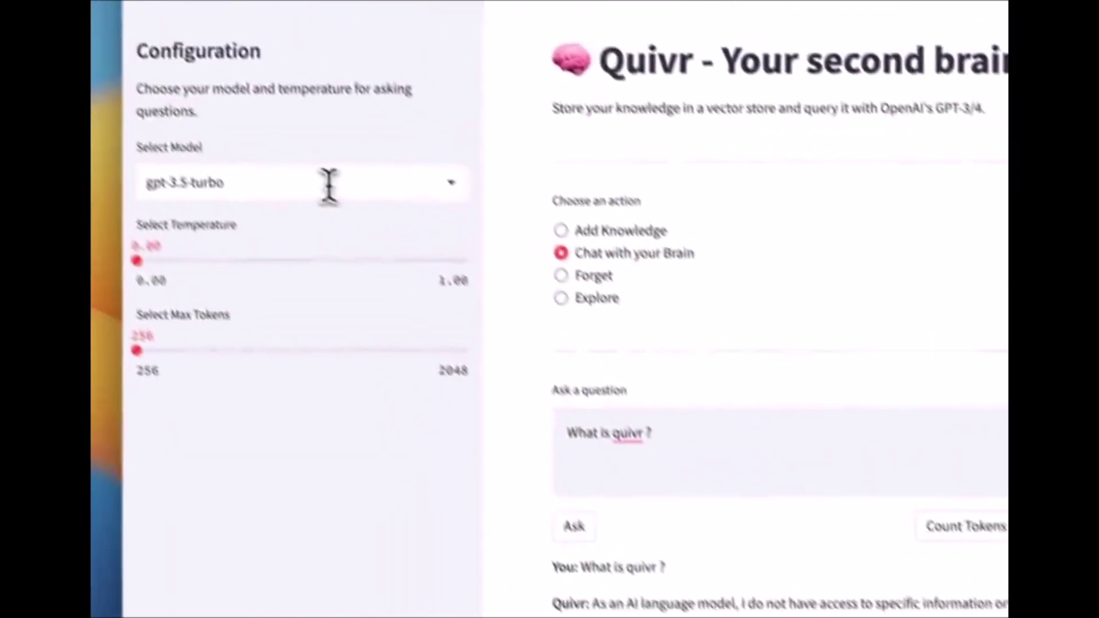
Switch the model to gpt-4 and ask "What is quivr ?" again, highlighting the new answer
left_click(329, 184)
left_click(289, 255)
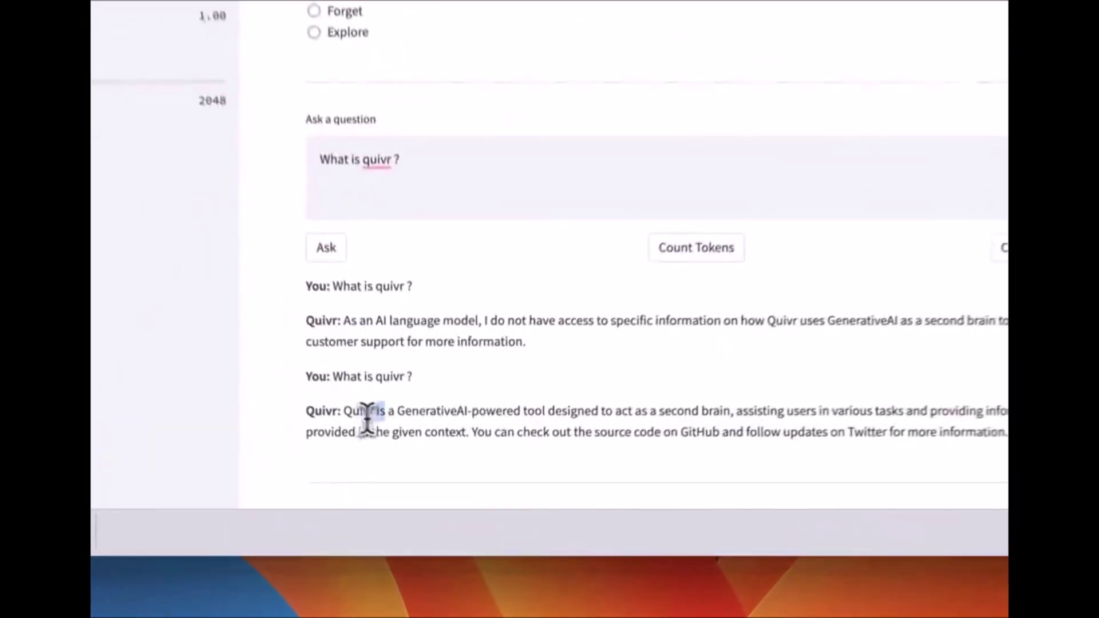
left_click_drag(399, 473, 790, 501)
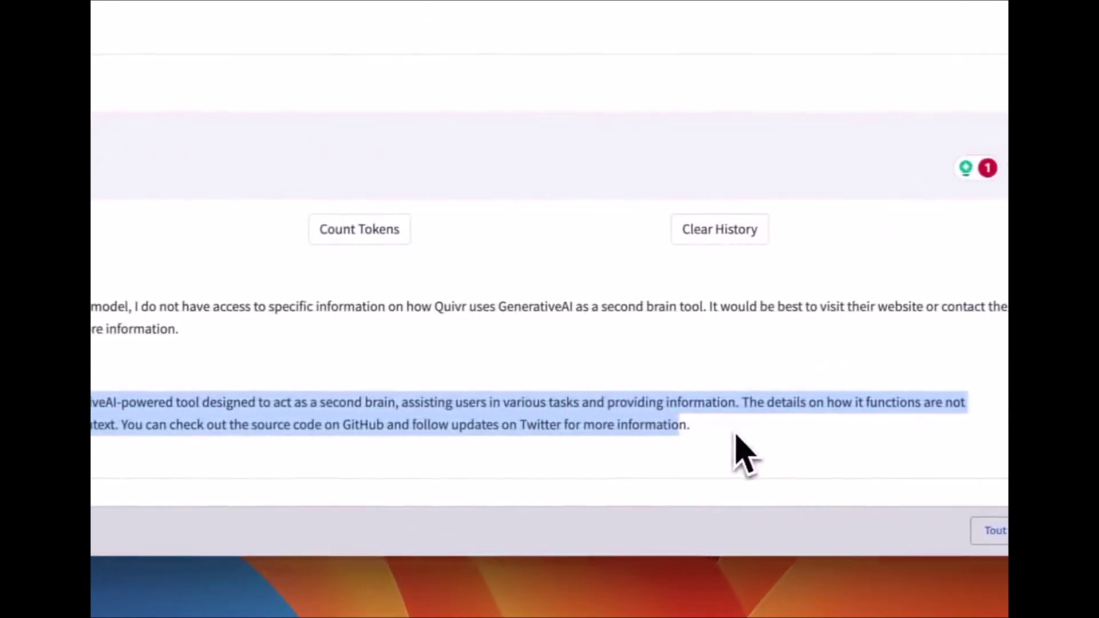
left_click(730, 437)
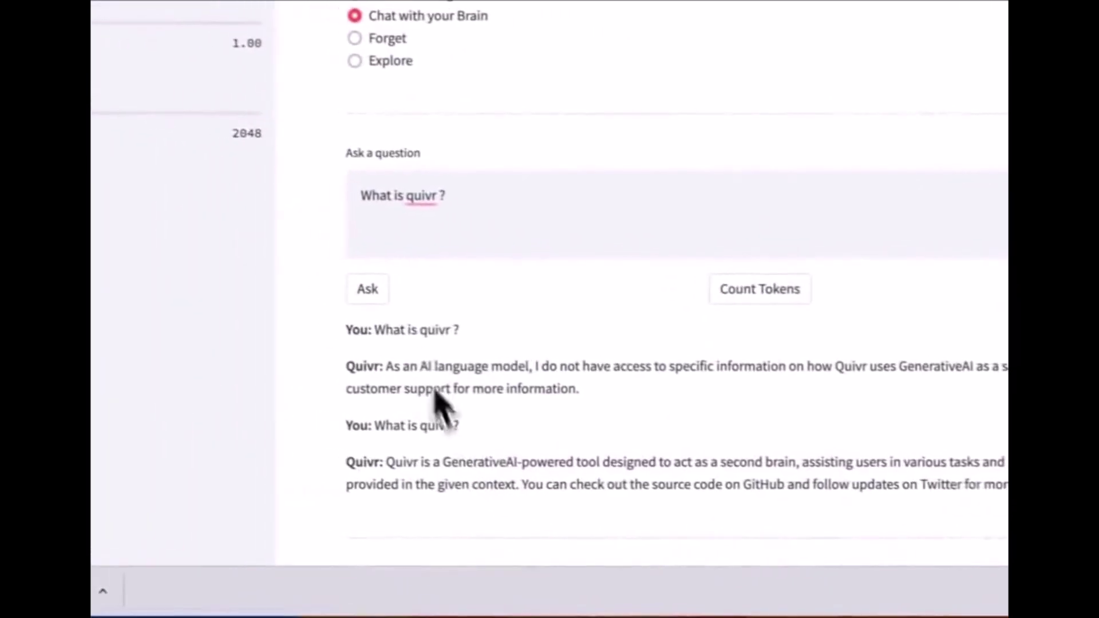
Use Forget to delete httpswwwquivrapp.html from the stored documents
scroll(381, 228, "up", 1)
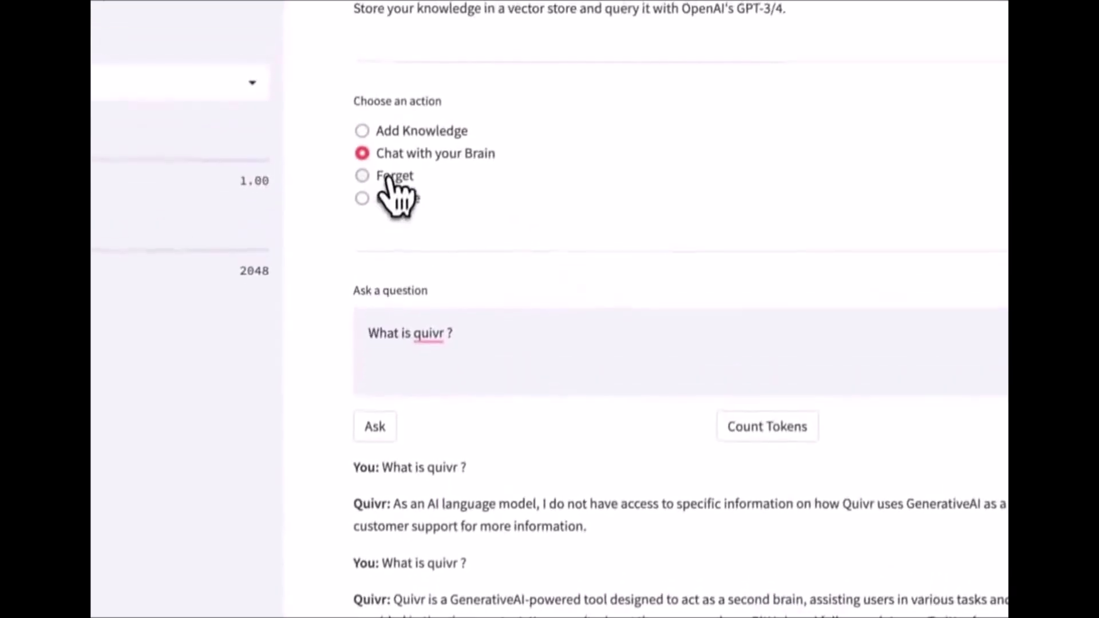
left_click(387, 177)
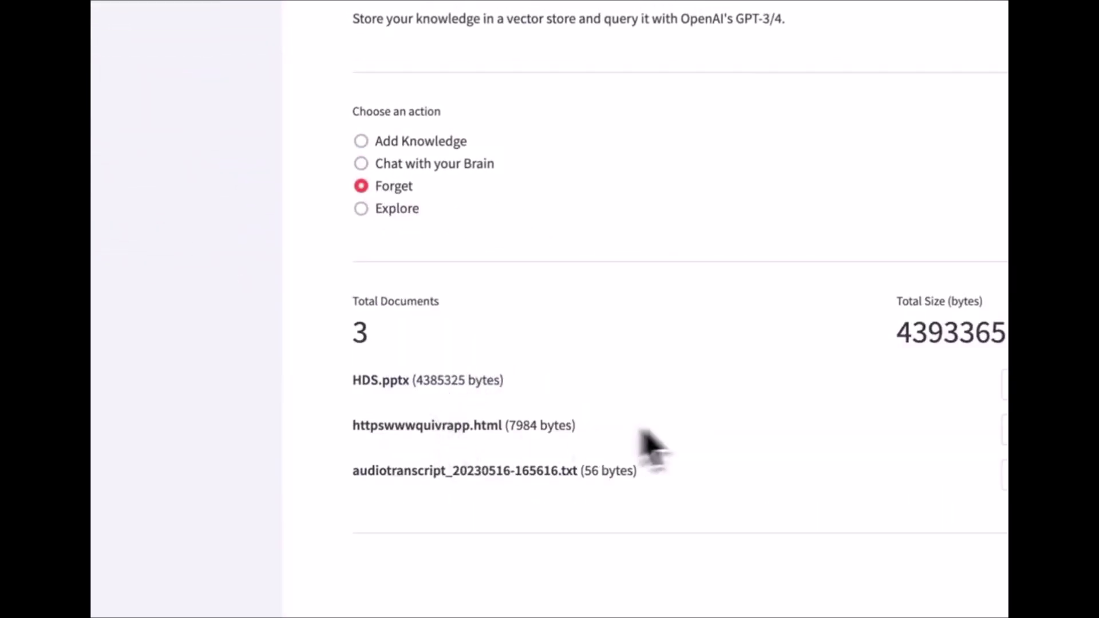
left_click(743, 306)
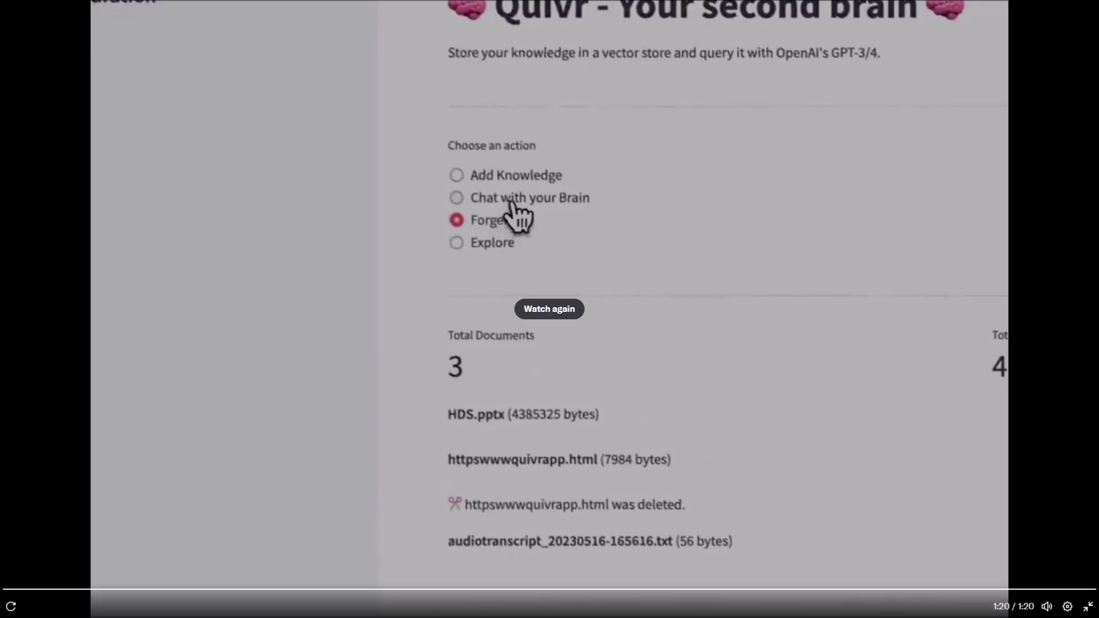
left_click(572, 314)
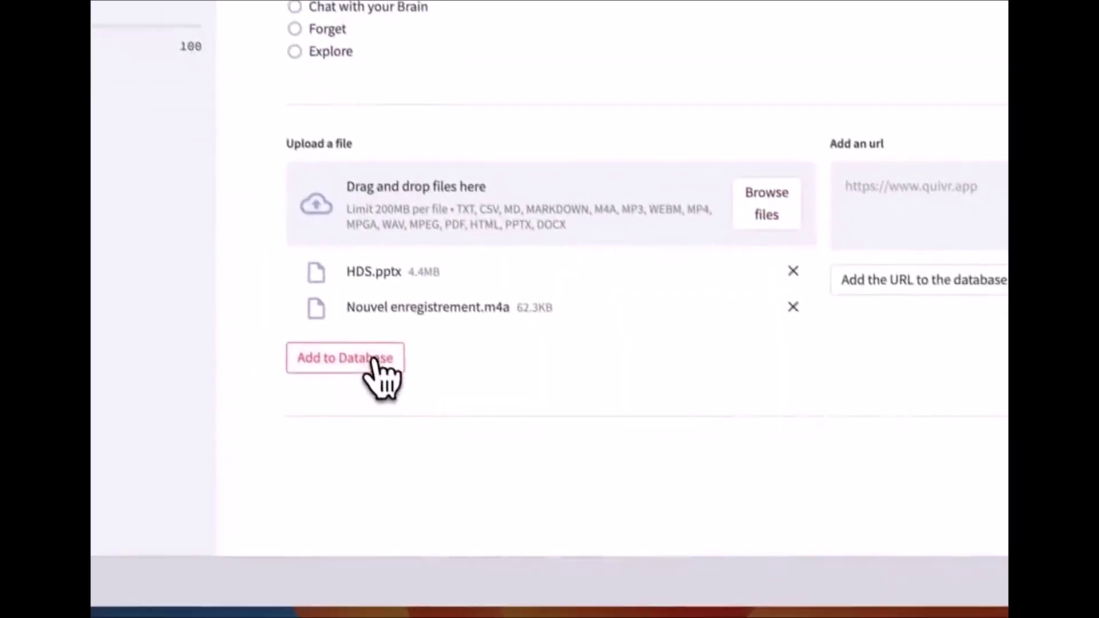
left_click(365, 348)
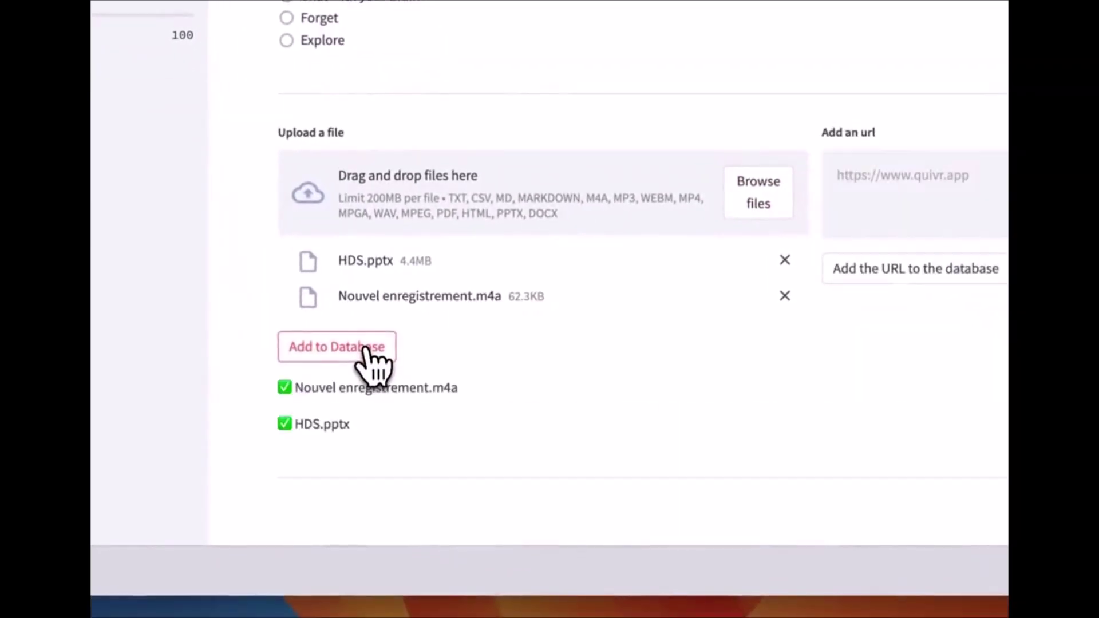
left_click(892, 204)
type("https://www.quivr.app")
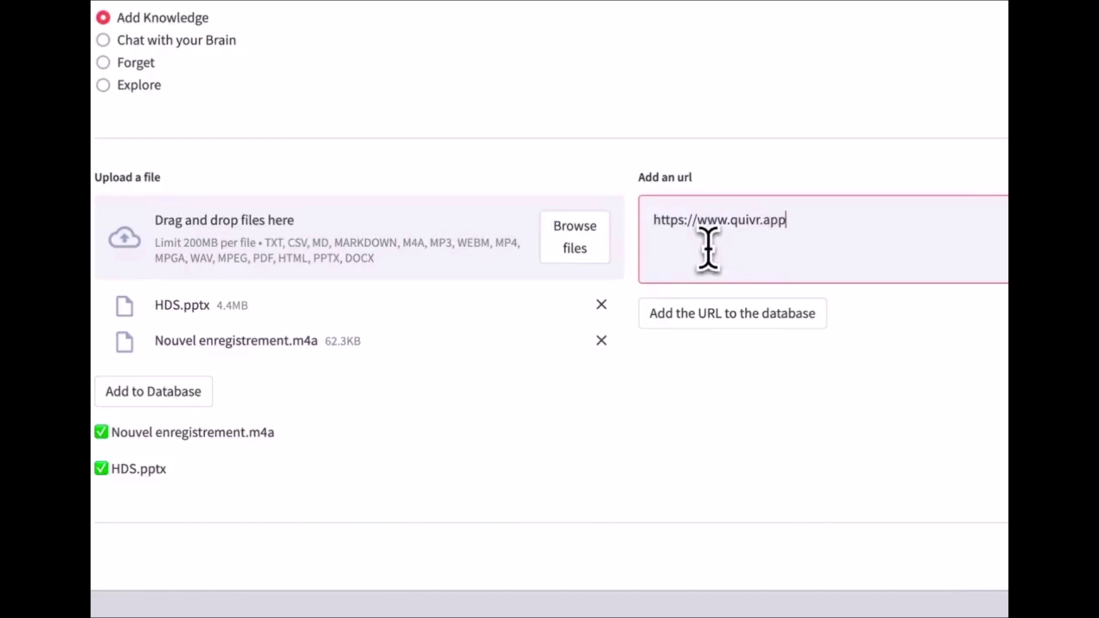
left_click(736, 320)
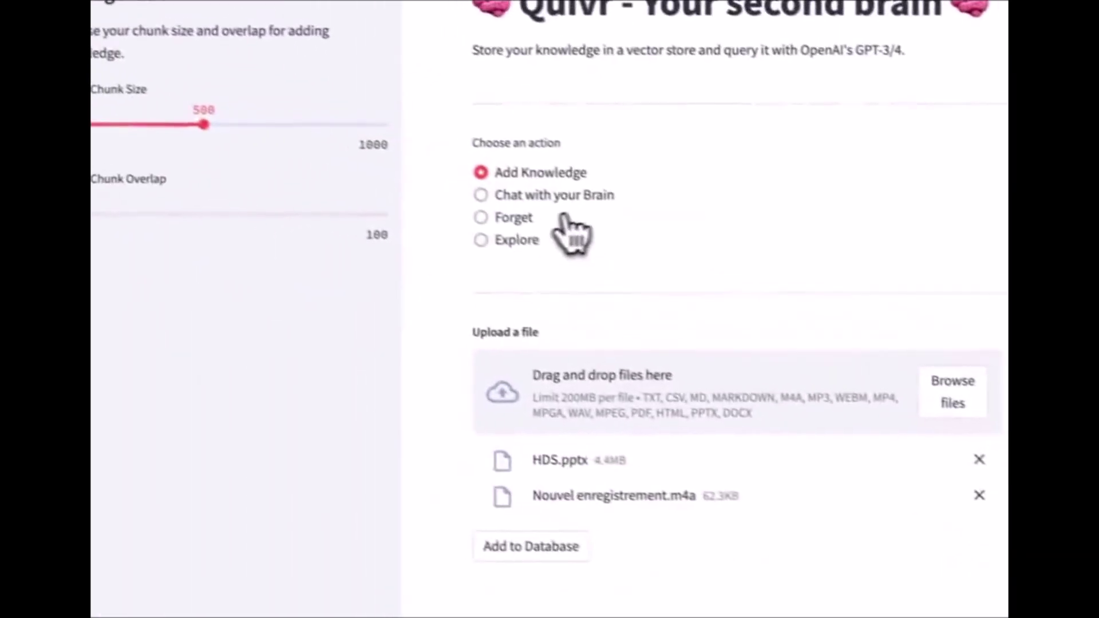
Check the stored documents in Explore, and ask the brain "What is quivr ?" using gpt-3.5-turbo
left_click(505, 242)
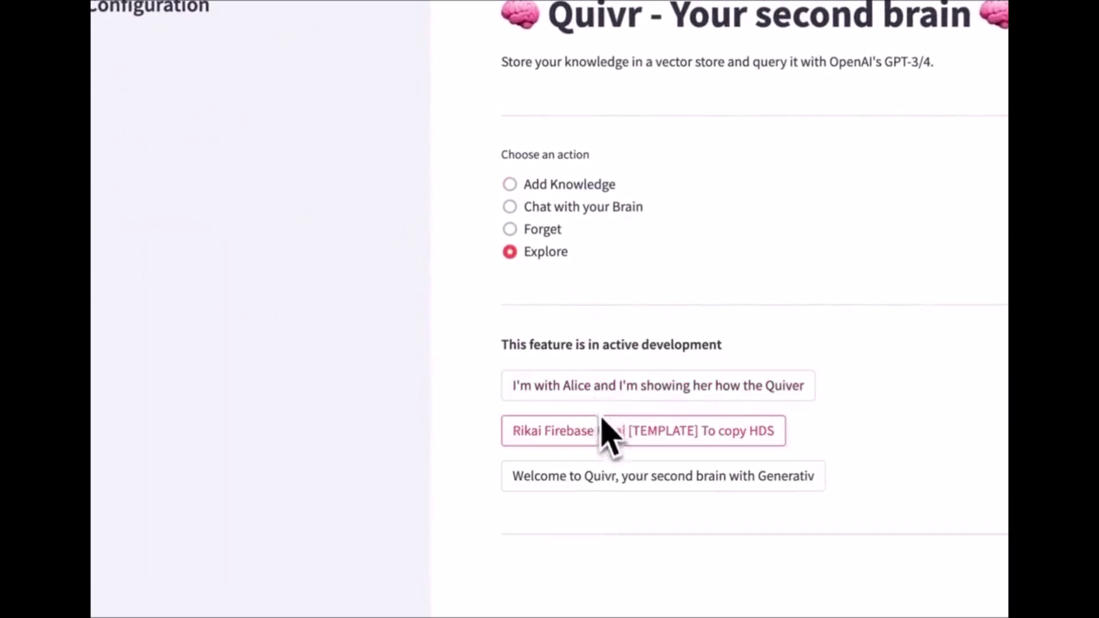
left_click(575, 209)
left_click(607, 385)
type("W")
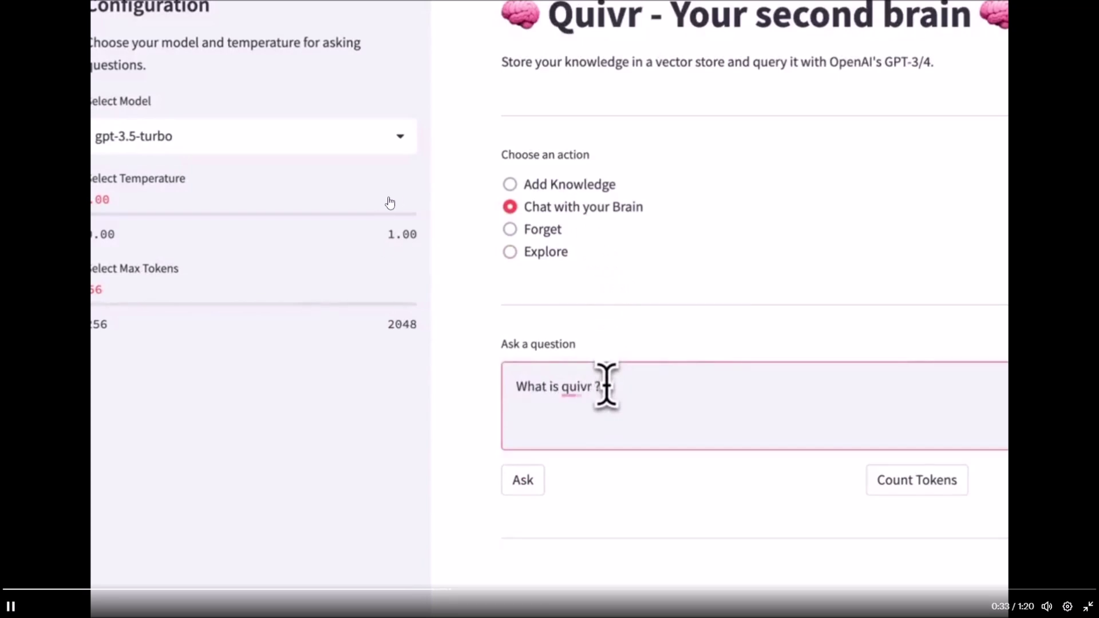
left_click(368, 144)
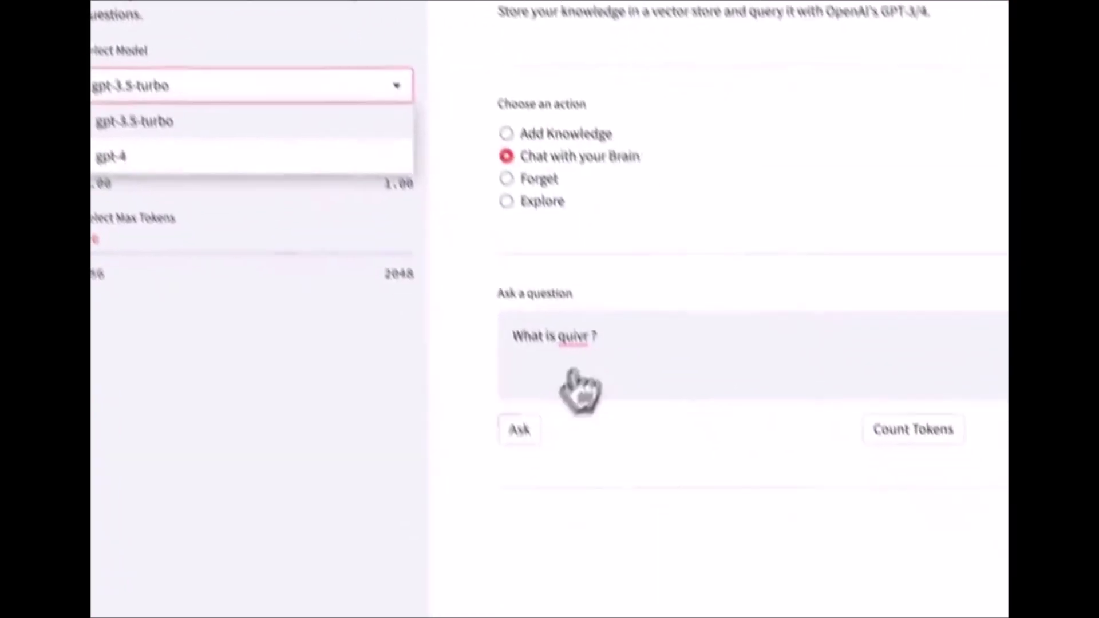
left_click(605, 559)
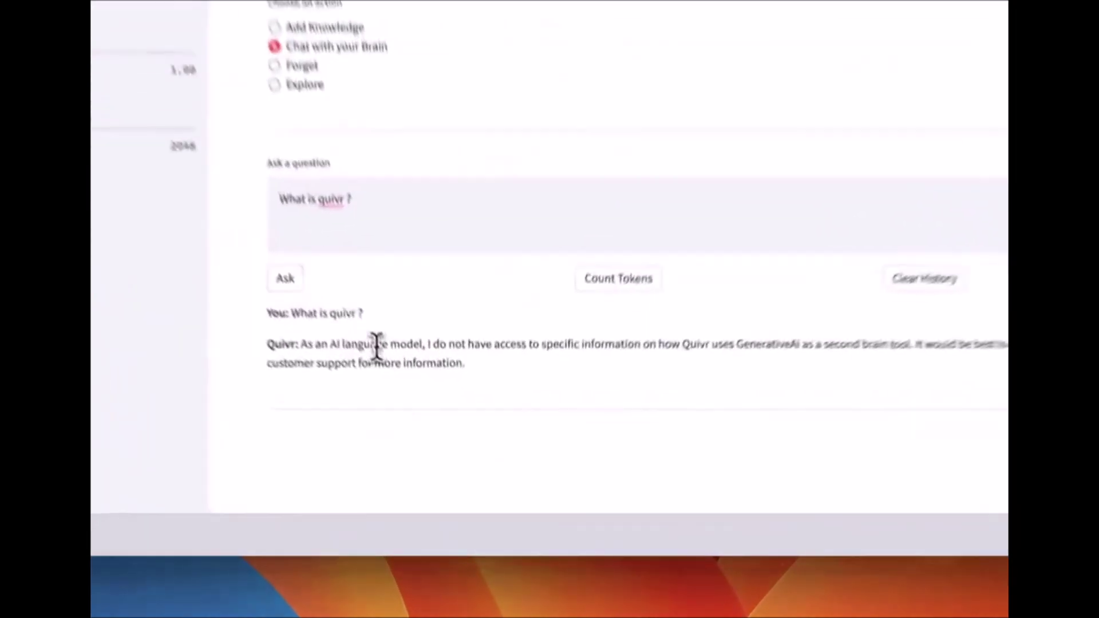
left_click_drag(420, 431, 632, 445)
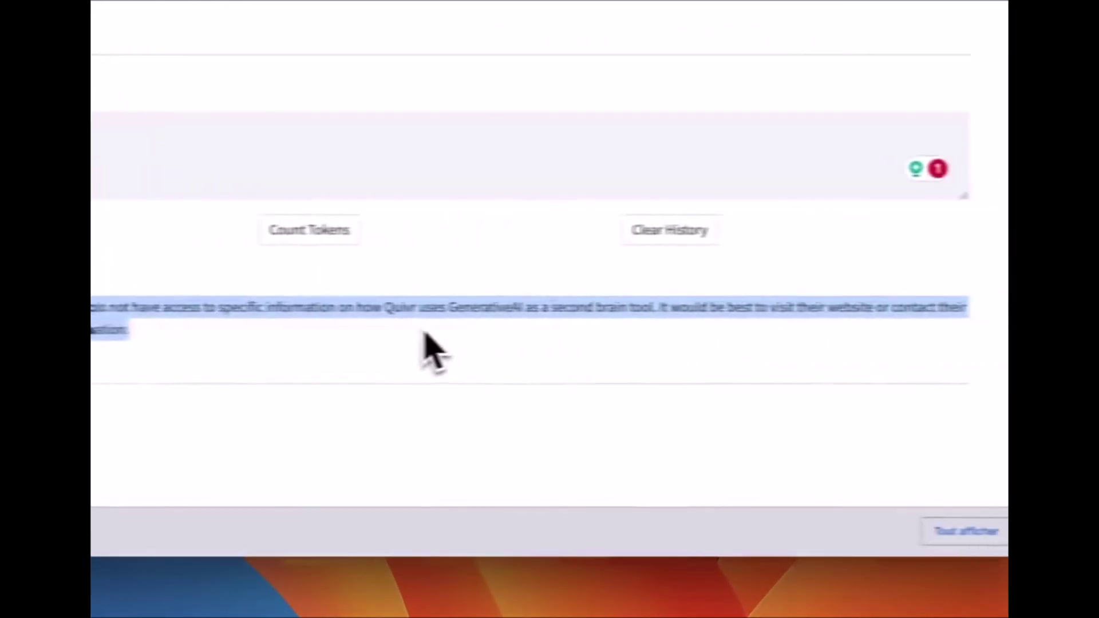
left_click(615, 304)
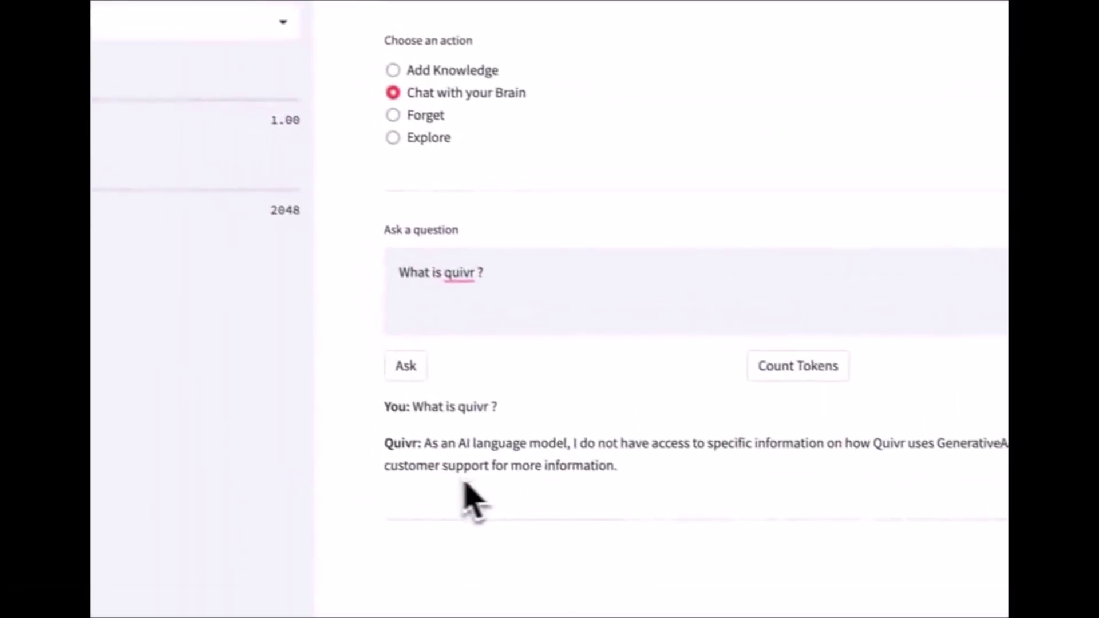
Change the model to gpt-4, repeat the question "What is quivr ?" and highlight part of the reply
left_click(149, 23)
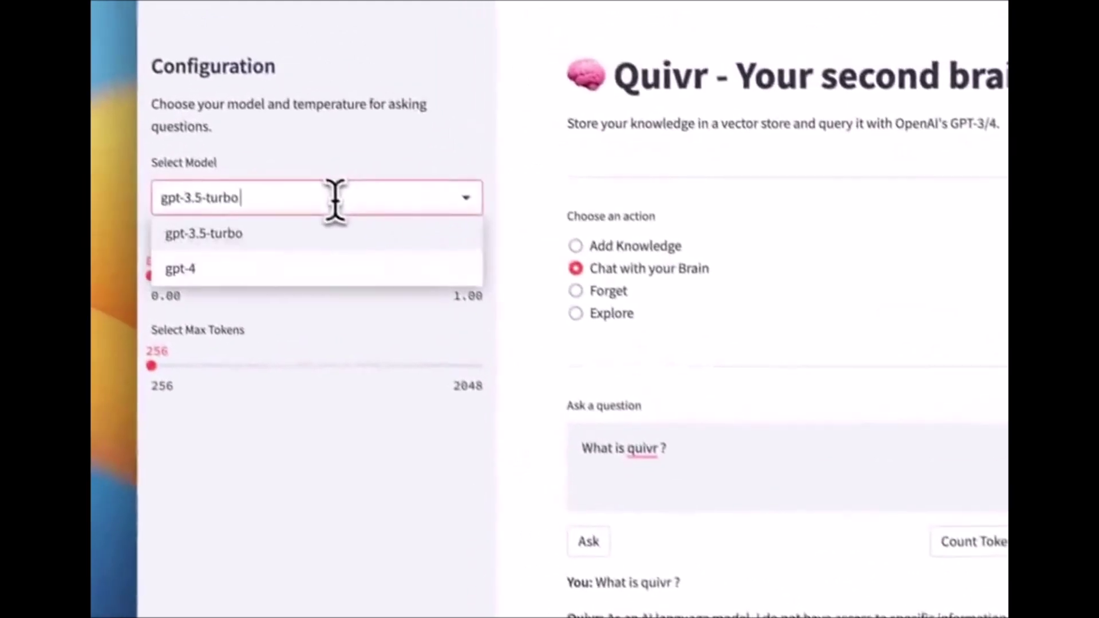
left_click(306, 266)
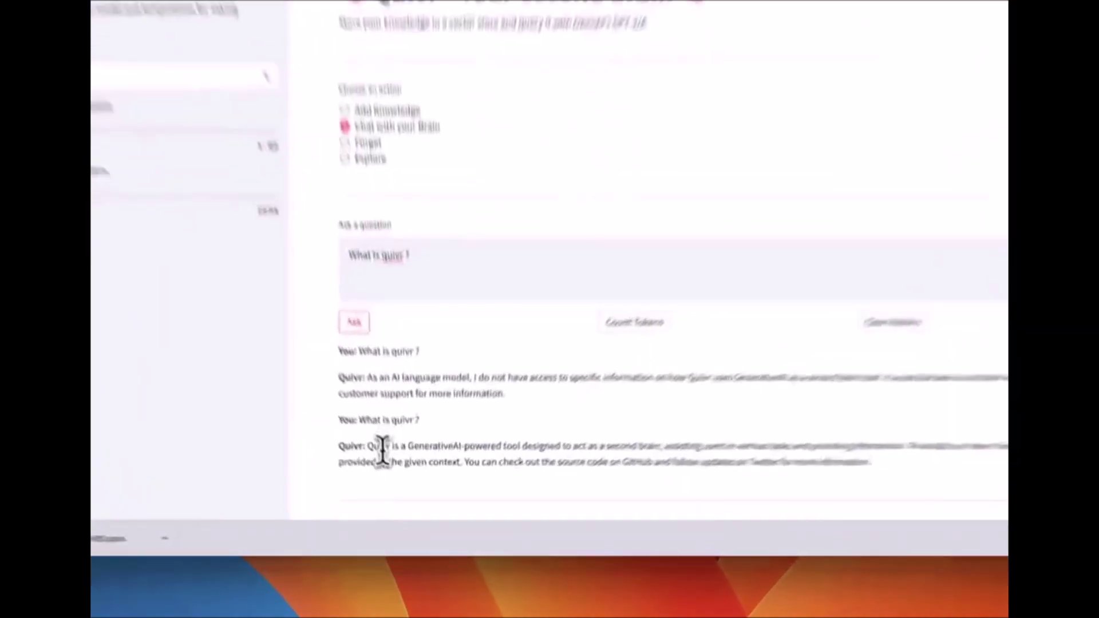
left_click_drag(382, 452, 446, 450)
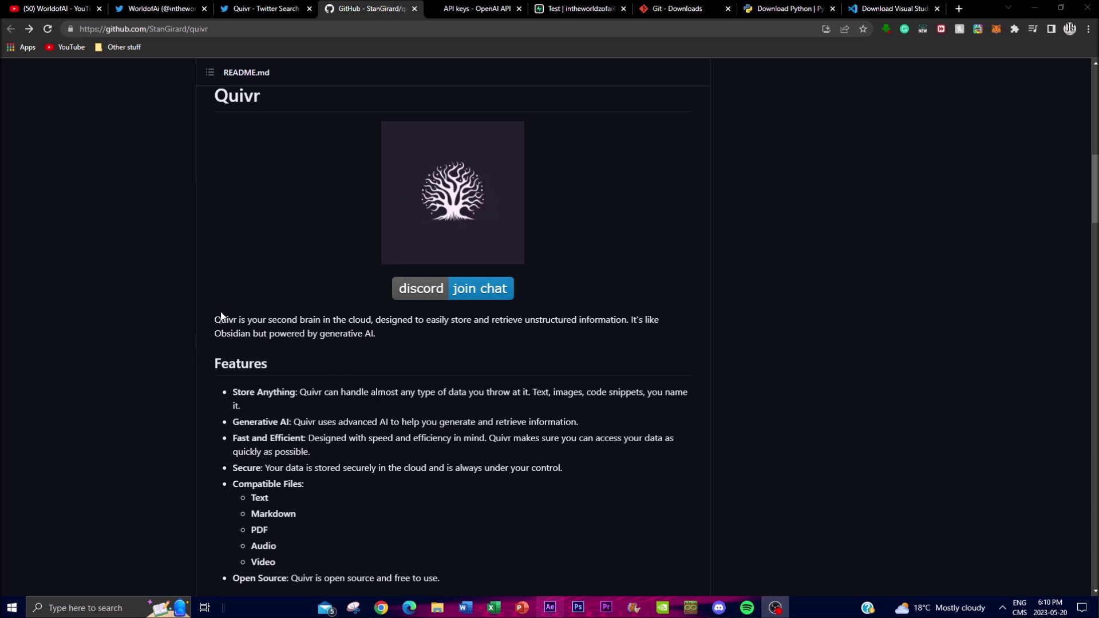
Look through the Quivr README on GitHub, from the features and demos to the prerequisites and installation instructions
scroll(263, 312, "down", 10)
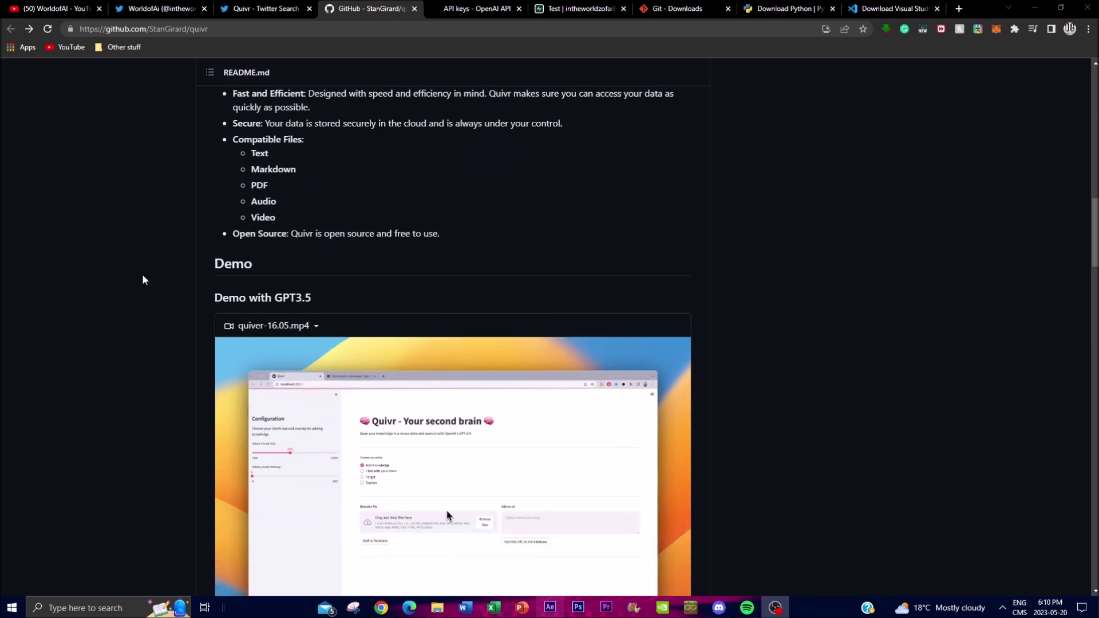
scroll(286, 263, "down", 10)
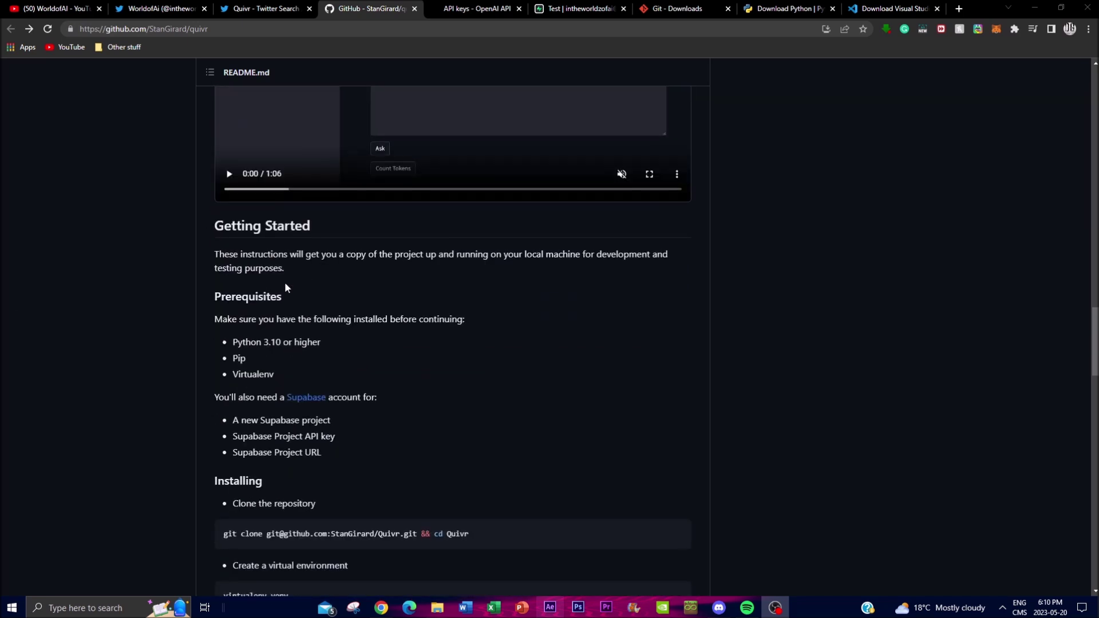
scroll(321, 390, "down", 5)
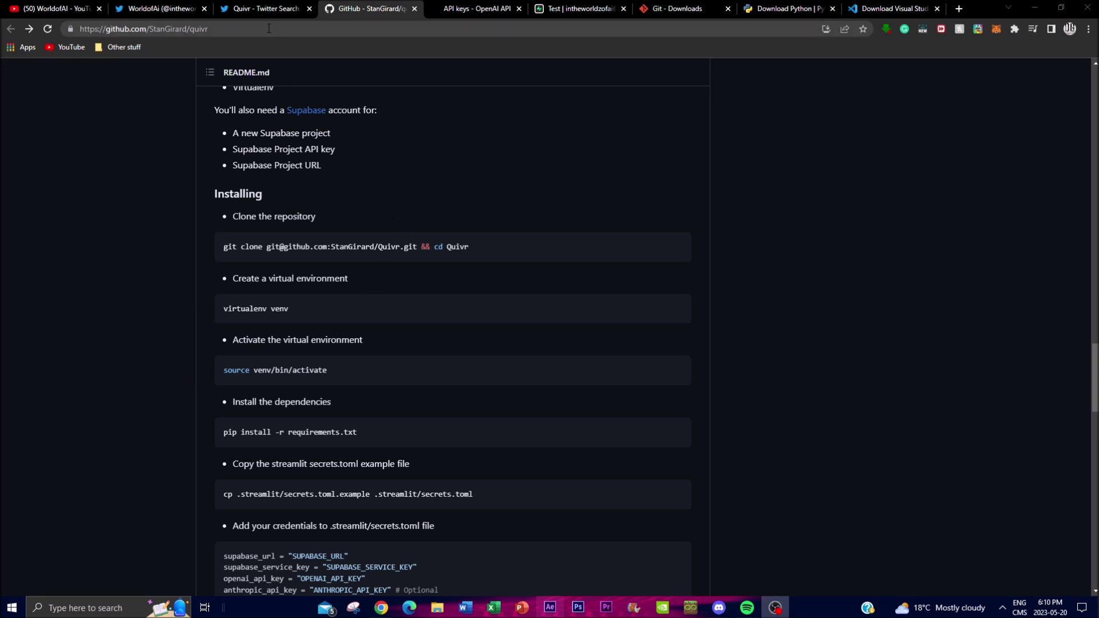
Switch to the WorldofAi Twitter profile and look over its recent tweets
left_click(157, 8)
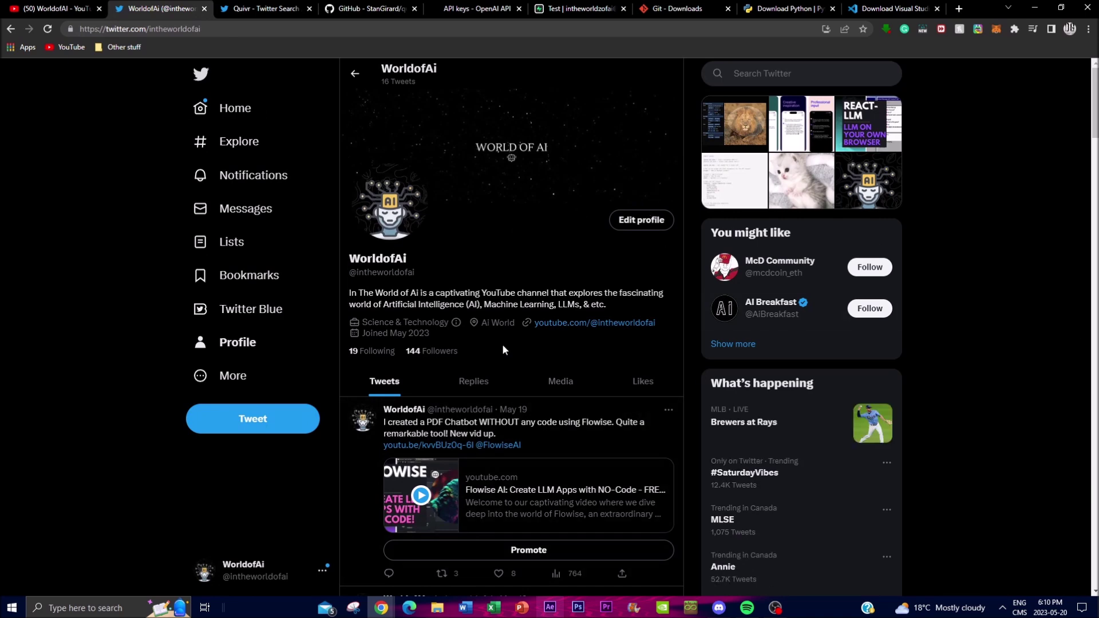
scroll(493, 340, "down", 4)
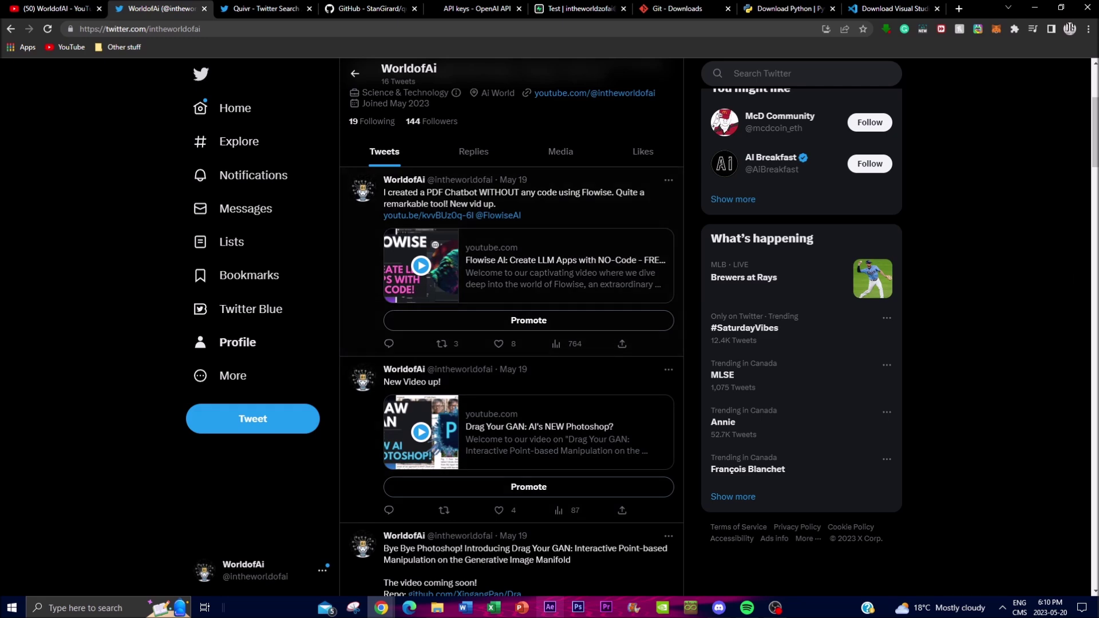
scroll(399, 269, "up", 4)
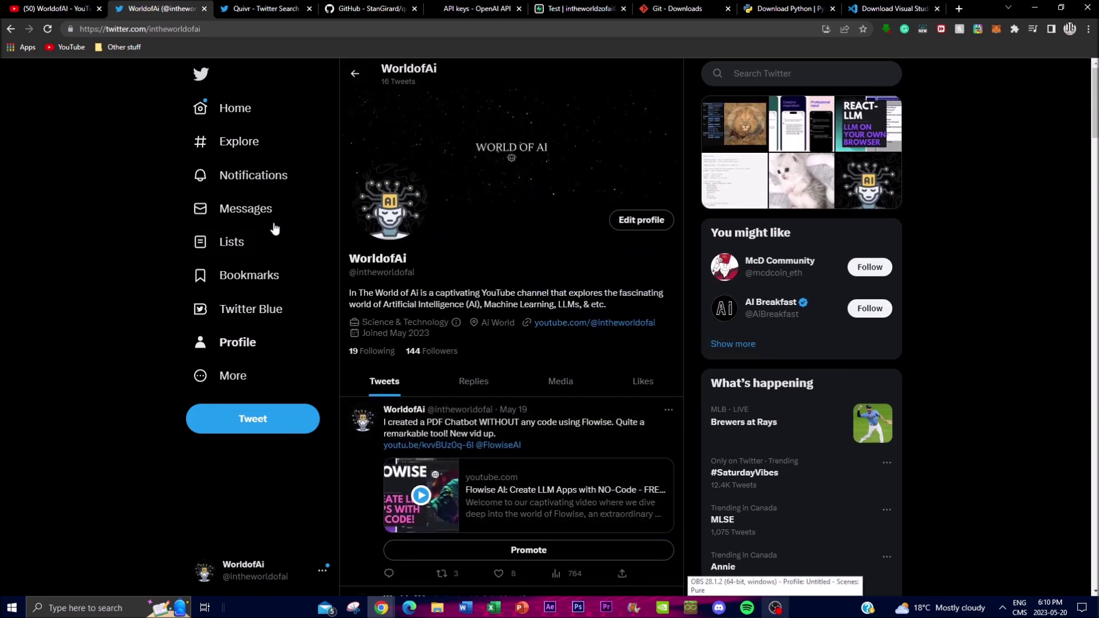
Open the Videos page of the WorldofAI YouTube channel and browse the latest uploads
left_click(33, 7)
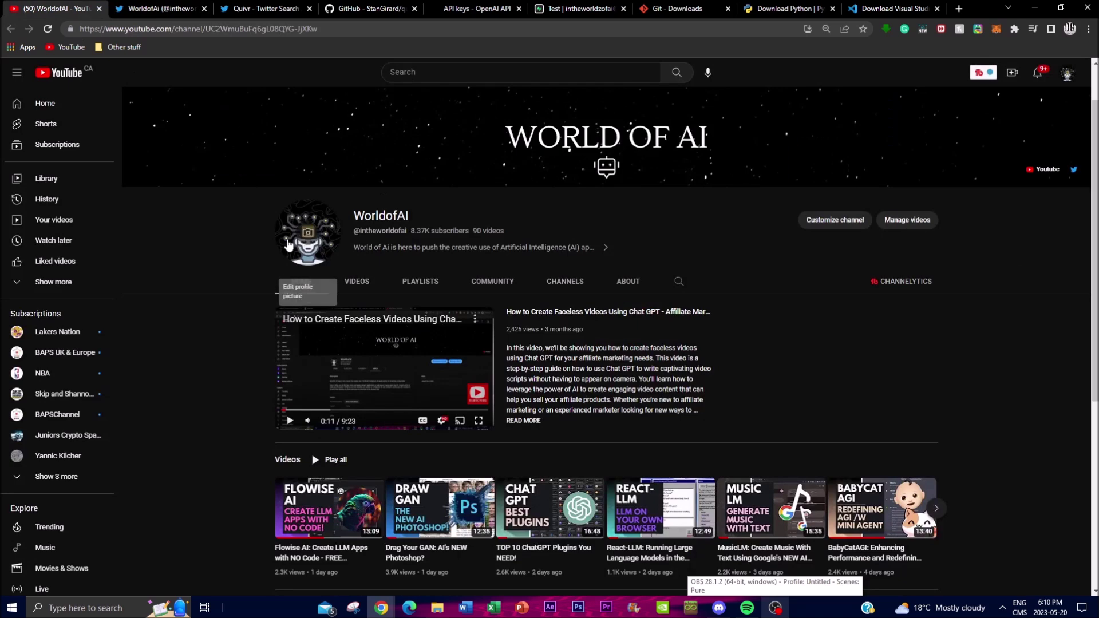
left_click(356, 281)
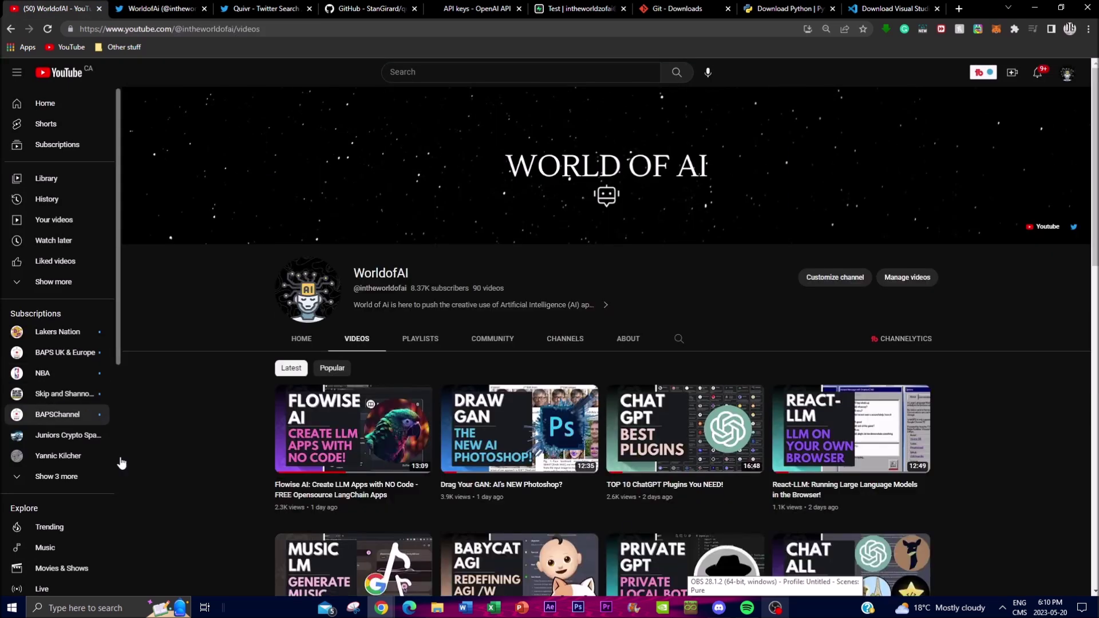
mouse_move(343, 417)
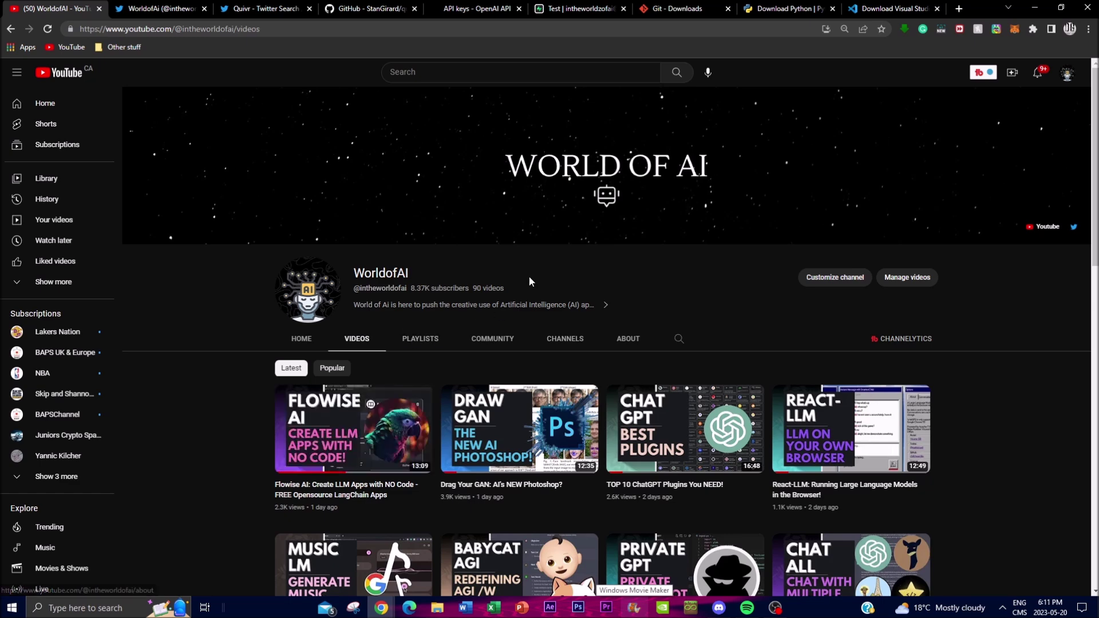
scroll(466, 245, "down", 5)
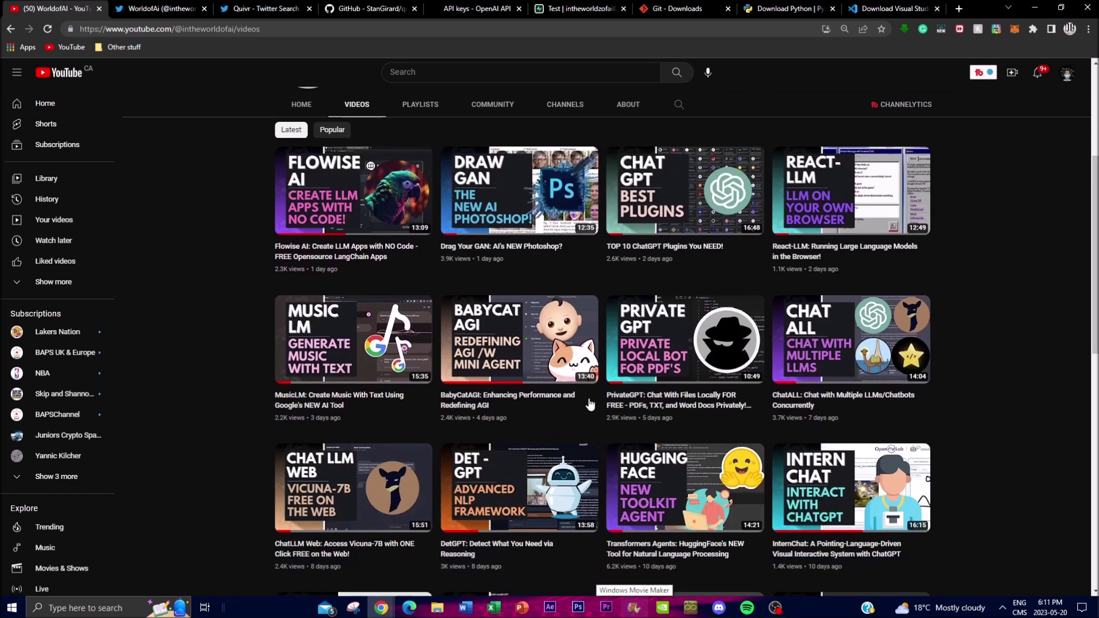
scroll(434, 309, "down", 9)
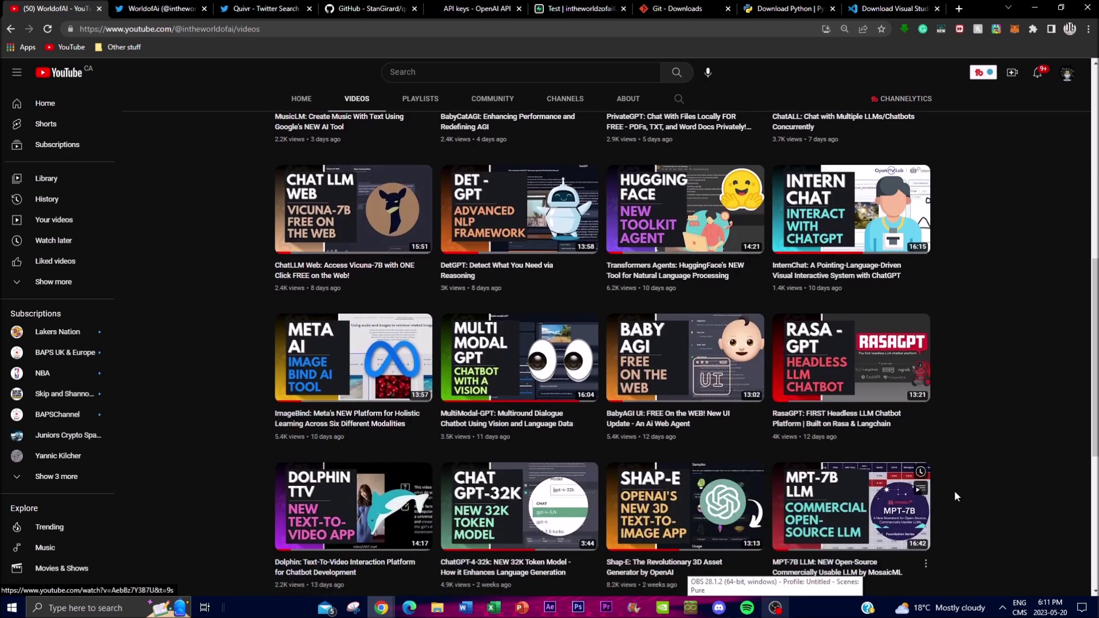
Browse the channel's older uploads and return to the most recent ones
scroll(461, 358, "down", 2)
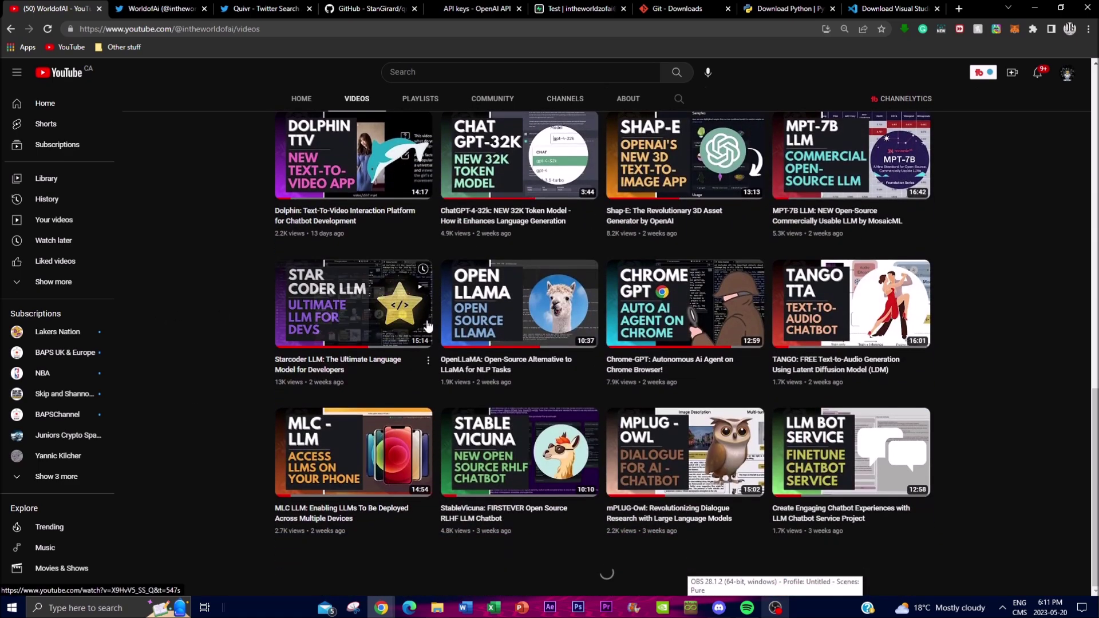
scroll(415, 366, "up", 8)
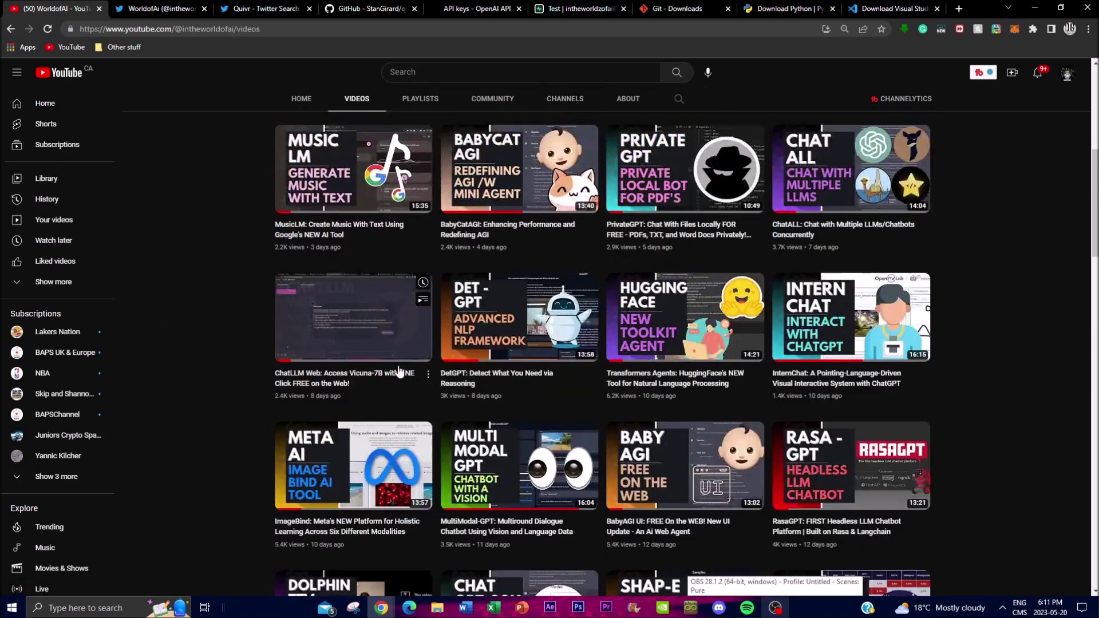
scroll(411, 372, "up", 6)
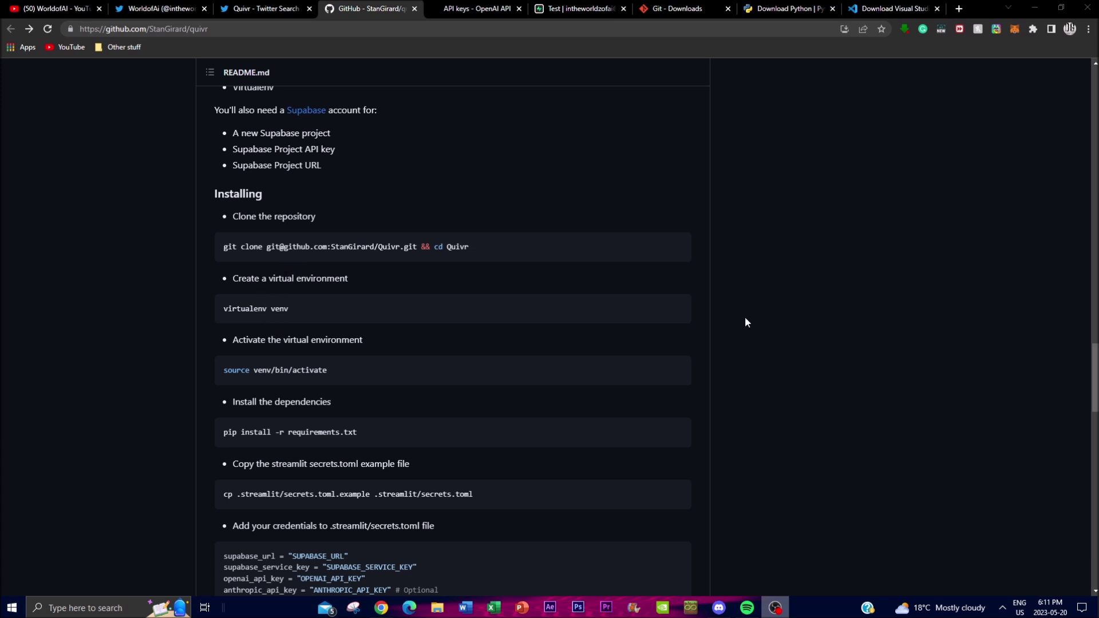
Return to the Quivr README on GitHub and review the demo videos and the Getting Started section
scroll(640, 346, "up", 3)
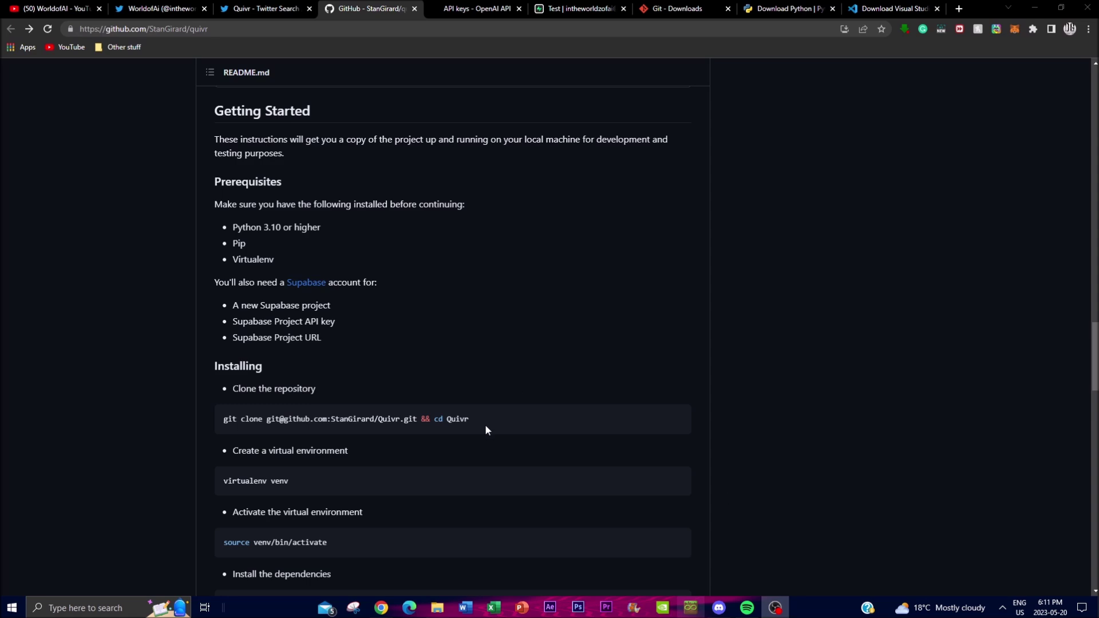
scroll(481, 422, "up", 15)
scroll(441, 322, "down", 10)
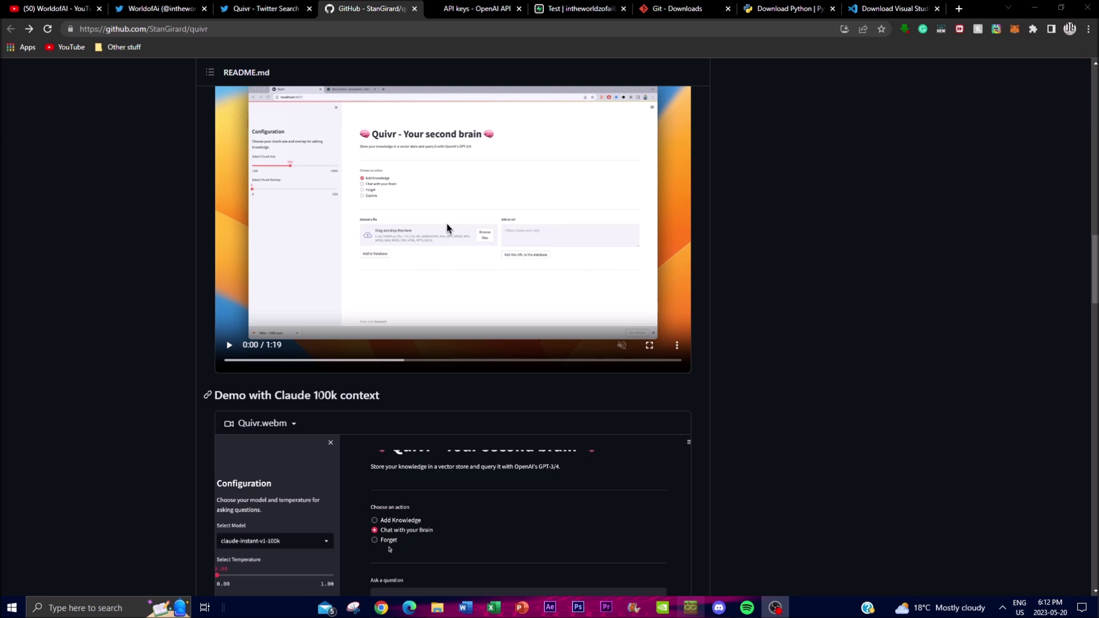
scroll(728, 442, "down", 4)
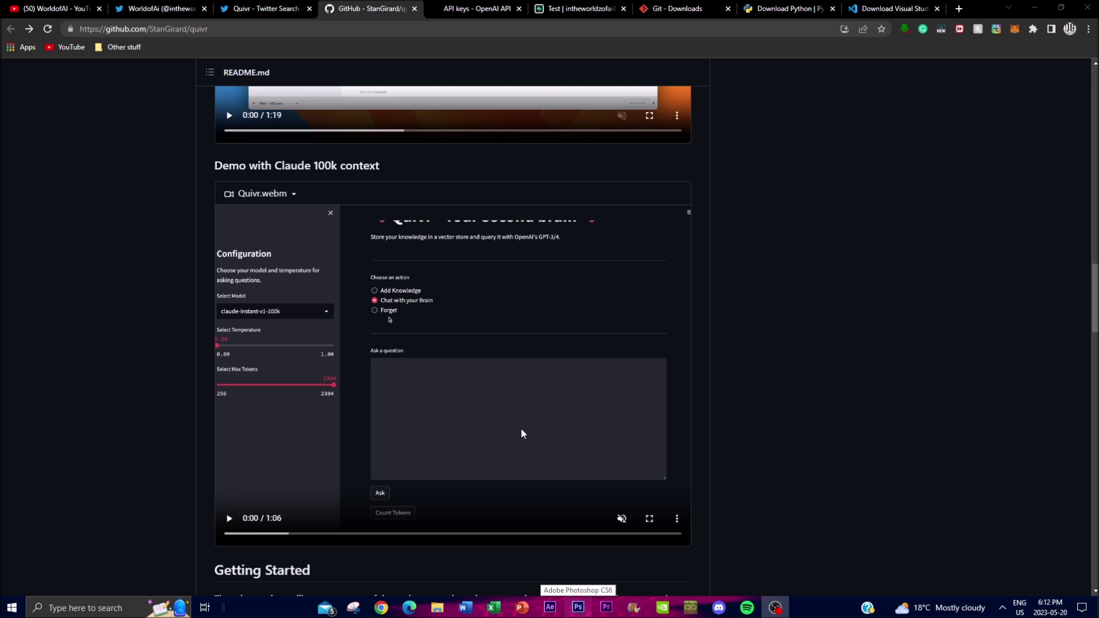
scroll(340, 295, "down", 4)
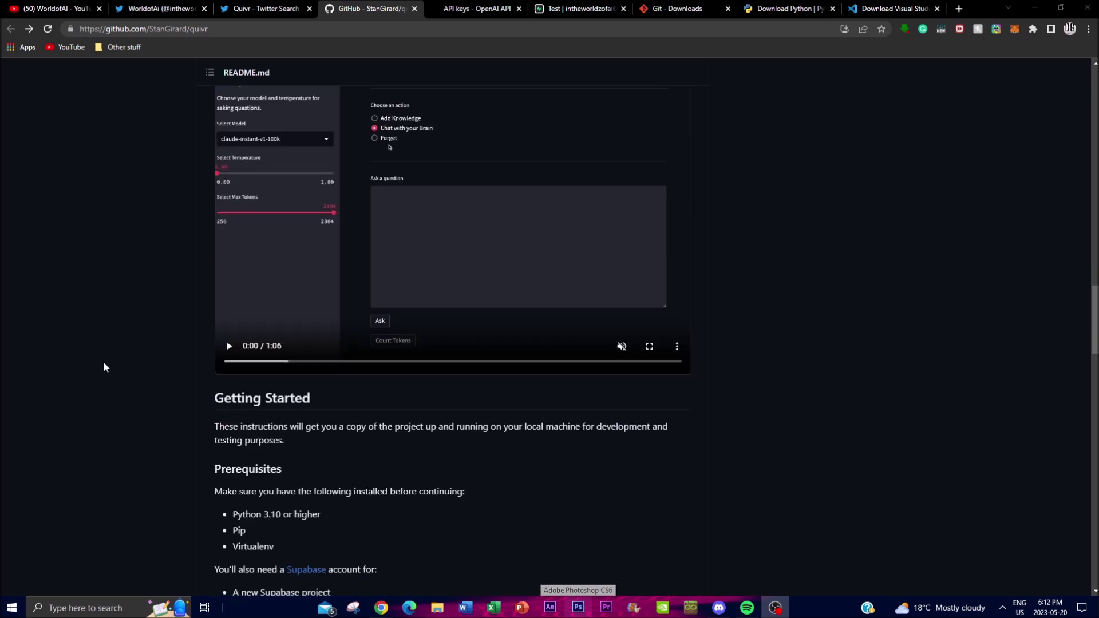
scroll(389, 107, "down", 3)
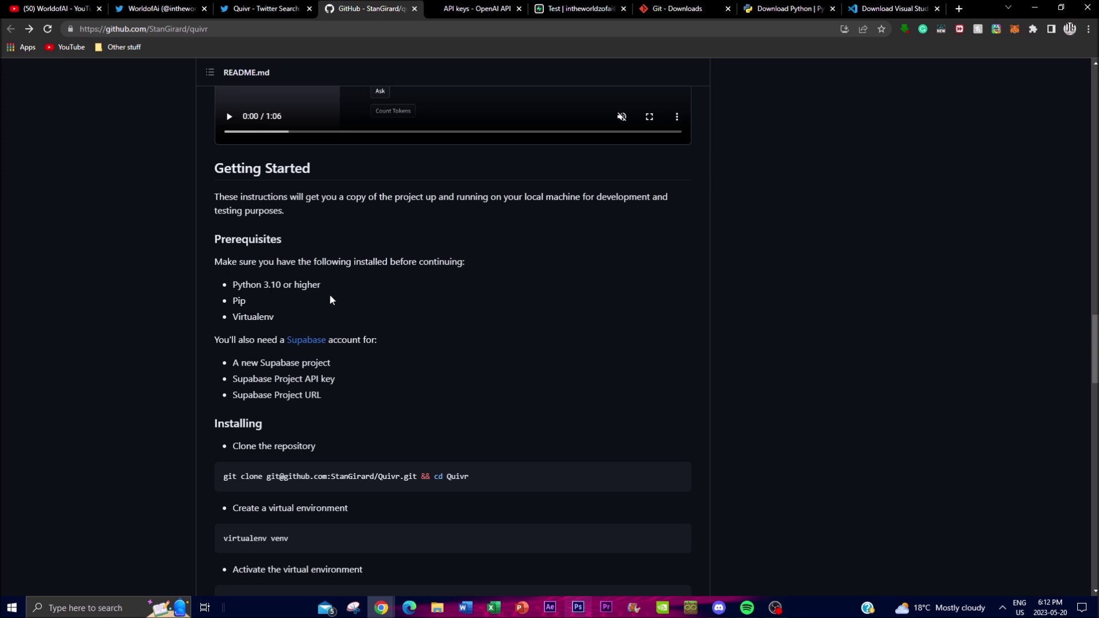
Examine the README's prerequisites, including Virtualenv and the Supabase account, and the installation commands
left_click(244, 333)
double_click(253, 318)
left_click(162, 314)
scroll(161, 315, "down", 5)
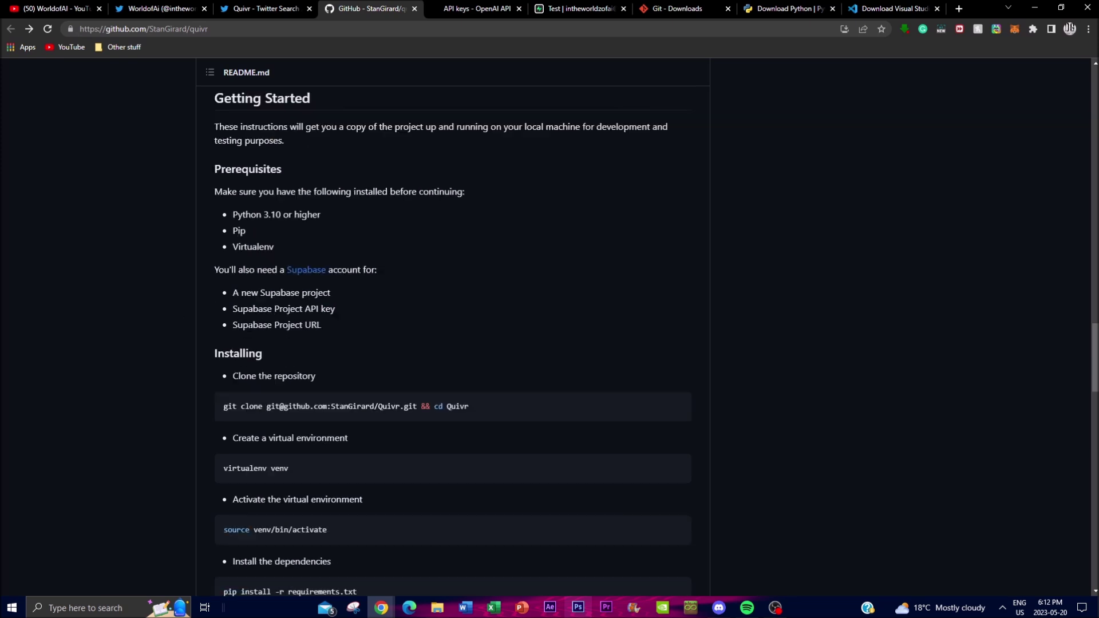
scroll(406, 371, "down", 1)
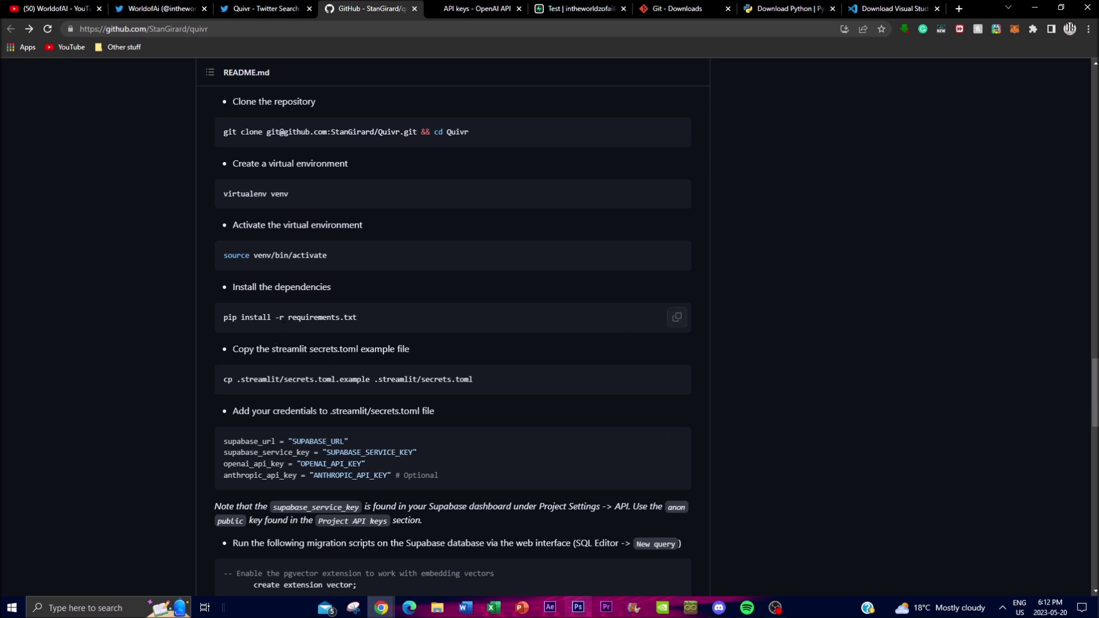
scroll(446, 166, "up", 2)
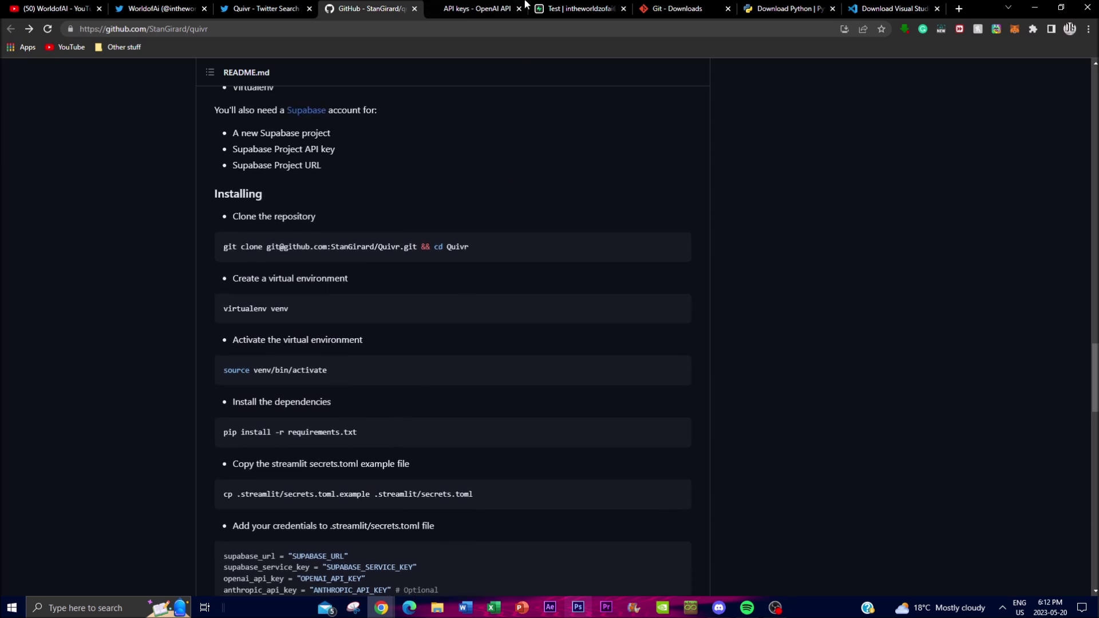
Look over the Git, Python and Visual Studio Code download pages and return to the Quivr repository
left_click(667, 6)
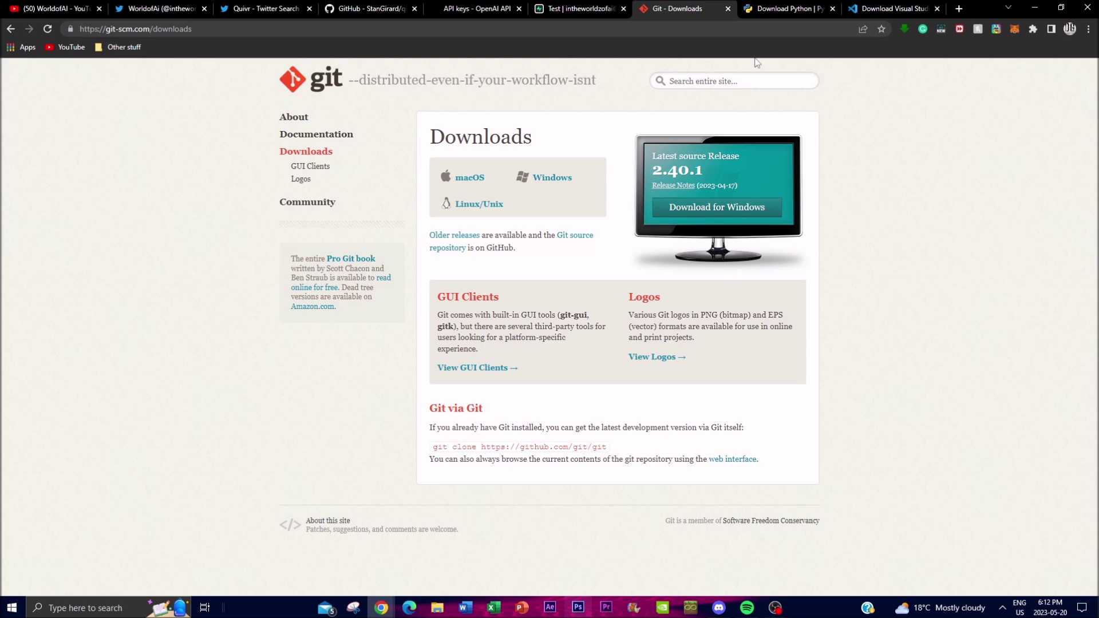
left_click(781, 8)
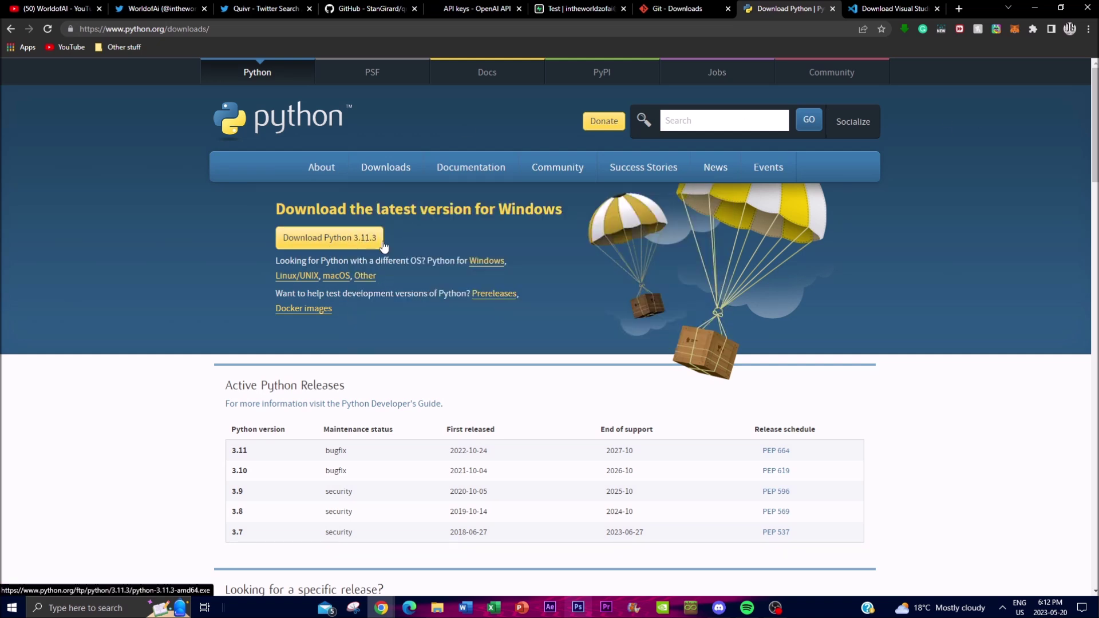
left_click(882, 7)
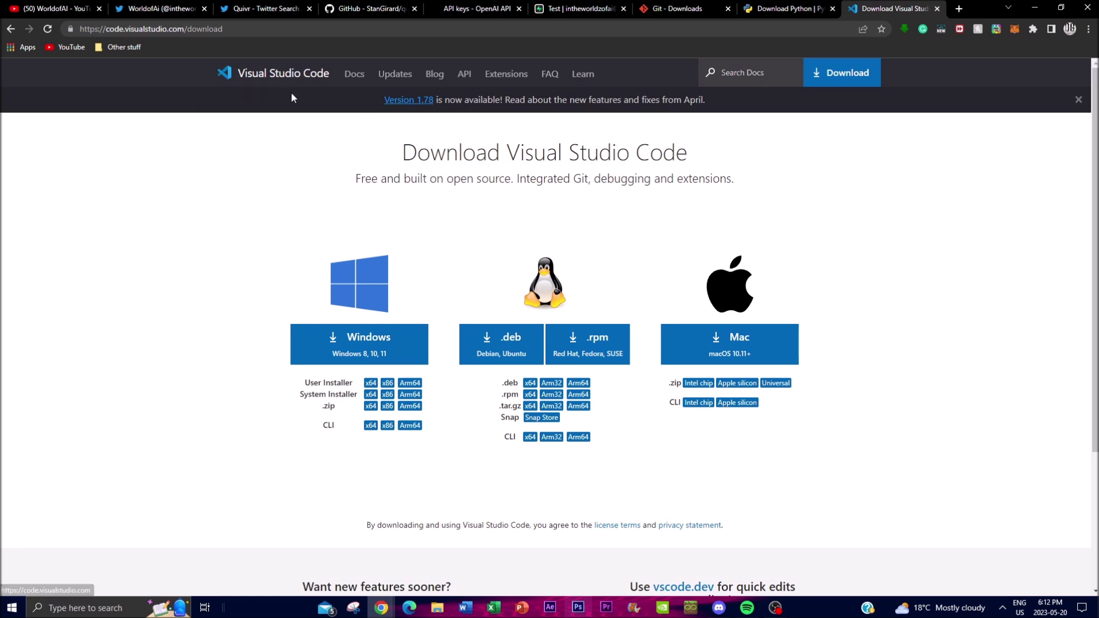
left_click(685, 9)
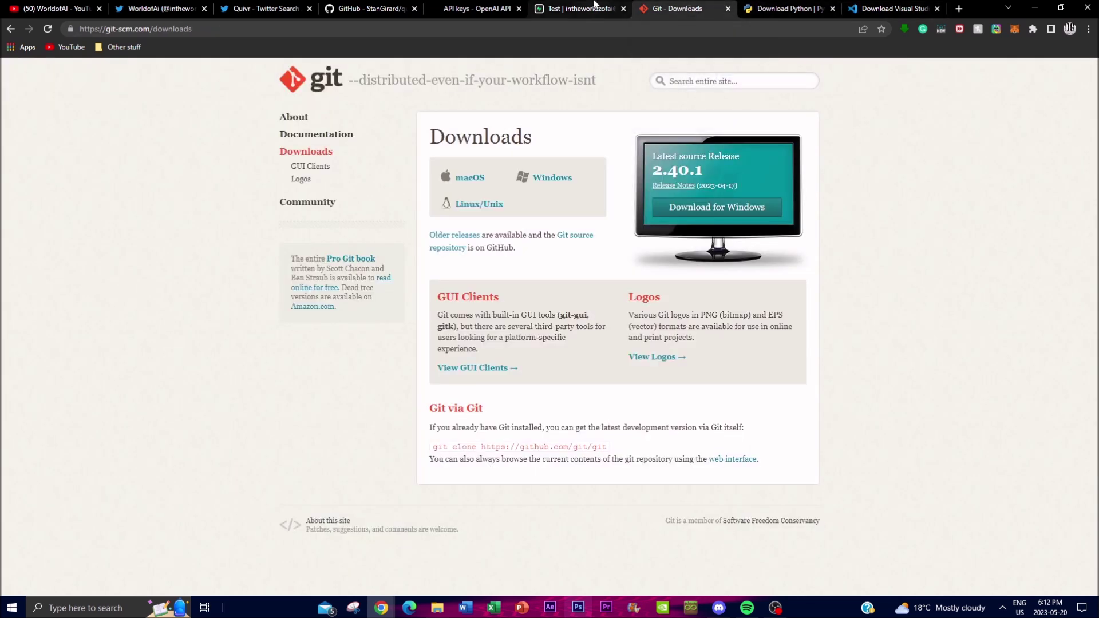
left_click(371, 8)
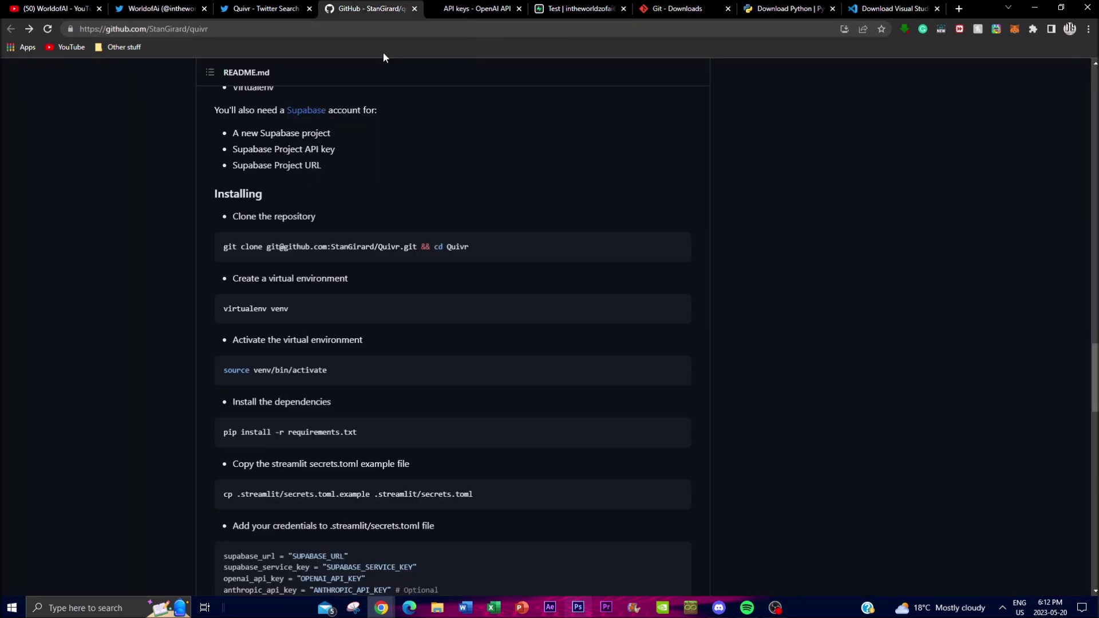
Start a Command Prompt session and minimize its window to get back to the repository page
left_click(115, 608)
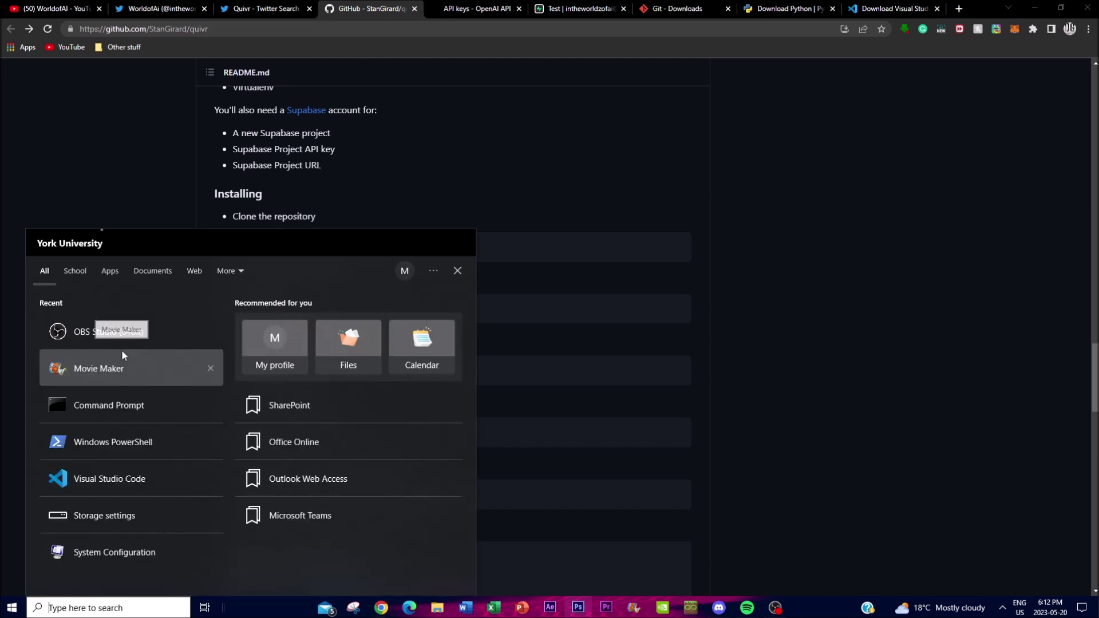
left_click(101, 411)
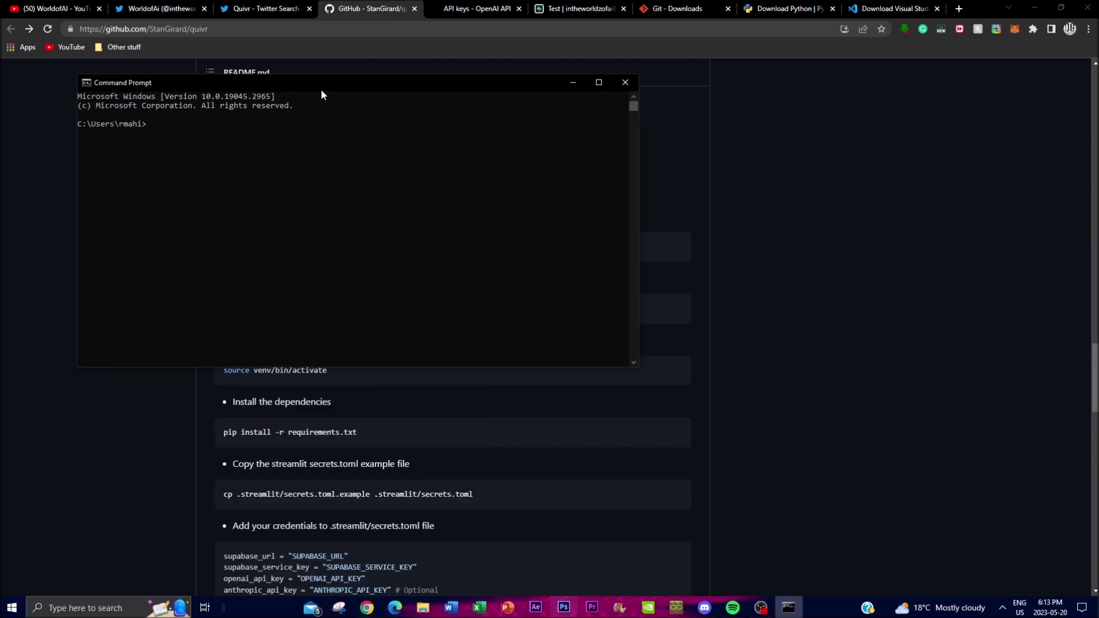
left_click(572, 83)
Copy the HTTPS clone URL of the StanGirard/quivr repository and switch back to the Command Prompt
scroll(414, 259, "up", 20)
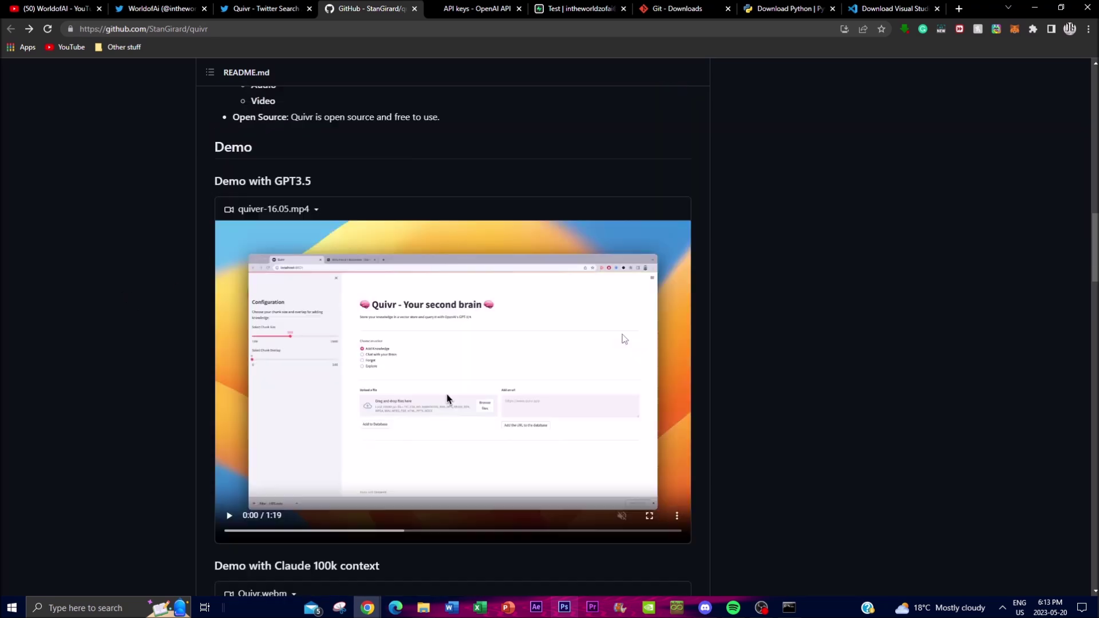
left_click(690, 182)
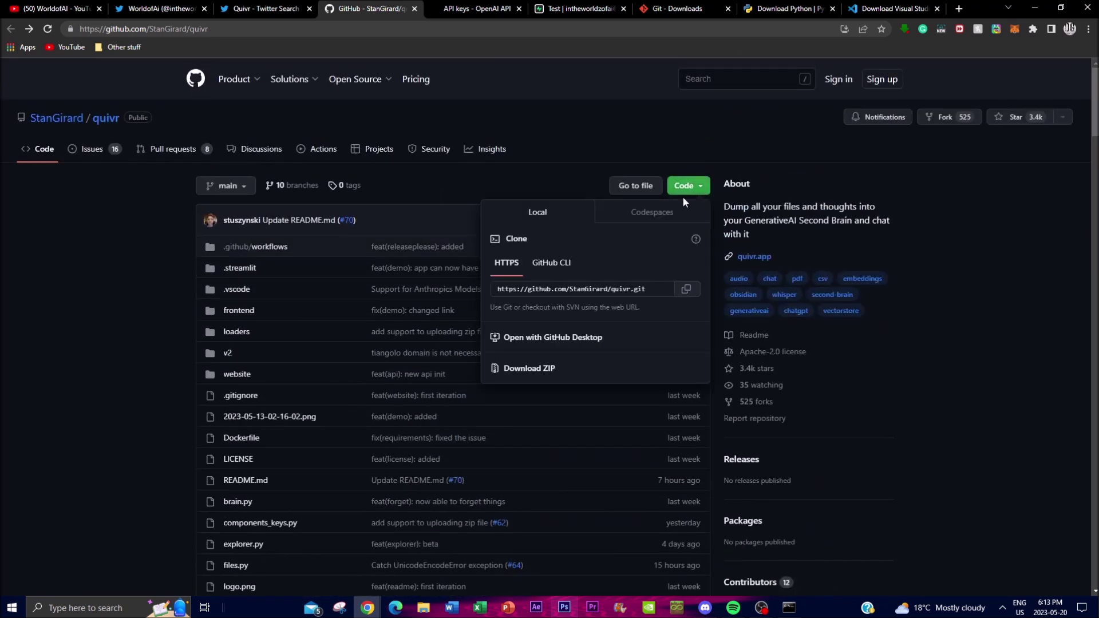
left_click(686, 286)
scroll(204, 358, "down", 20)
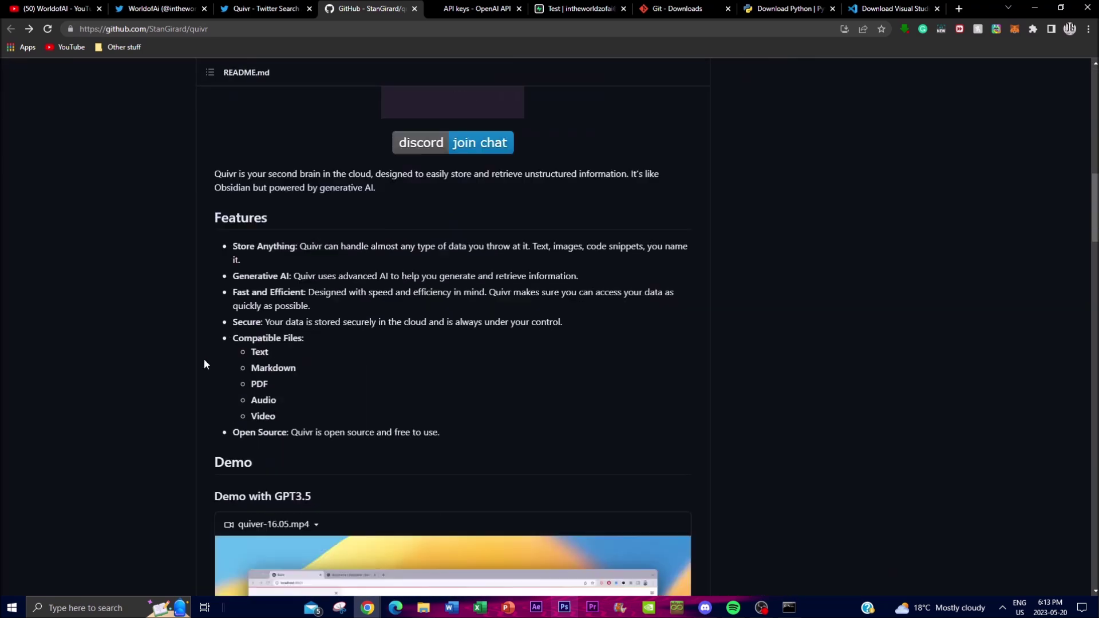
left_click(789, 607)
key("ctrl+v")
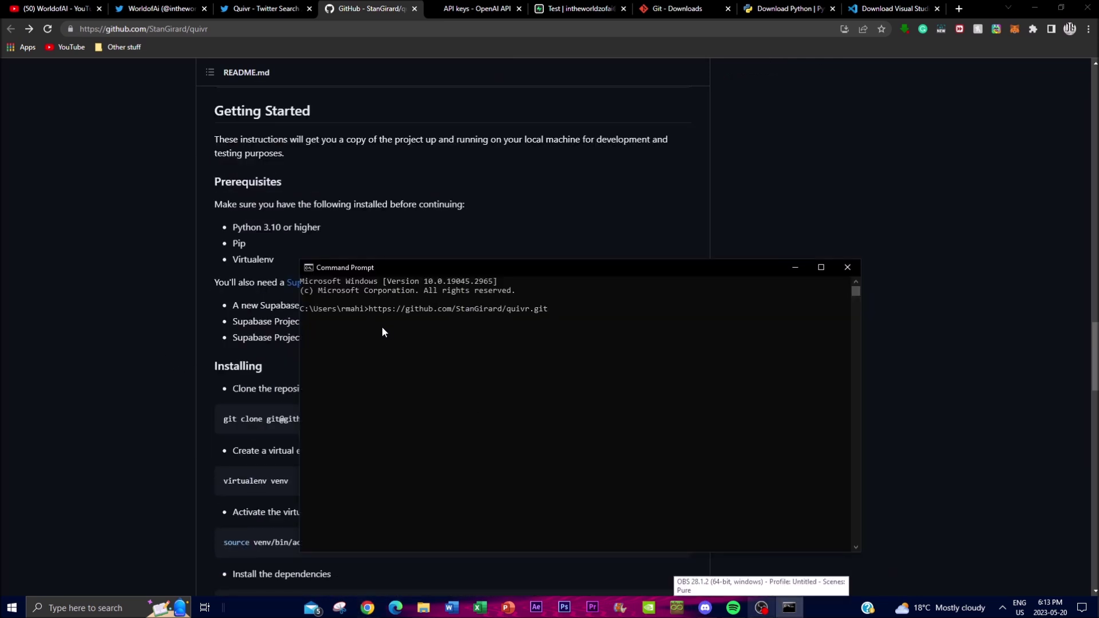
left_click(367, 313)
left_click_drag(554, 312, 362, 313)
key("ctrl+c")
key("BackSpace")
key("BackSpace")
key("BackSpace")
key("BackSpace")
key("BackSpace")
key("BackSpace")
key("BackSpace")
key("BackSpace")
key("BackSpace")
key("BackSpace")
key("BackSpace")
key("BackSpace")
key("BackSpace")
key("BackSpace")
key("BackSpace")
key("BackSpace")
key("BackSpace")
key("BackSpace")
key("BackSpace")
key("BackSpace")
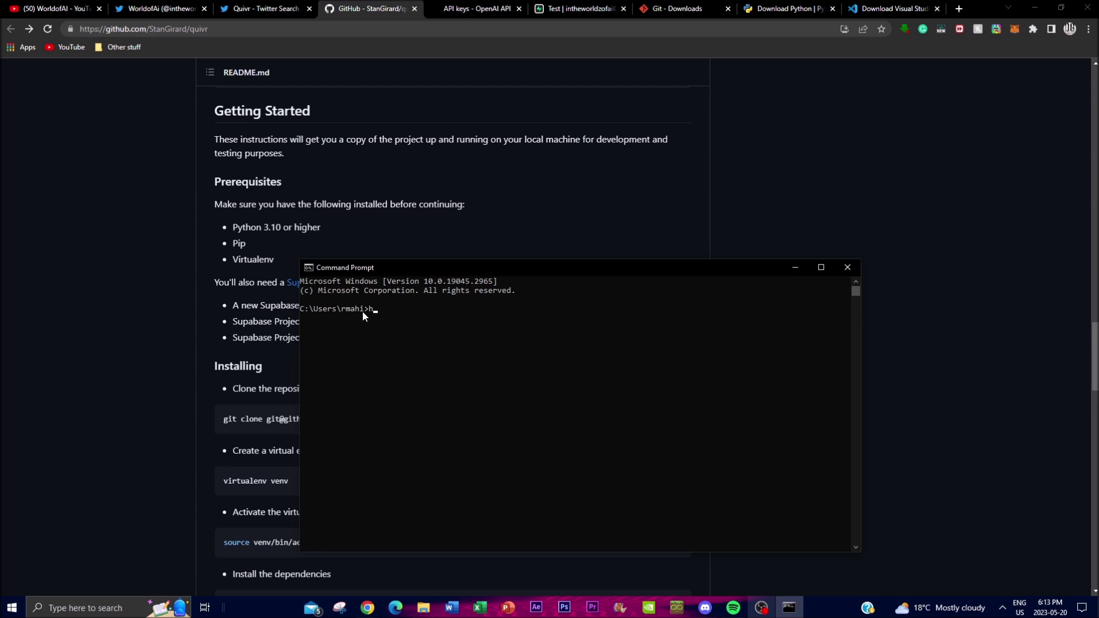
type("git clone")
key("ctrl+v")
key("Return")
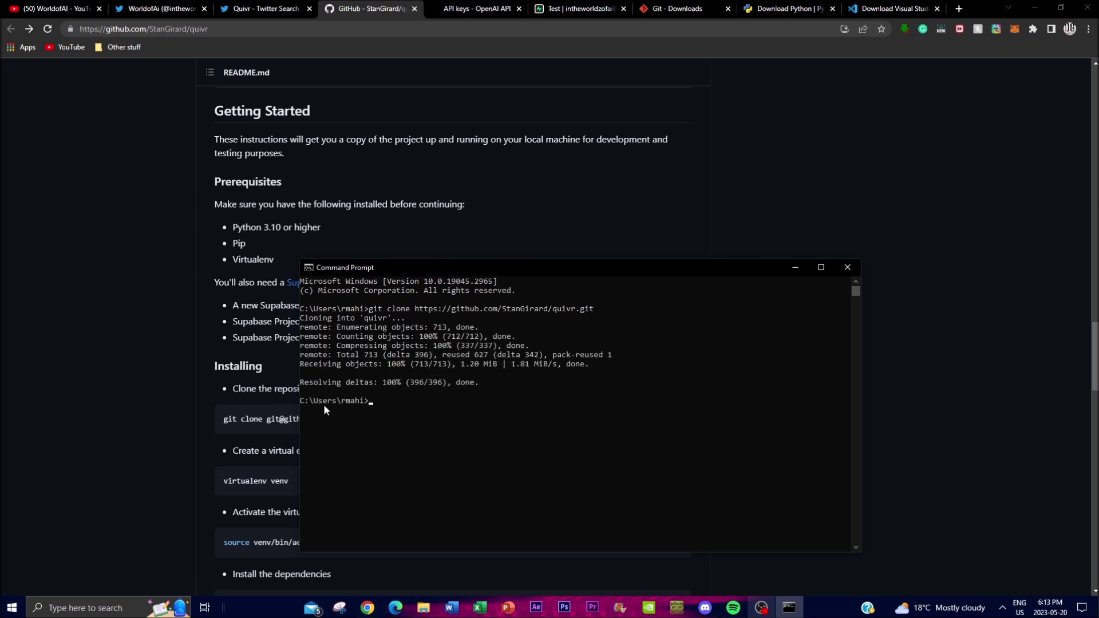
Change into the cloned project folder with "cd quivr"
left_click(152, 348)
key("alt+Tab")
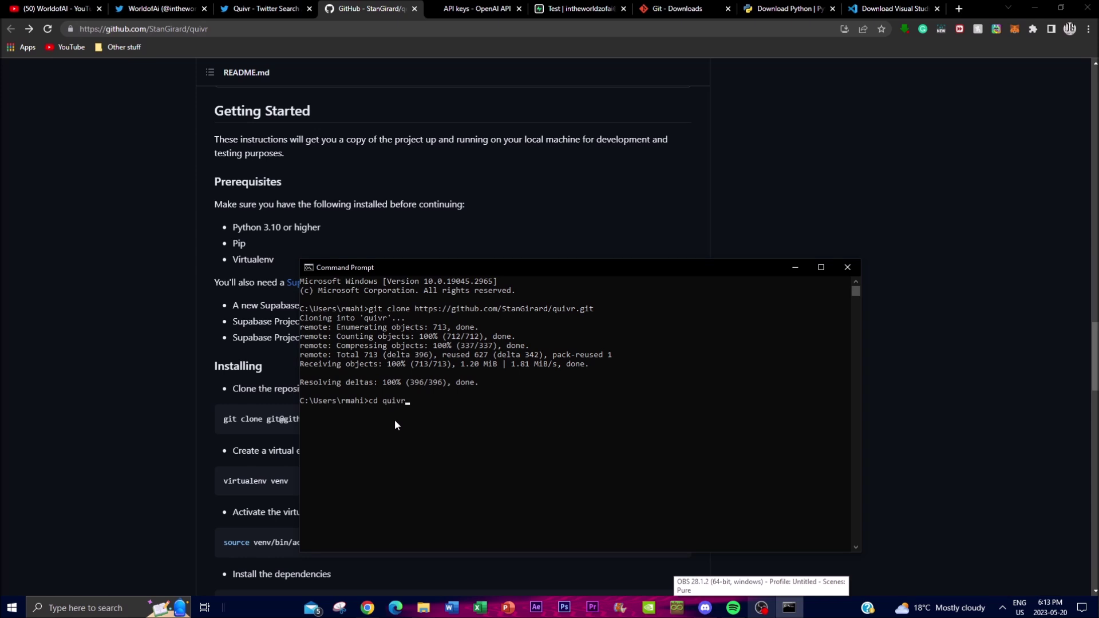
type("quivr")
key("Return")
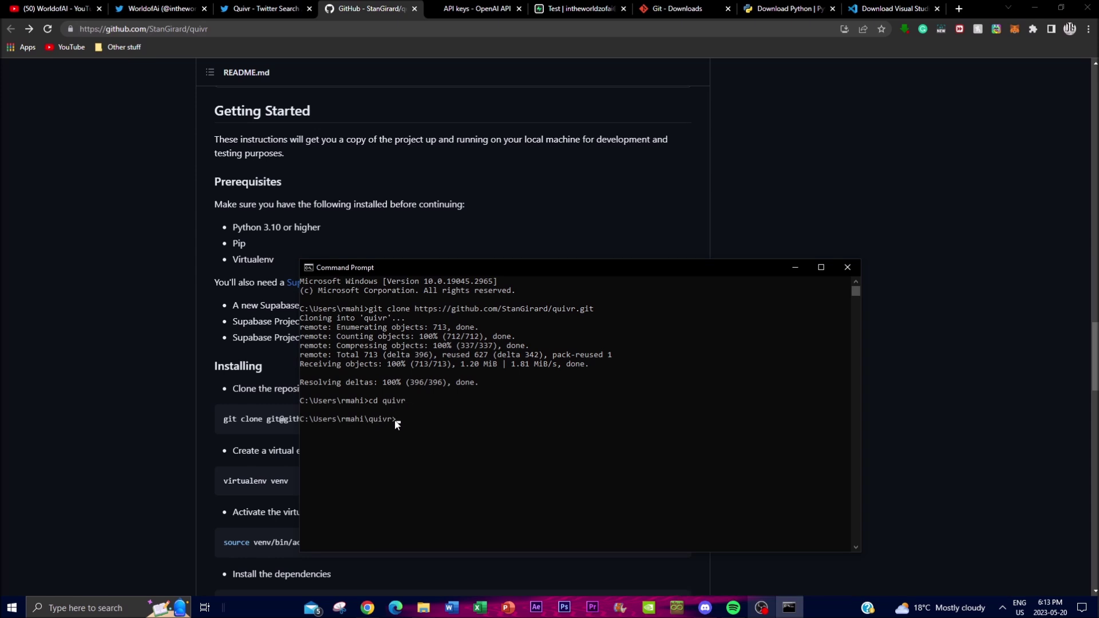
Copy the "virtualenv venv" command from the README and run it in the Command Prompt to create the virtual environment
left_click(167, 347)
scroll(218, 479, "down", 2)
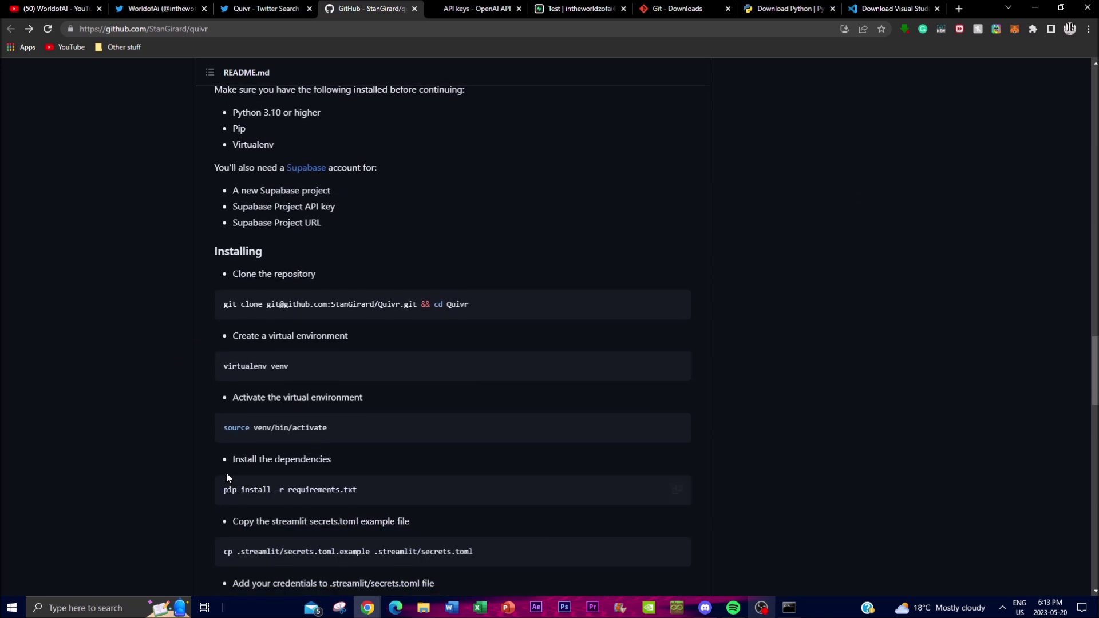
left_click(677, 367)
left_click(788, 607)
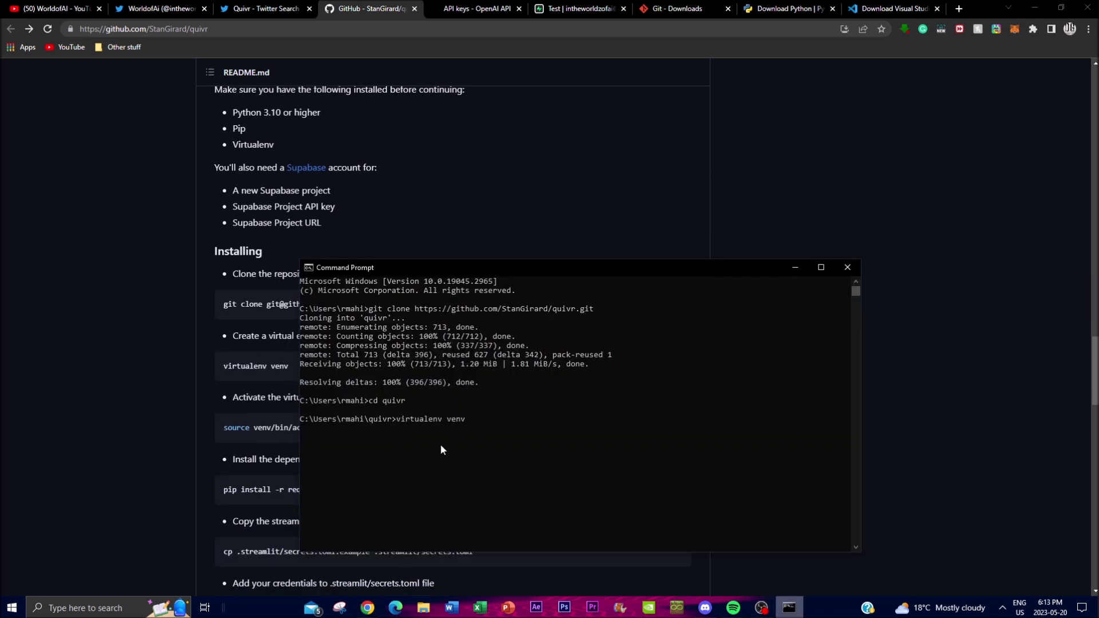
key("Return")
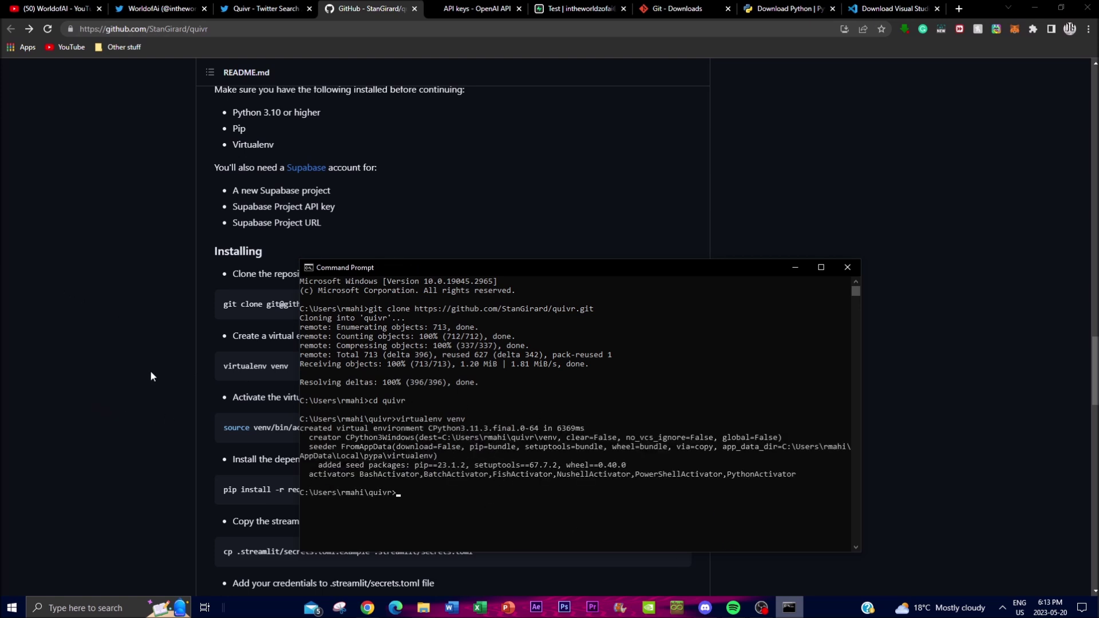
Copy "pip install -r requirements.txt" from the README and run it in the Command Prompt to install the dependencies
left_click(72, 362)
scroll(288, 405, "down", 1)
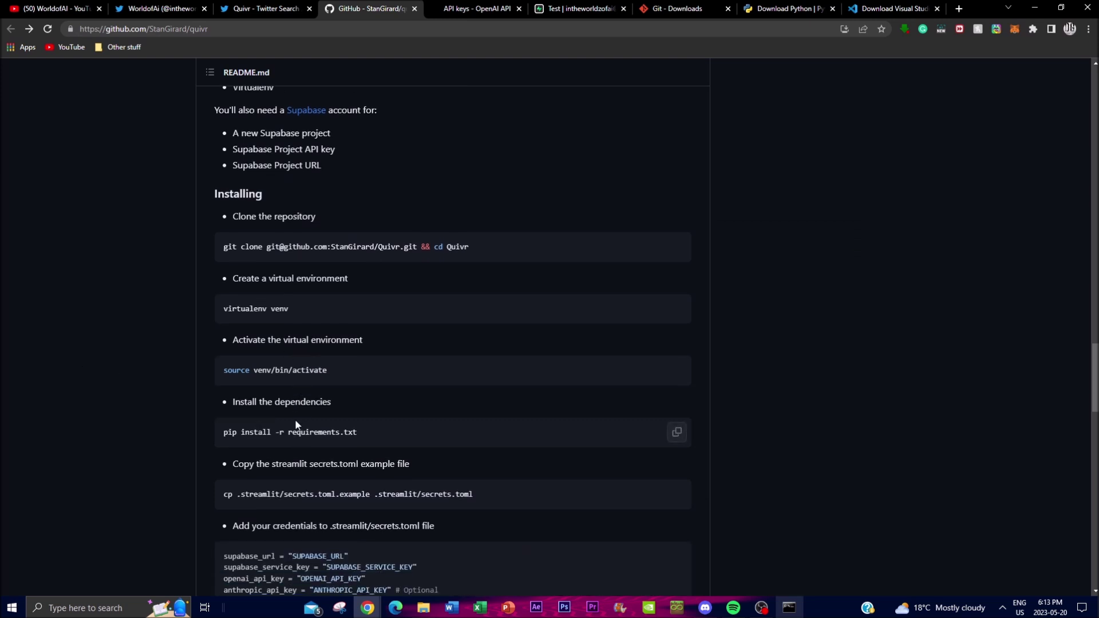
left_click(676, 433)
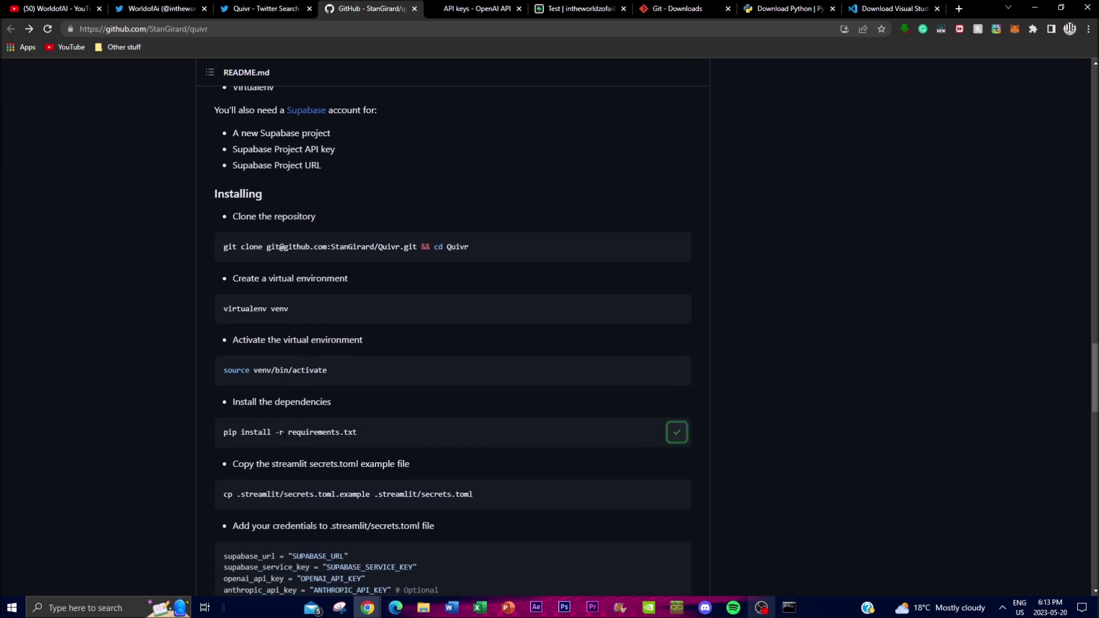
left_click(789, 607)
key("ctrl+v")
key("Return")
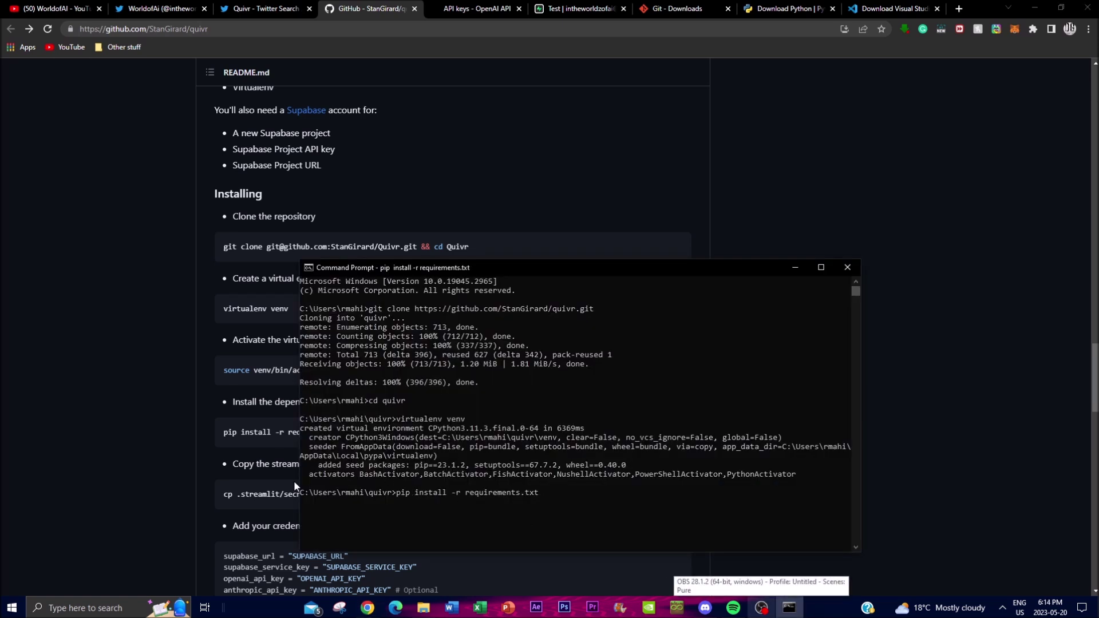
scroll(395, 493, "down", 1)
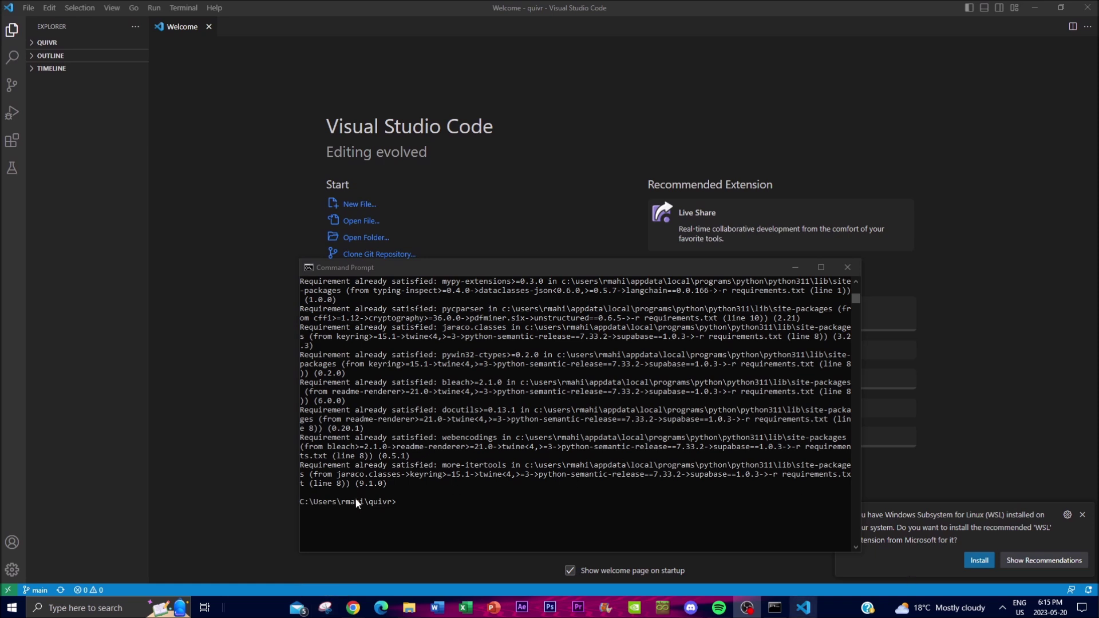
Open the quivr folder as the project in Visual Studio Code
left_click(189, 182)
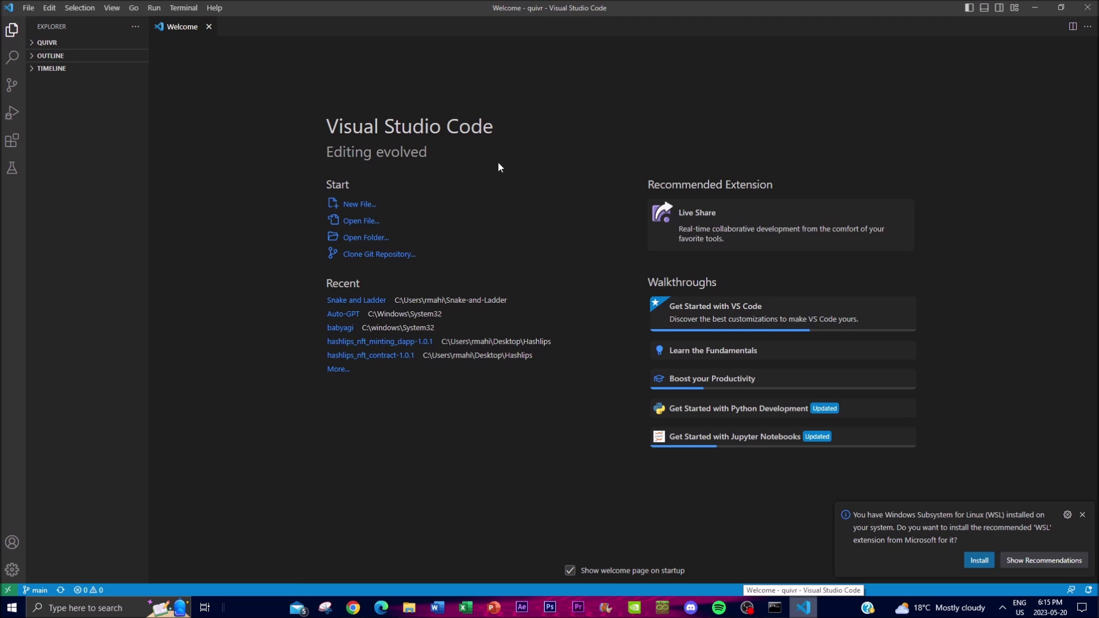
left_click(27, 8)
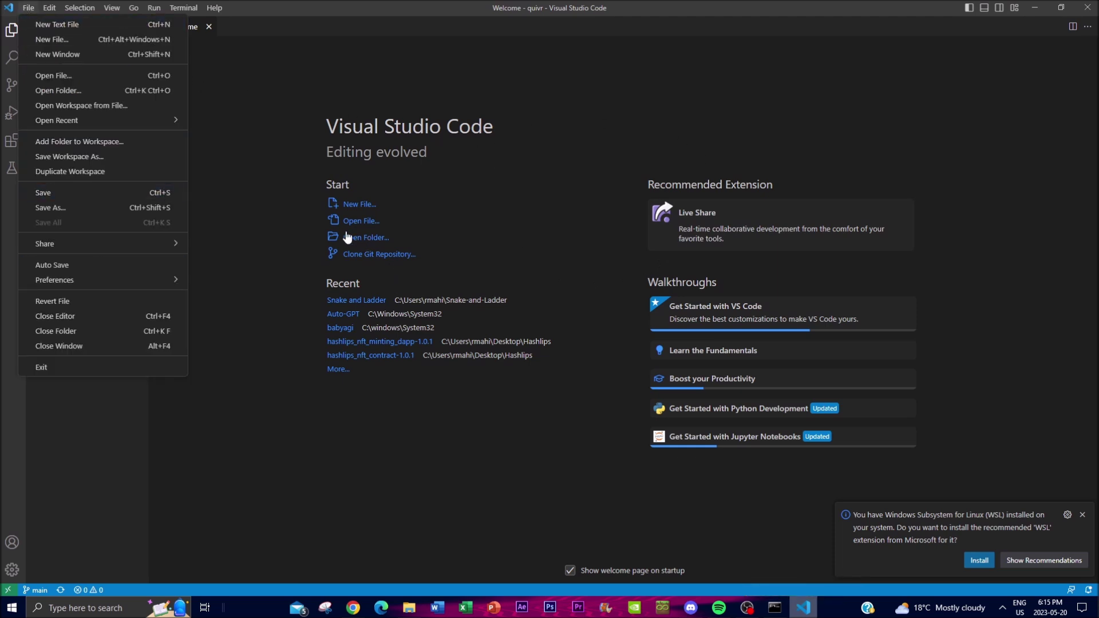
left_click(477, 249)
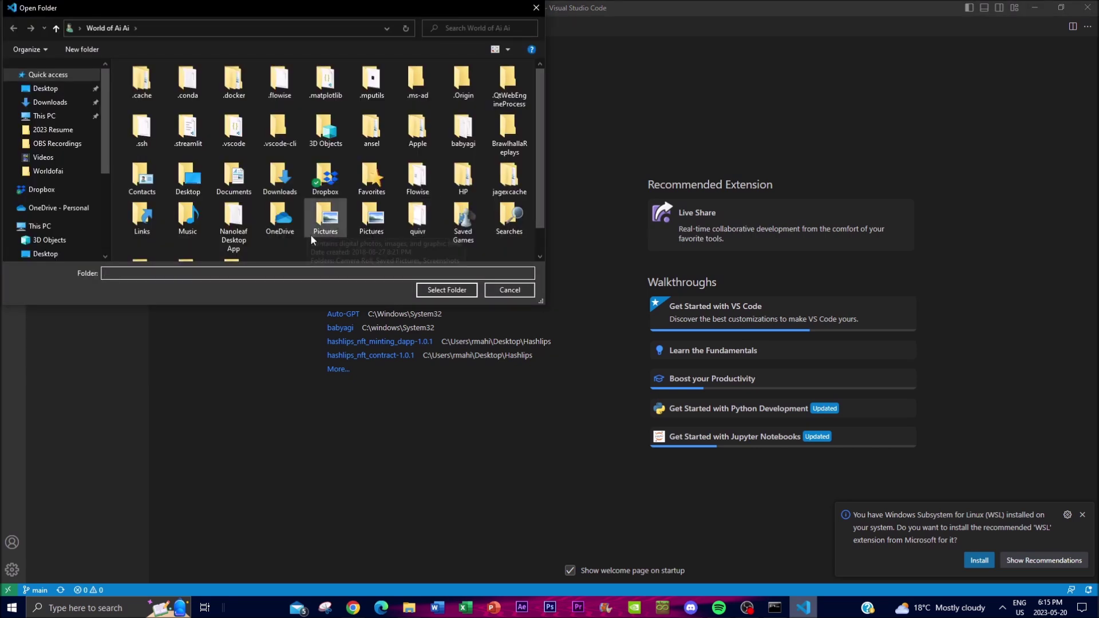
left_click(417, 217)
left_click(448, 290)
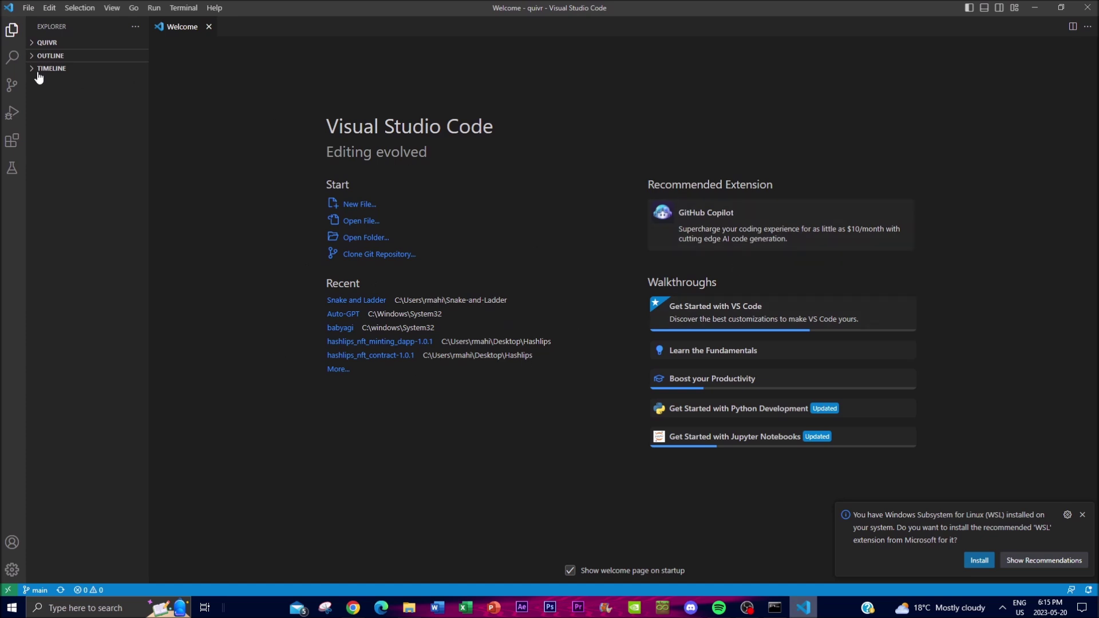
Expand the quivr project's .streamlit folder and open secrets.toml.example
left_click(47, 42)
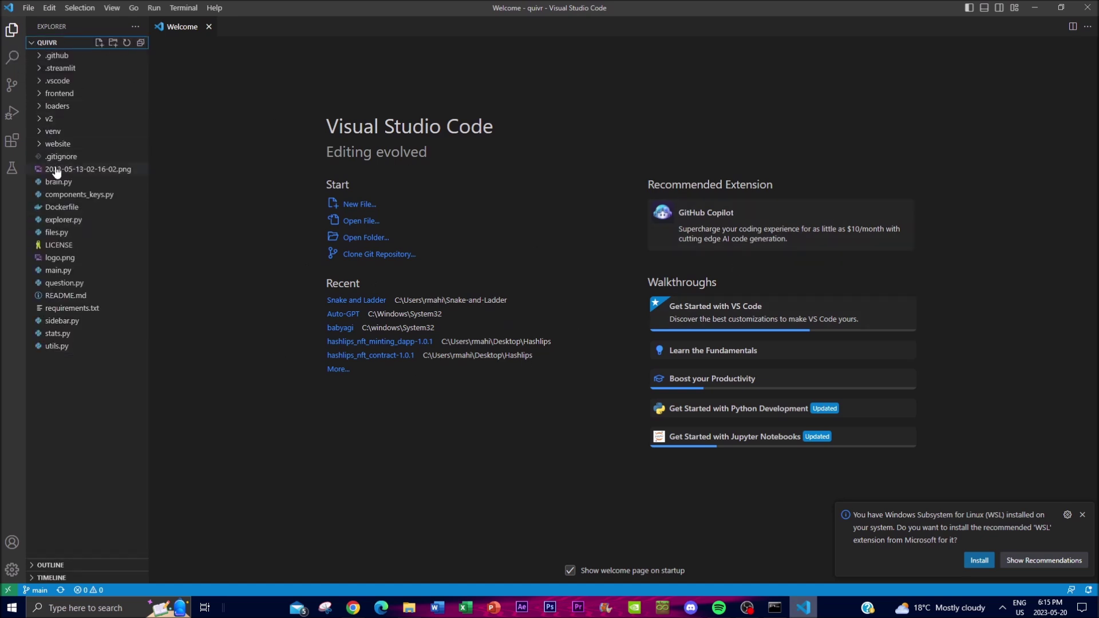
left_click(39, 69)
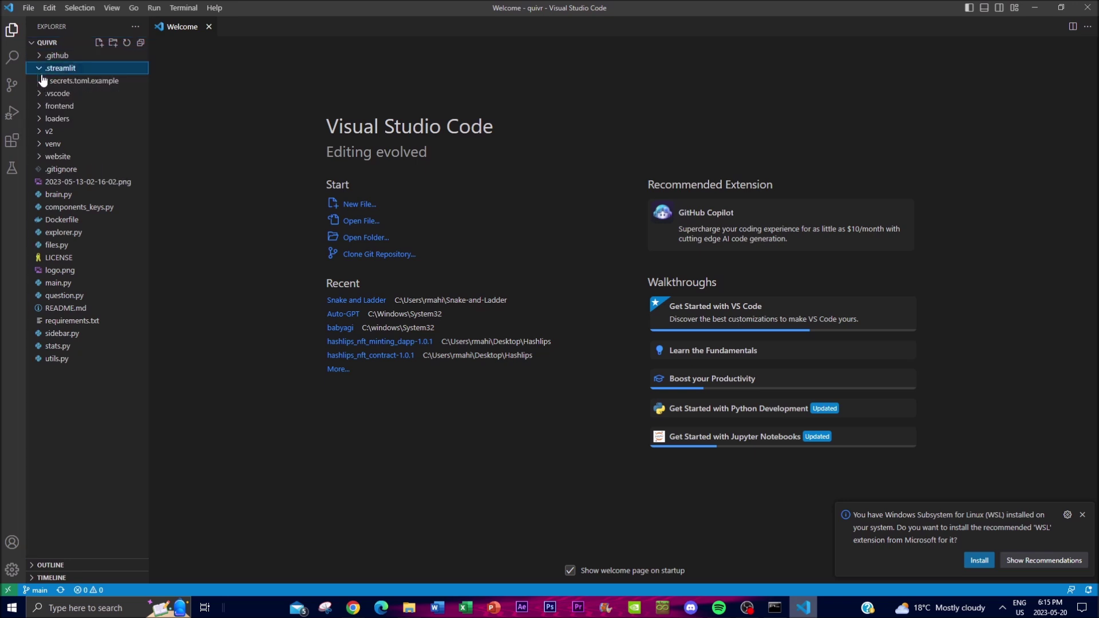
left_click(72, 84)
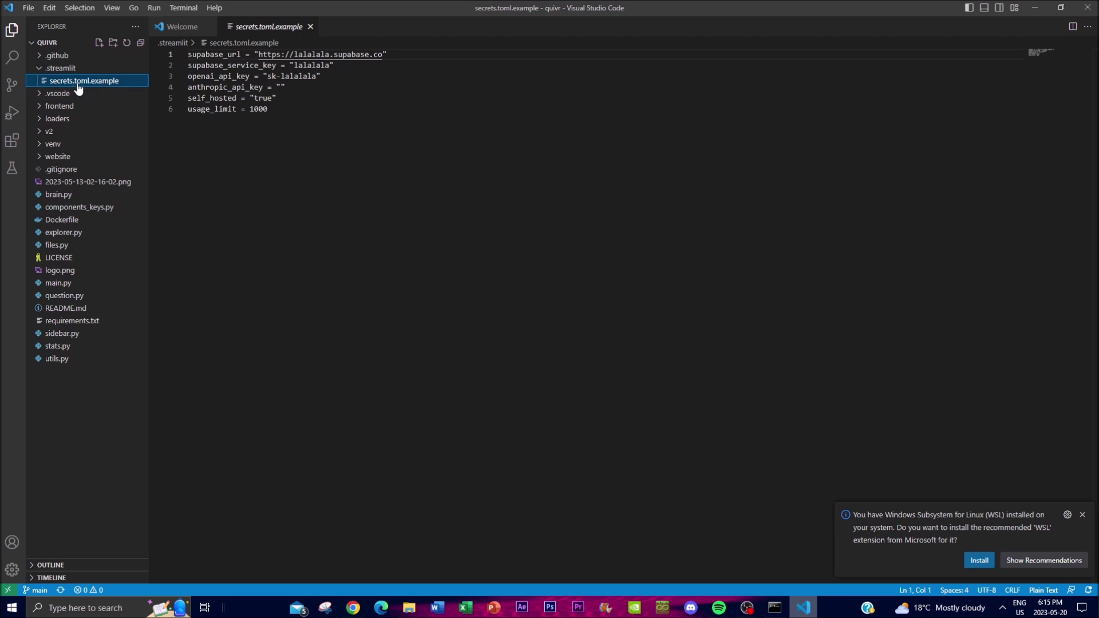
Rename secrets.toml.example to secrets.toml
right_click(120, 83)
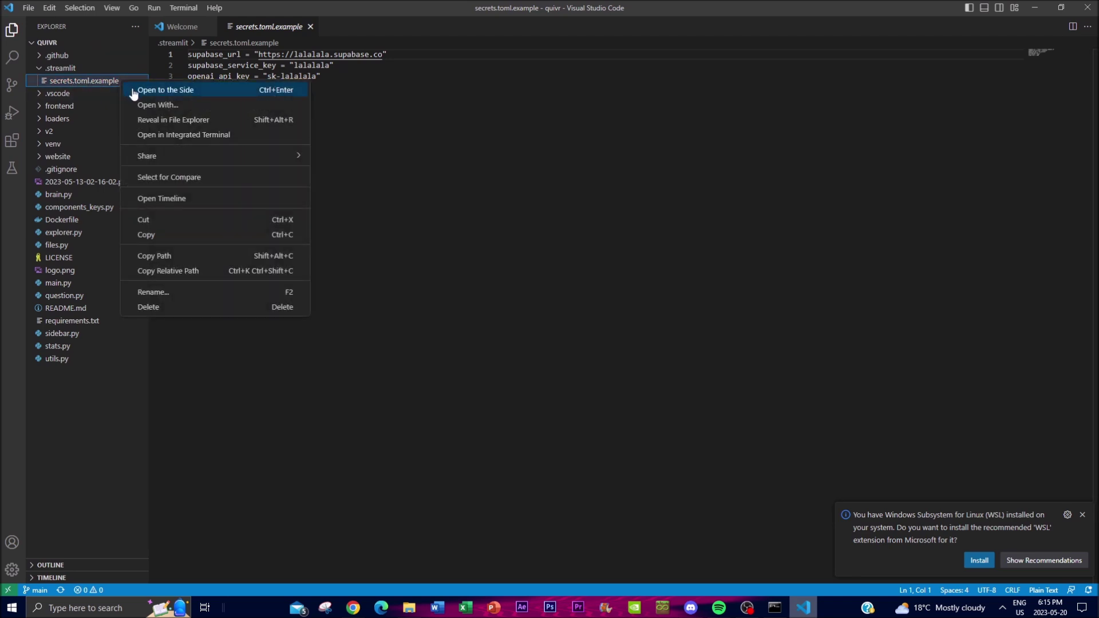
left_click(161, 291)
left_click_drag(120, 80, 90, 80)
key("BackSpace")
key("BackSpace")
key("Return")
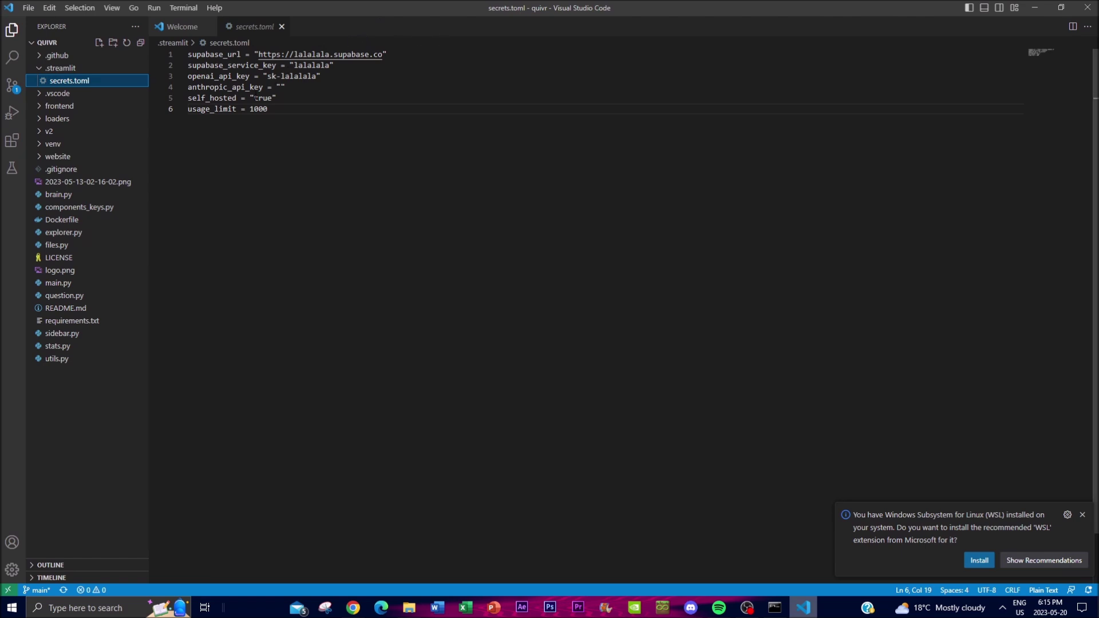
Switch to the browser and examine the README's credential instructions and the Project API section of the Supabase Test project
double_click(643, 9)
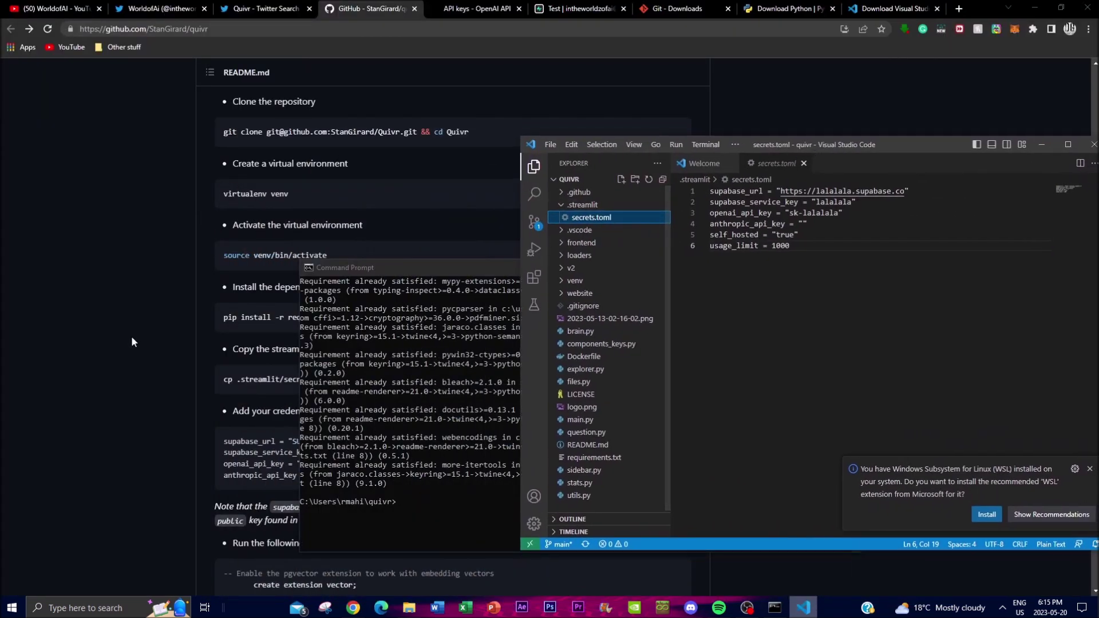
left_click(140, 307)
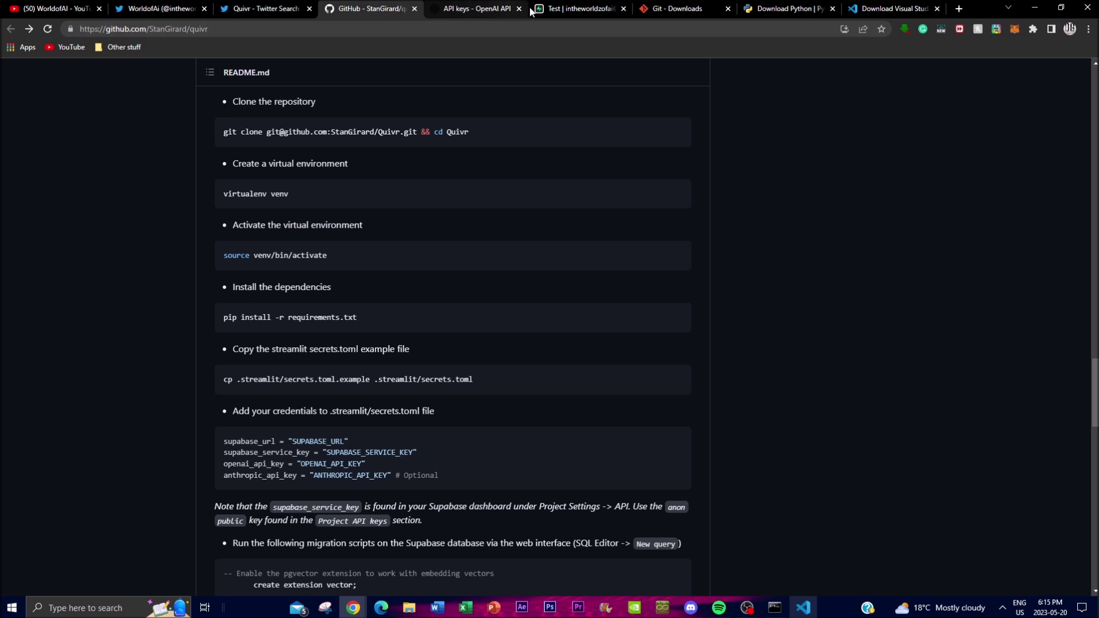
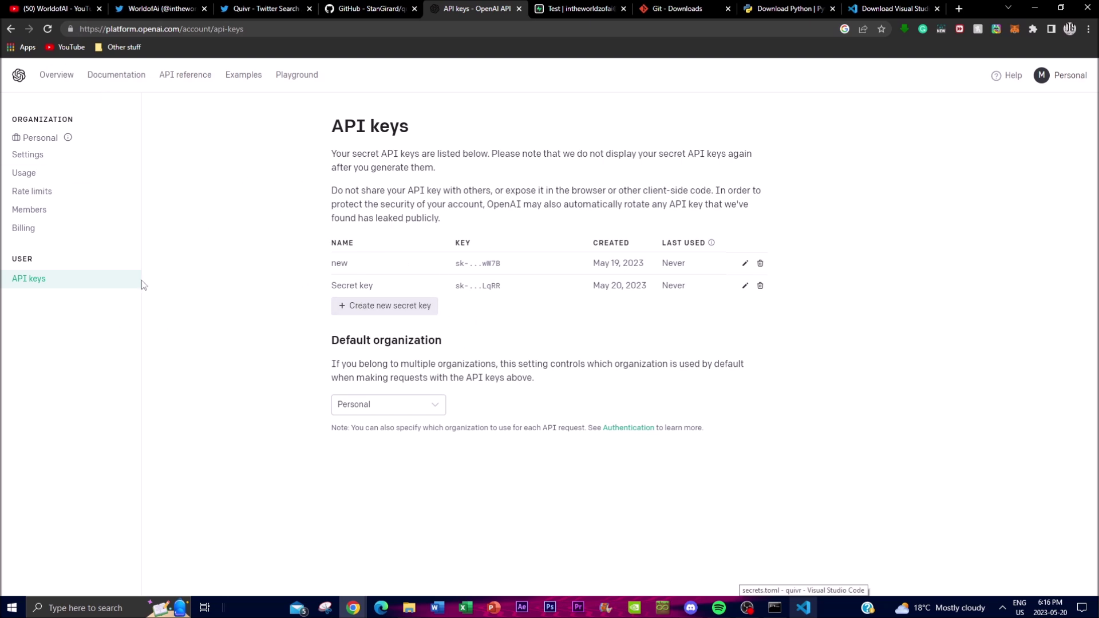
left_click(578, 9)
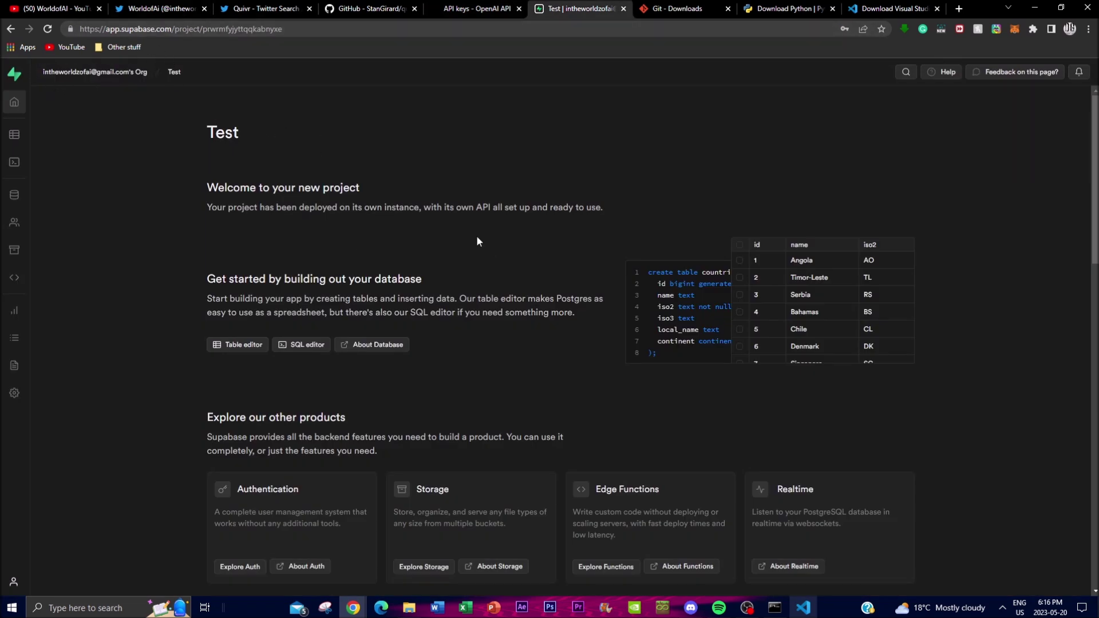
scroll(477, 241, "down", 6)
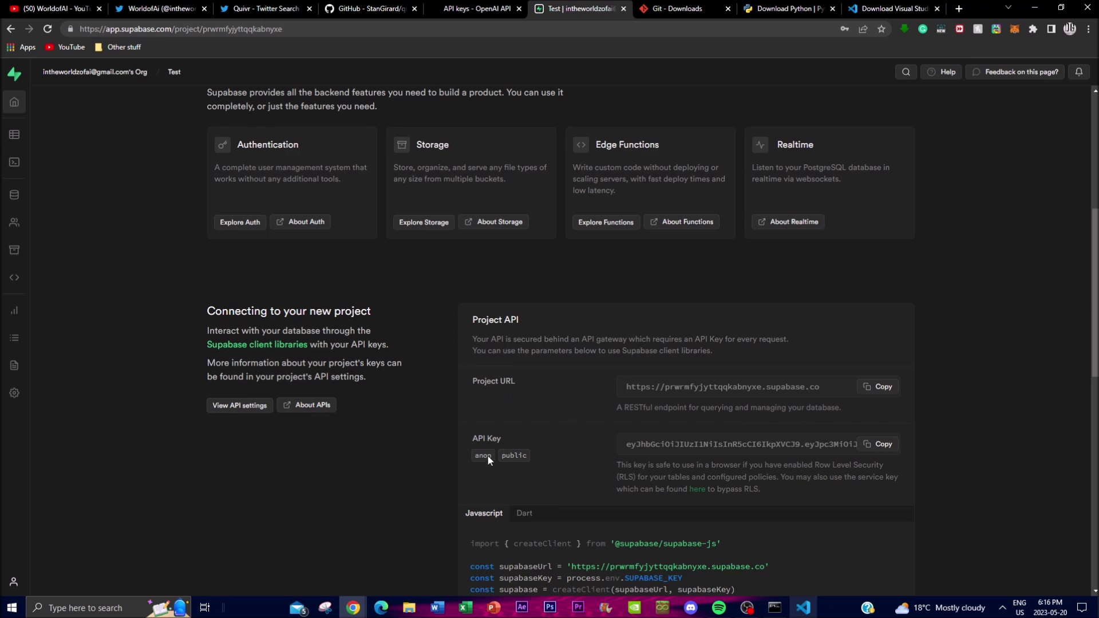
scroll(526, 246, "up", 5)
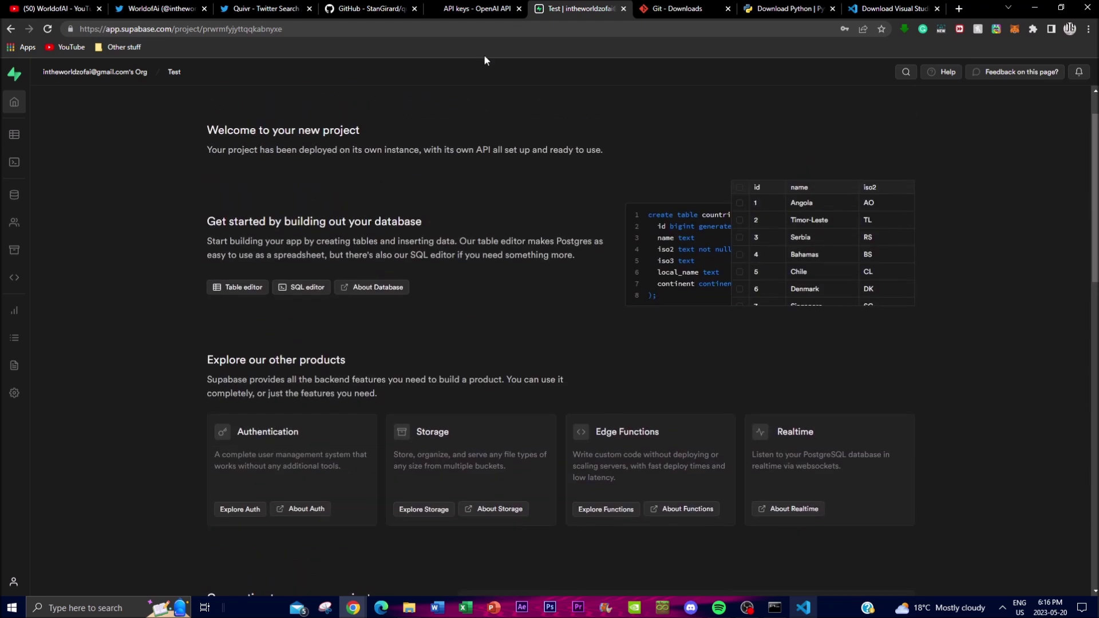
scroll(408, 277, "down", 3)
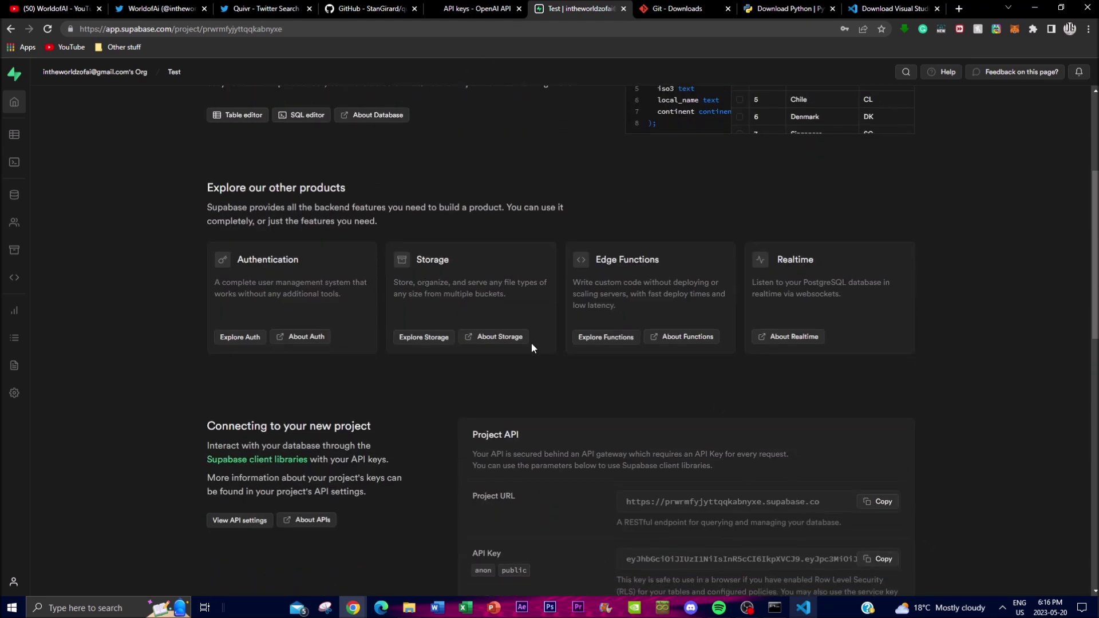
scroll(535, 309, "down", 6)
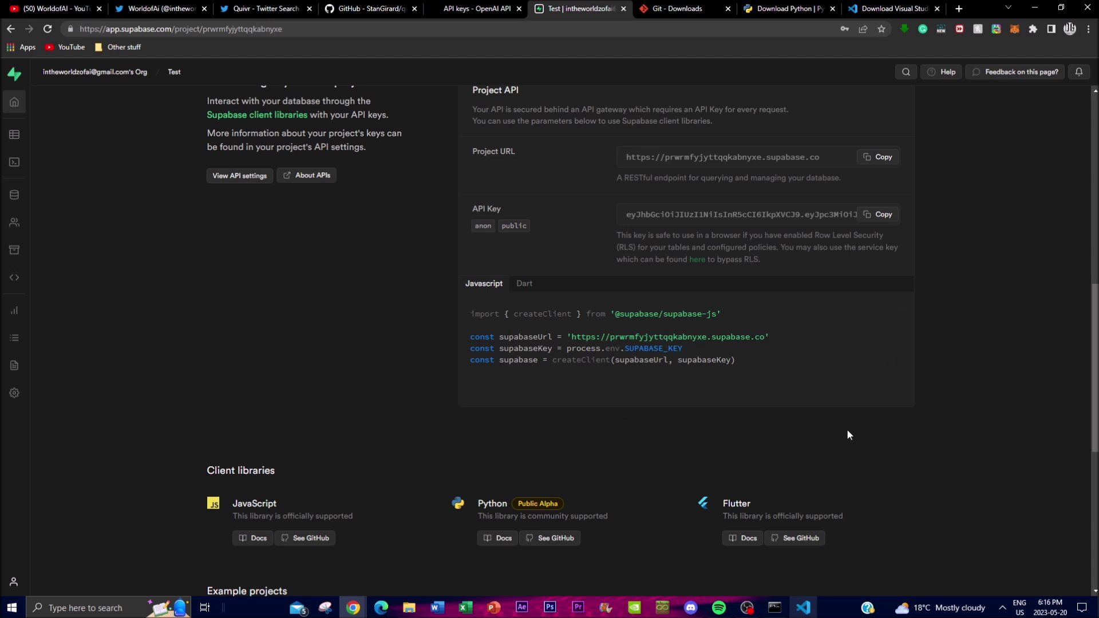
scroll(536, 325, "up", 4)
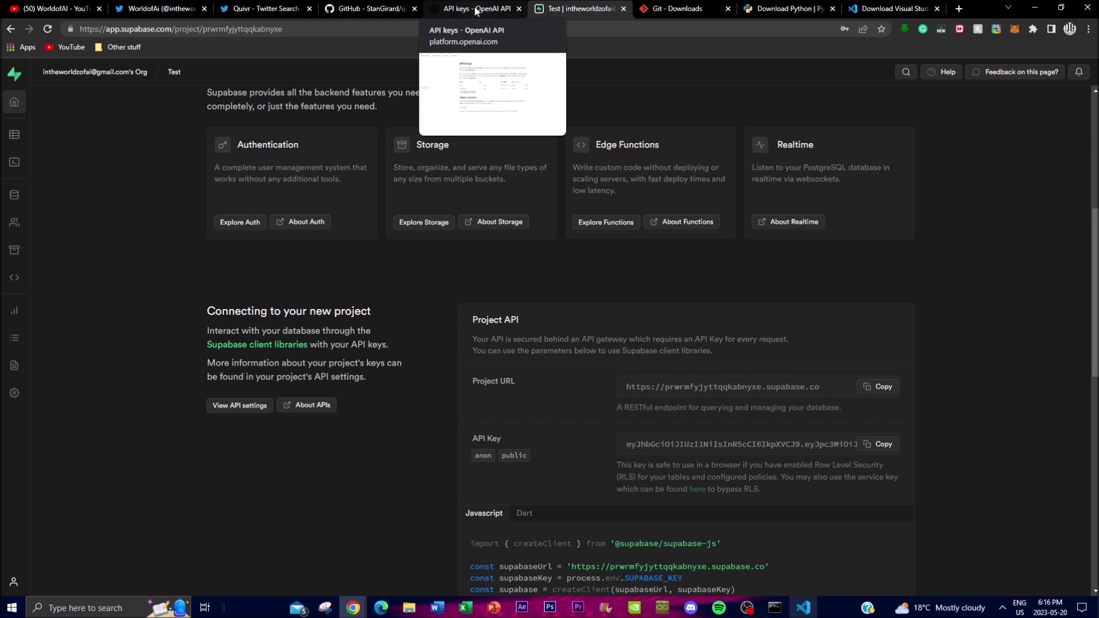
Create a new unnamed secret key on the OpenAI API keys page and copy it
left_click(451, 7)
left_click(385, 309)
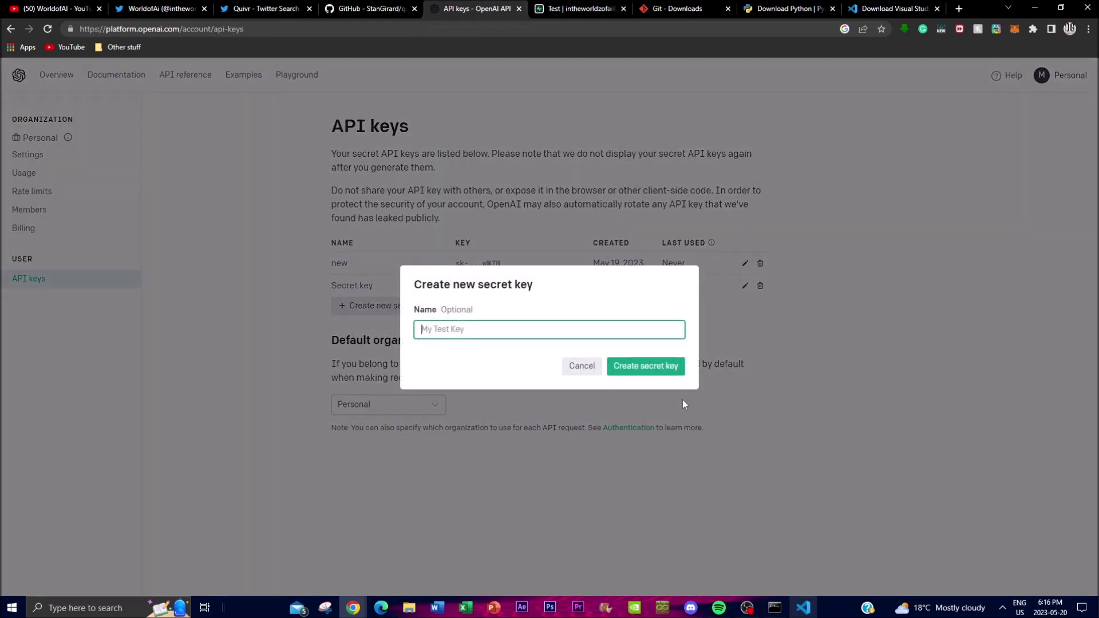
left_click(645, 368)
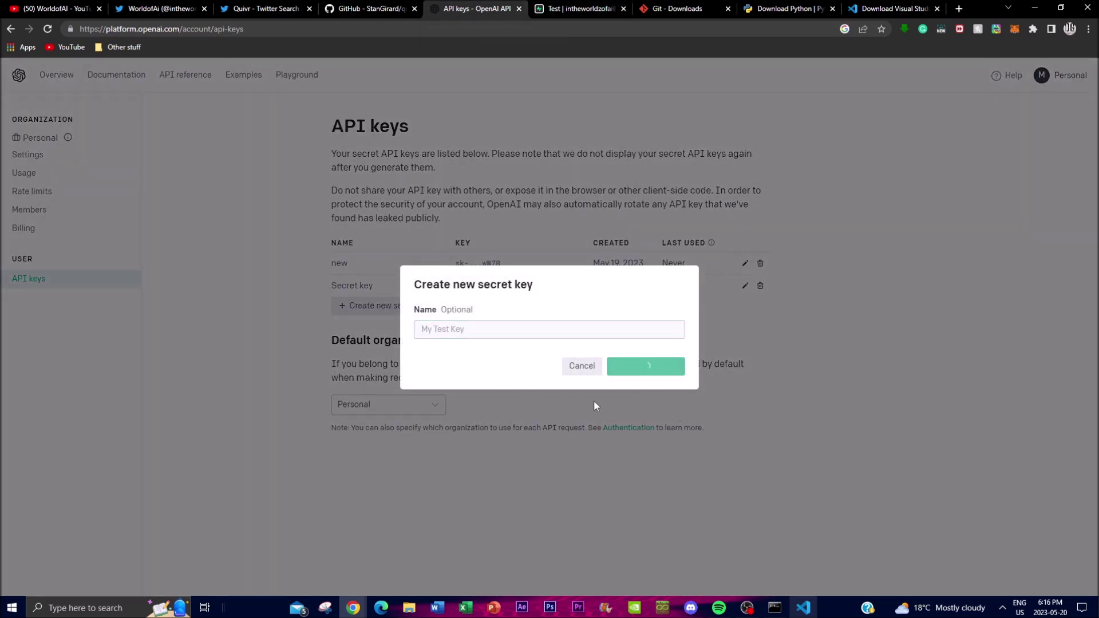
left_click(675, 346)
left_click(665, 382)
Switch to Visual Studio Code and replace the openai_api_key placeholder in secrets.toml with the copied OpenAI API key, without a duplicated leading "s"
left_click(803, 607)
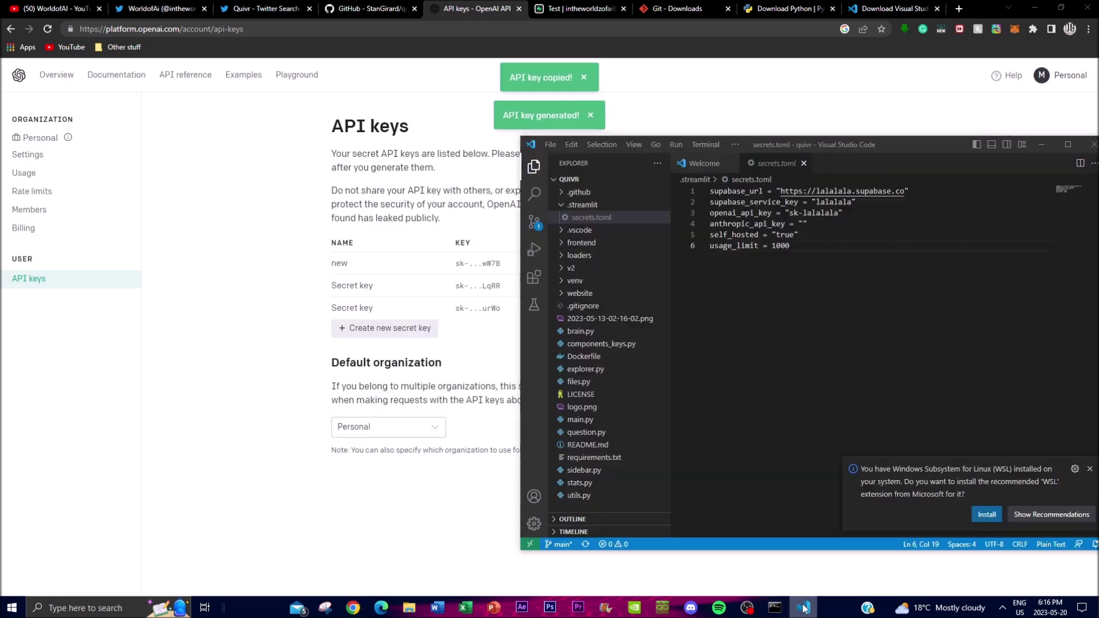
left_click_drag(918, 142, 672, 149)
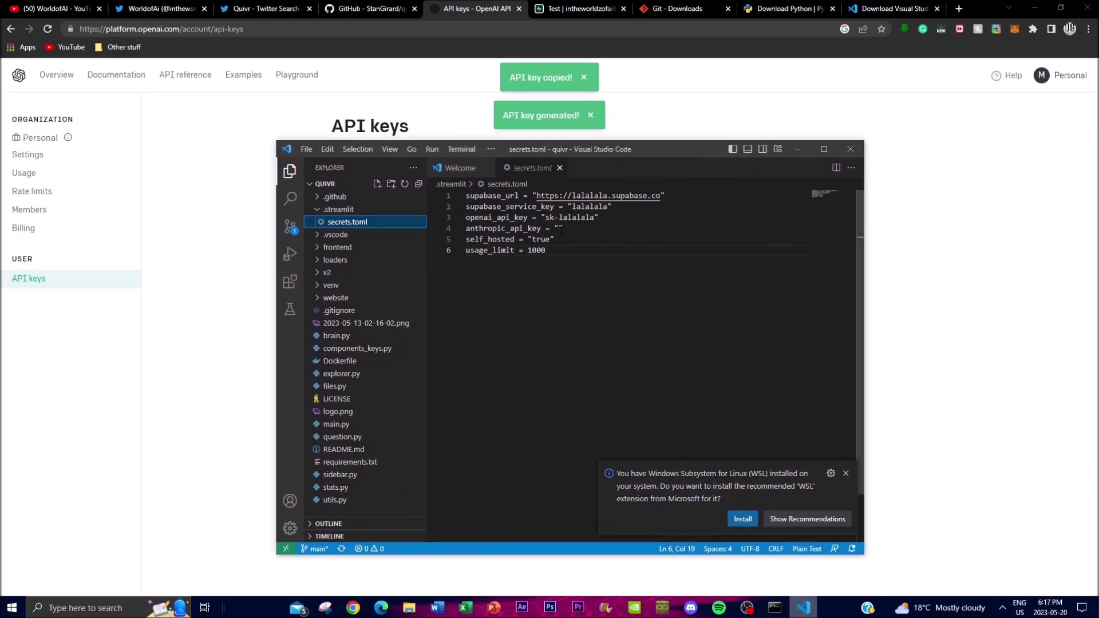
left_click_drag(593, 217, 550, 218)
key("ctrl+v")
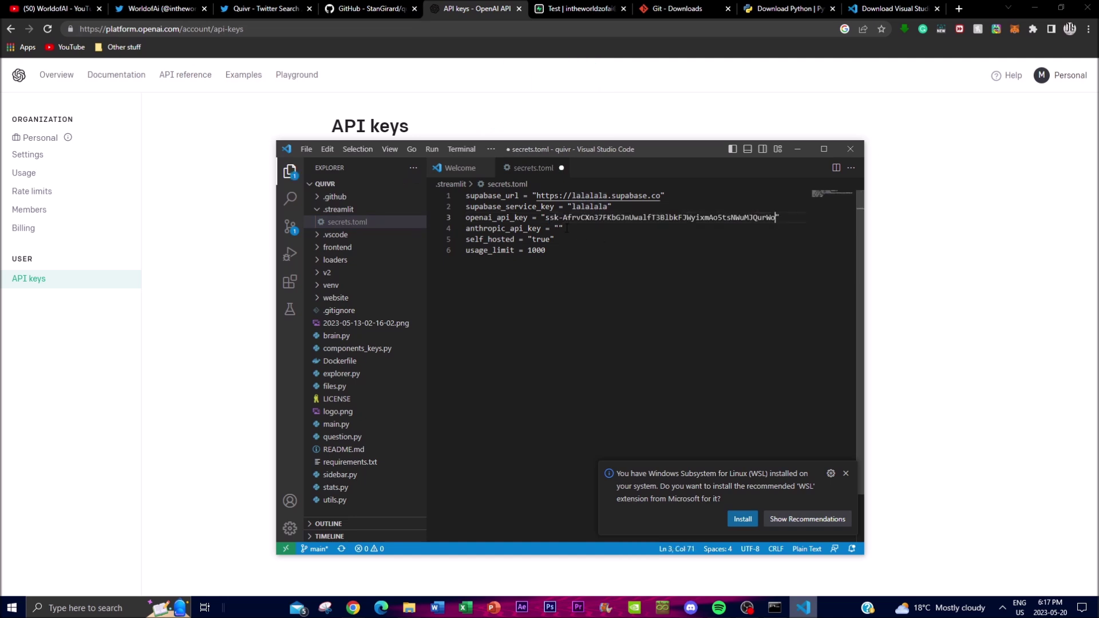
left_click(547, 217)
key("BackSpace")
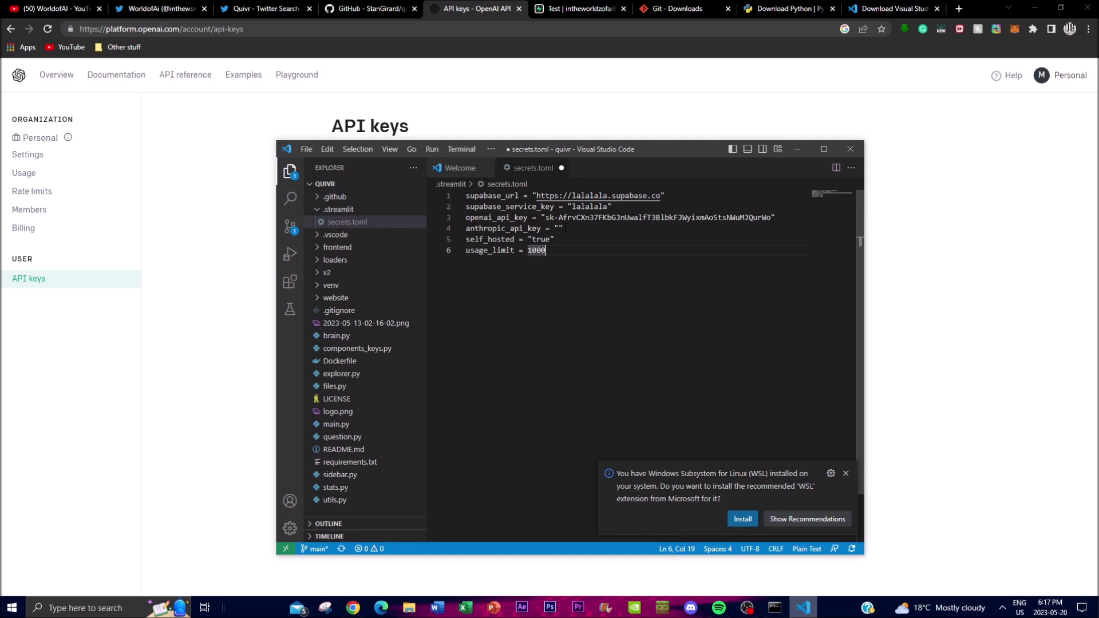
left_click(492, 229)
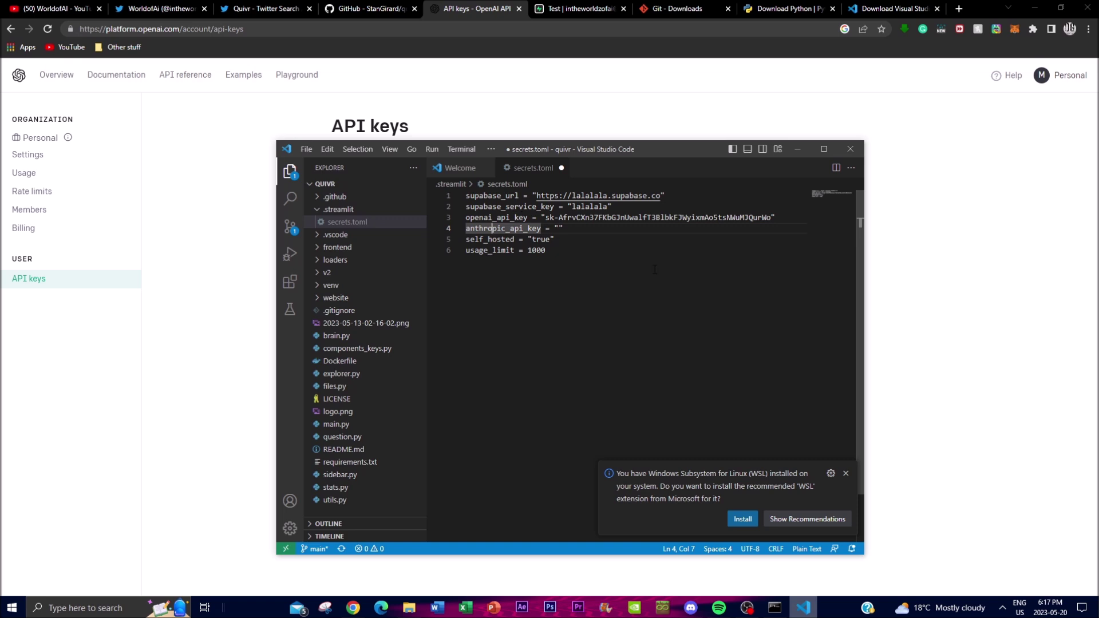
left_click_drag(563, 228, 470, 228)
left_click(540, 240)
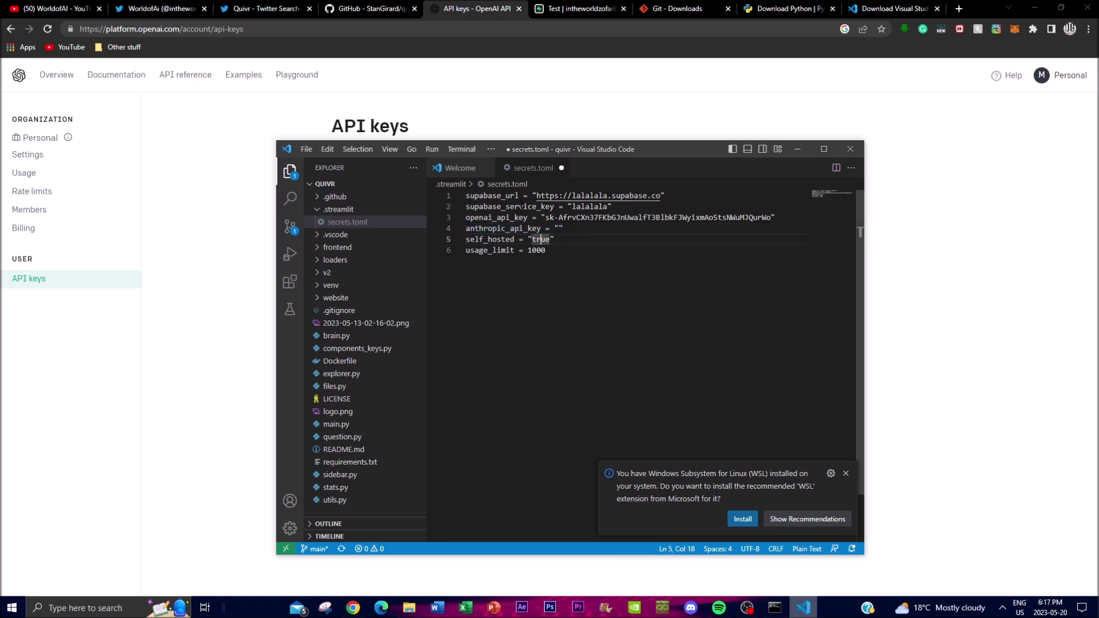
left_click(551, 196)
Return to the browser, reopen the Test project from the Supabase dashboard and copy its project URL
left_click(875, 277)
left_click(578, 9)
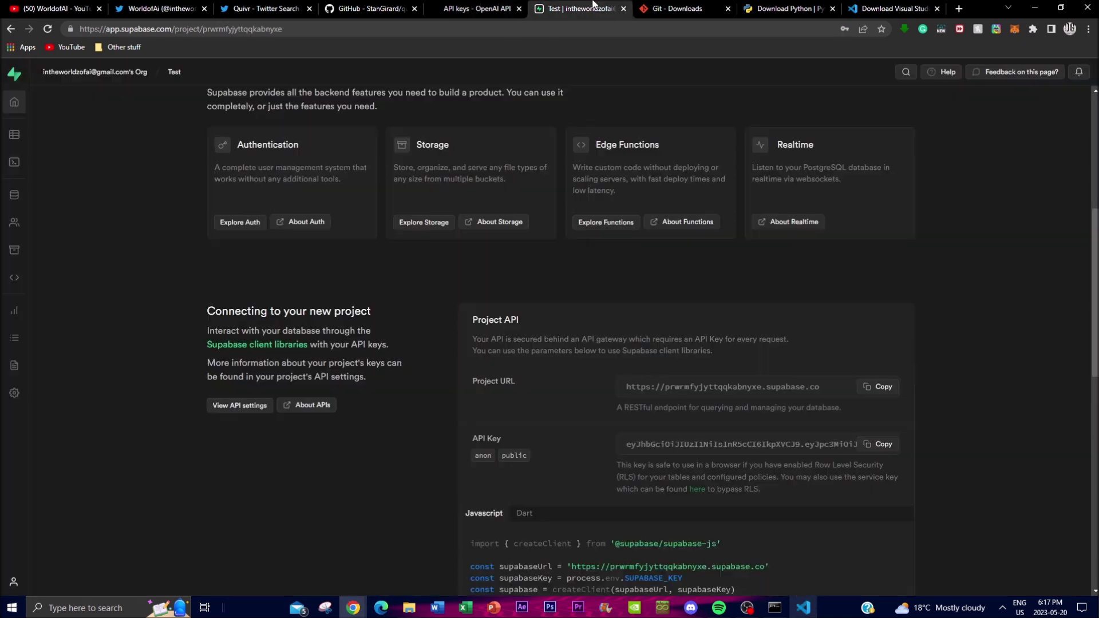
scroll(156, 282, "up", 6)
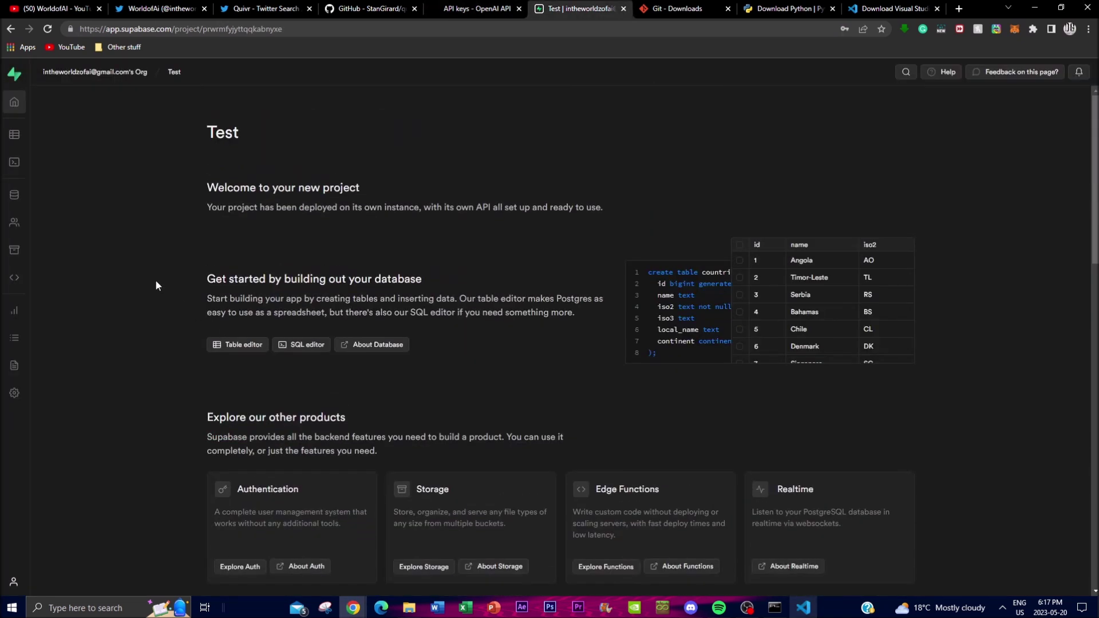
left_click(15, 74)
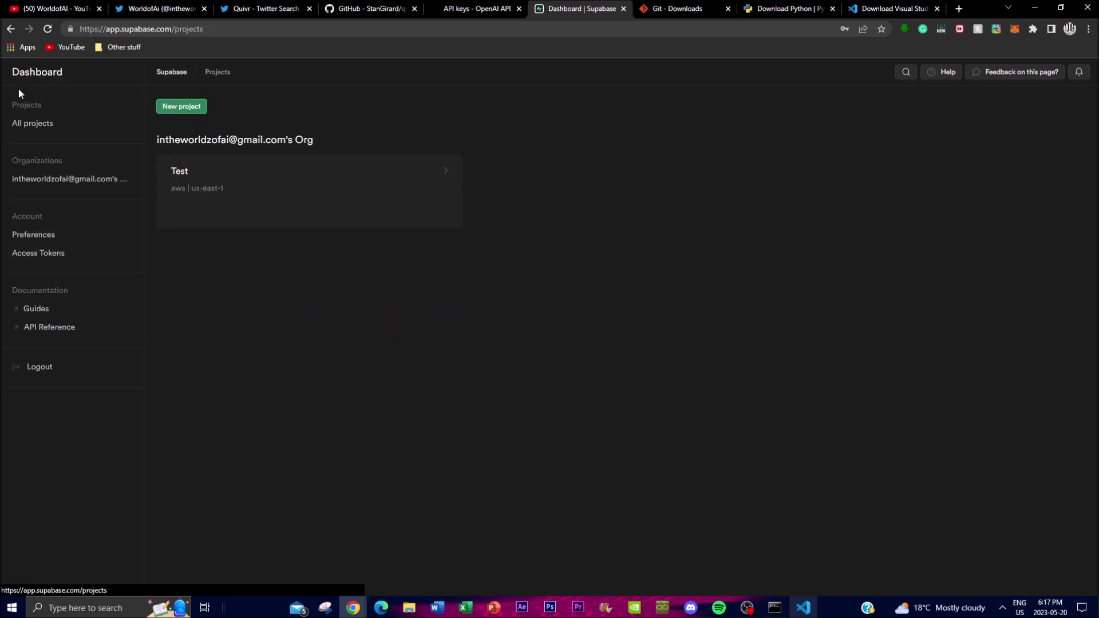
left_click(212, 188)
scroll(434, 295, "down", 5)
scroll(434, 295, "down", 1)
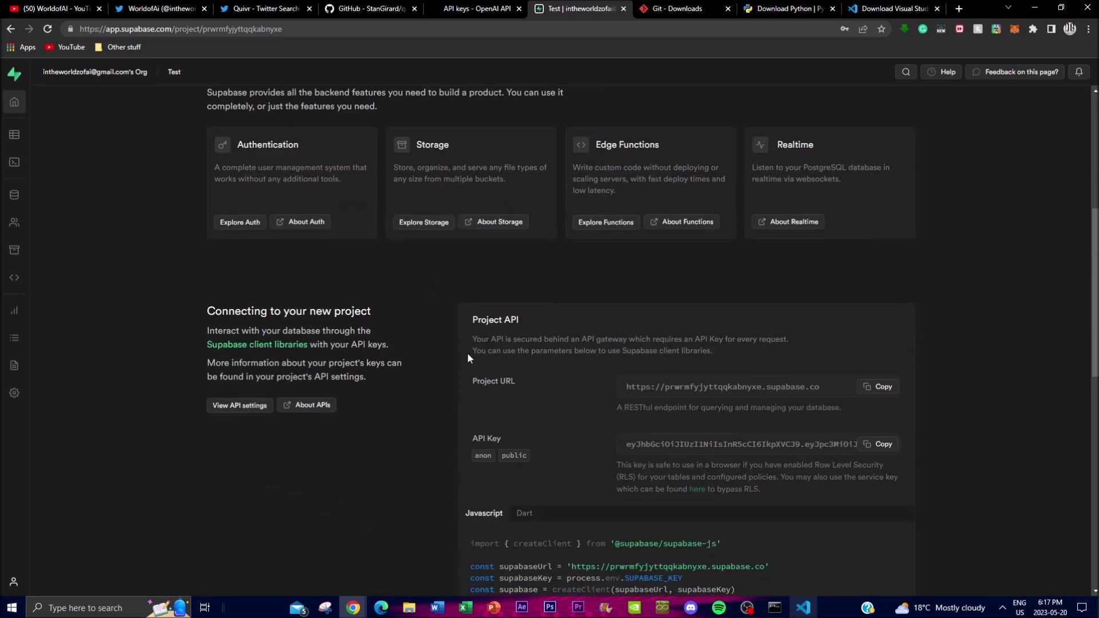
left_click(879, 387)
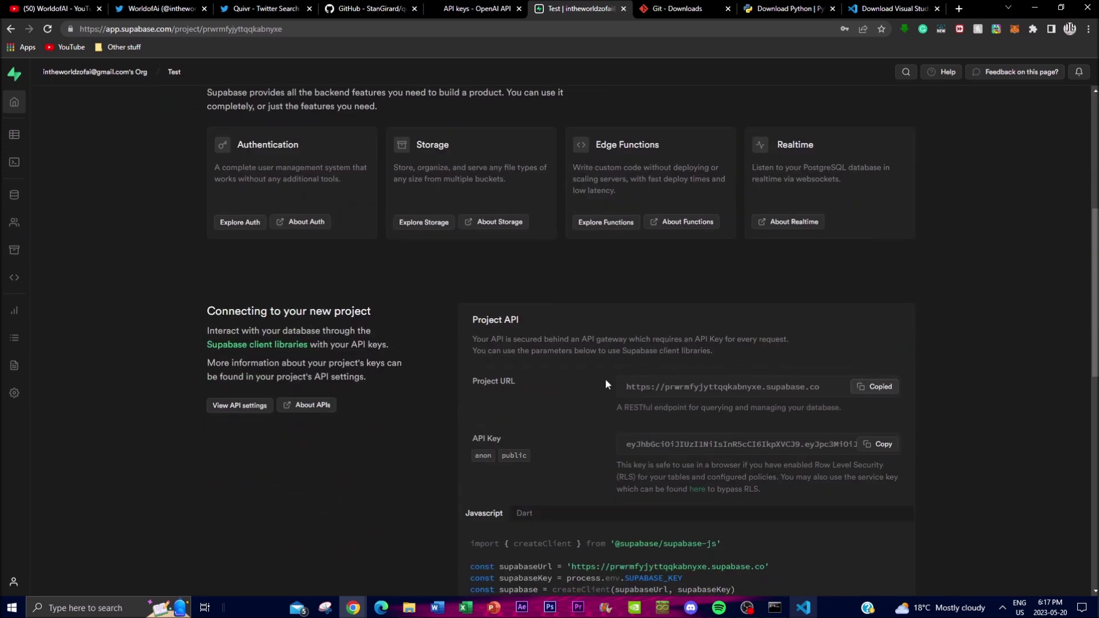
Switch to Visual Studio Code and replace the supabase_url placeholder in secrets.toml with the copied project URL
left_click(804, 608)
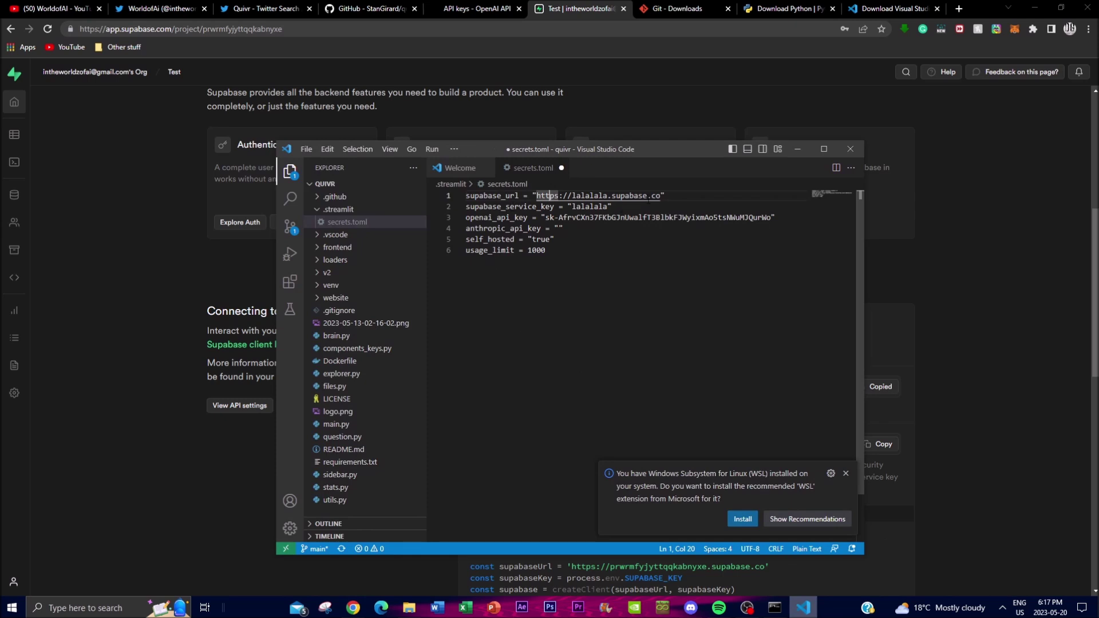
left_click_drag(662, 195, 536, 196)
key("ctrl+v")
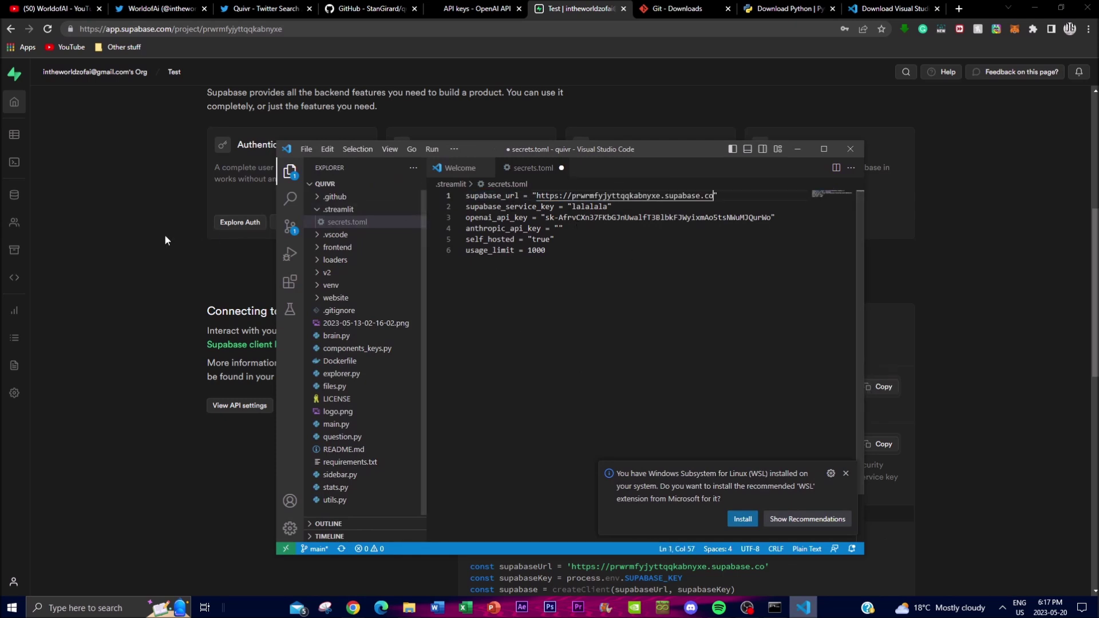
Copy the anon public API key of the Supabase project and paste it over the supabase_service_key placeholder in secrets.toml in Visual Studio Code
left_click(117, 283)
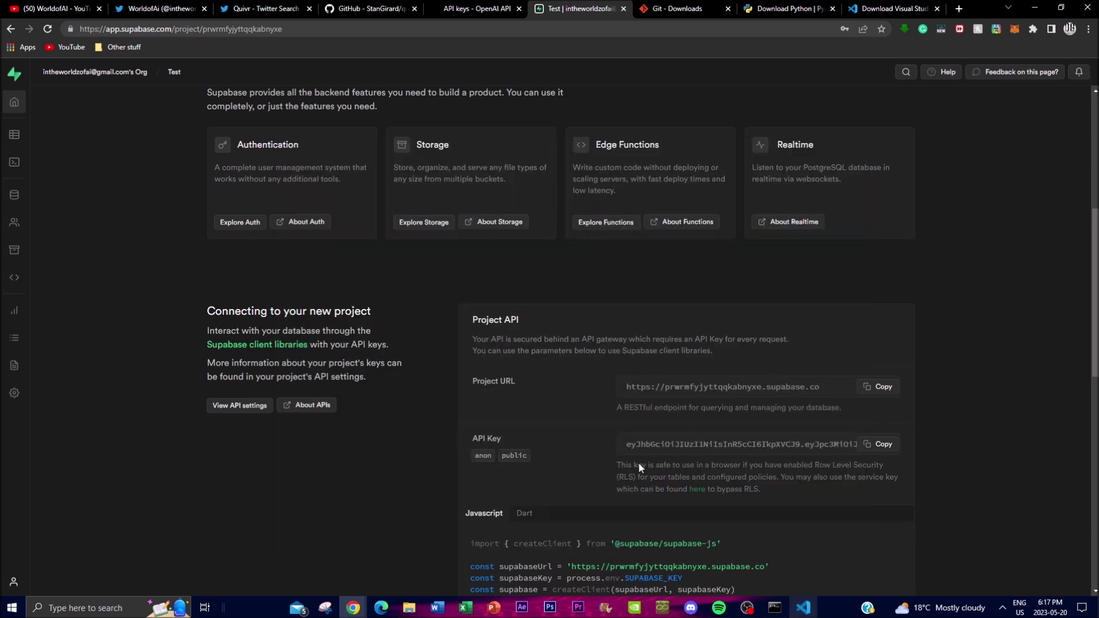
left_click(888, 450)
key("alt+Tab")
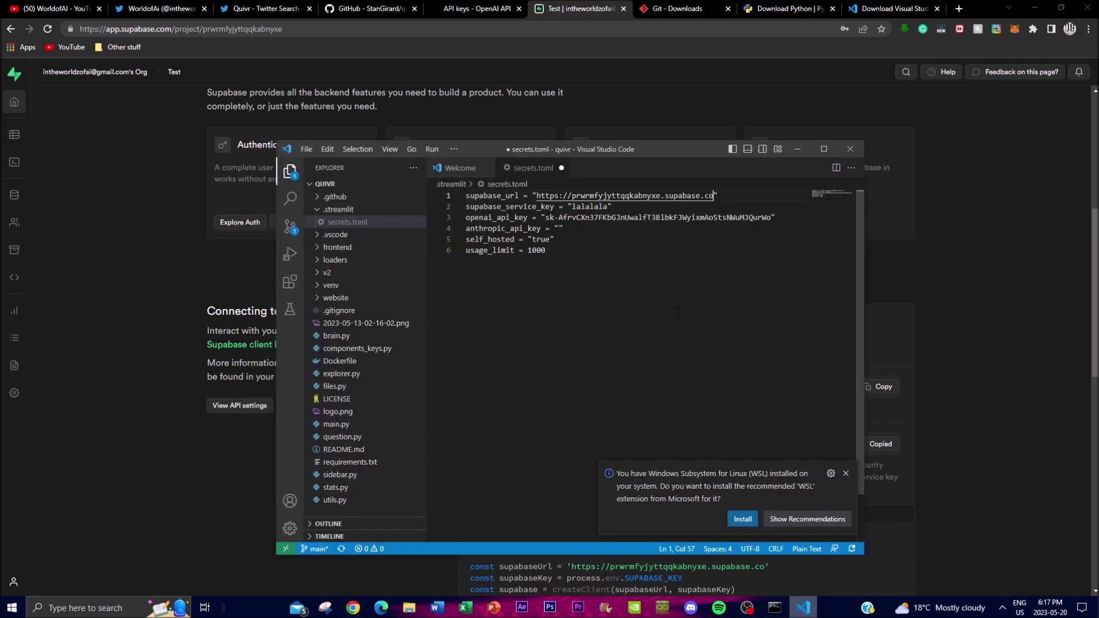
double_click(595, 206)
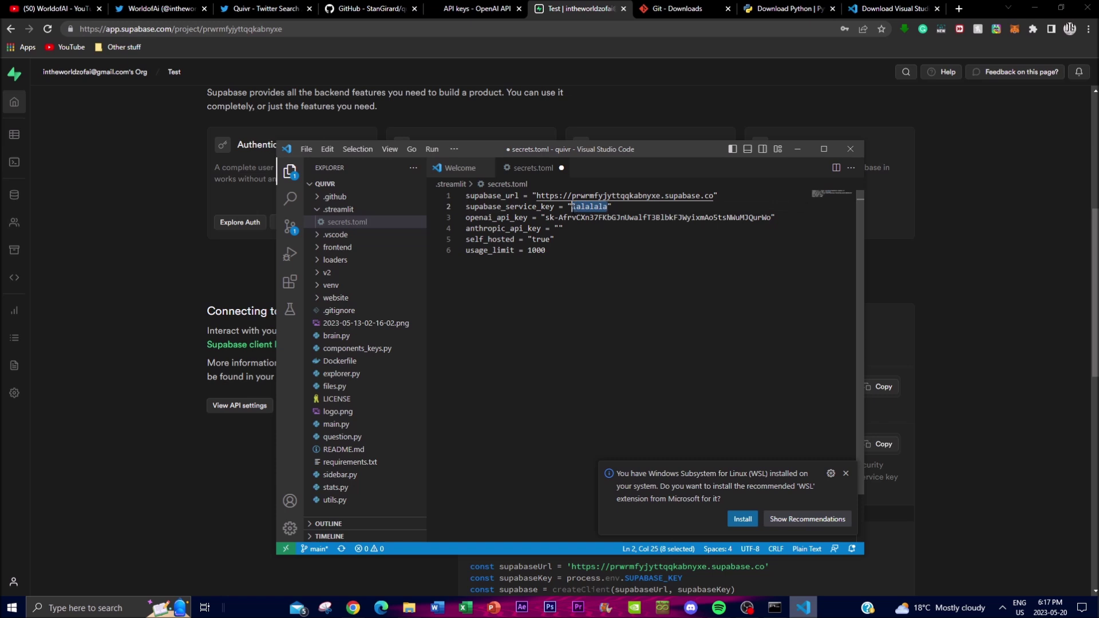
key("ctrl+v")
left_click(622, 307)
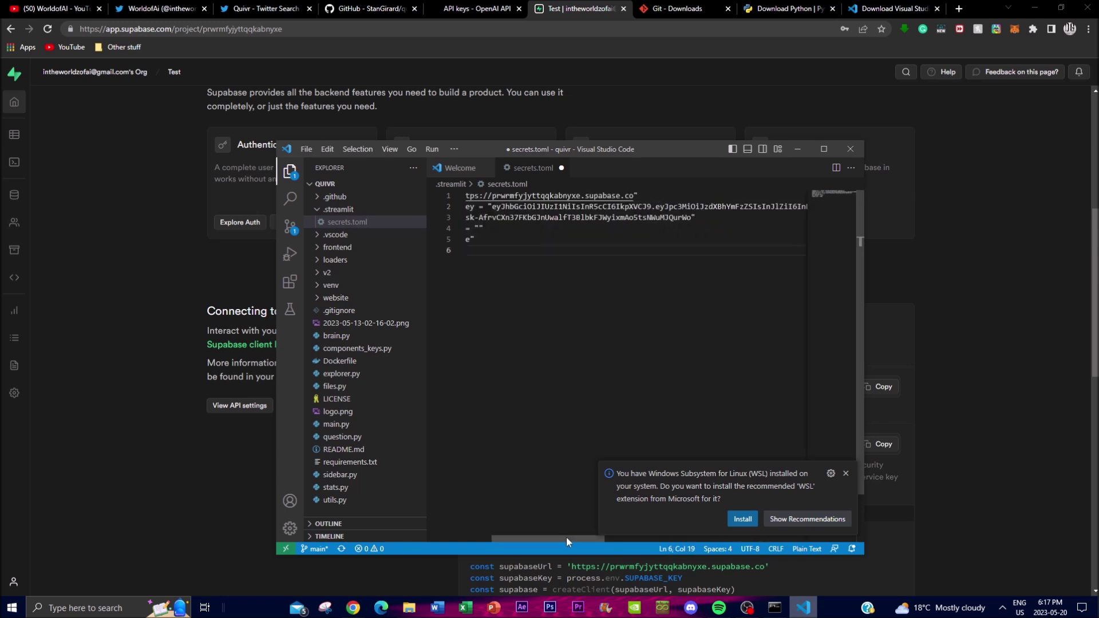
Save secrets.toml and minimize the Visual Studio Code window
left_click(306, 149)
left_click(312, 334)
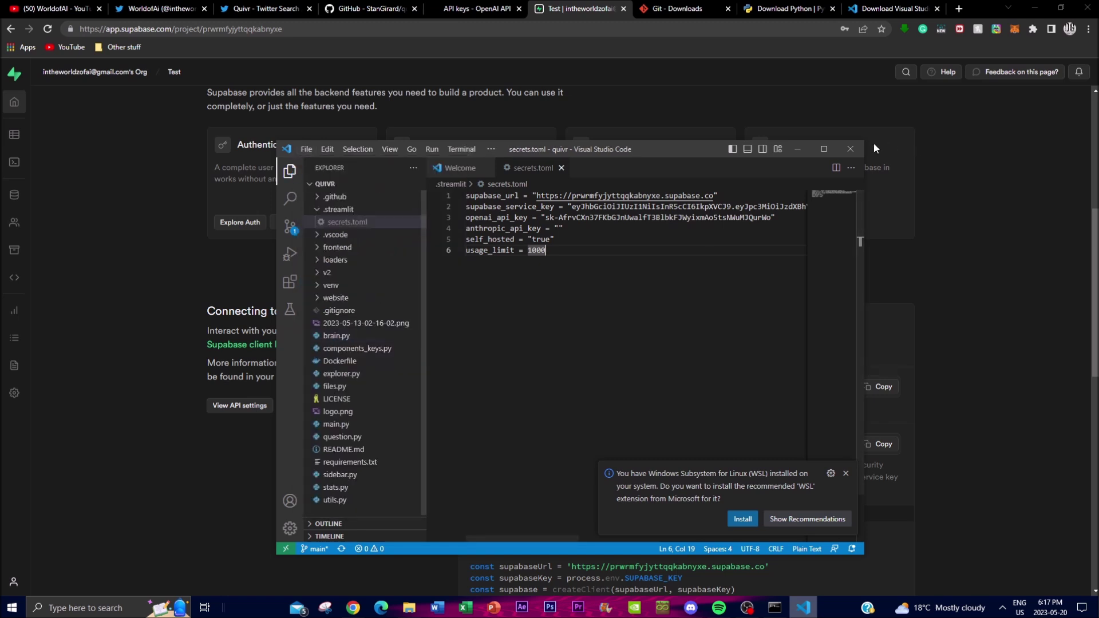
left_click(797, 149)
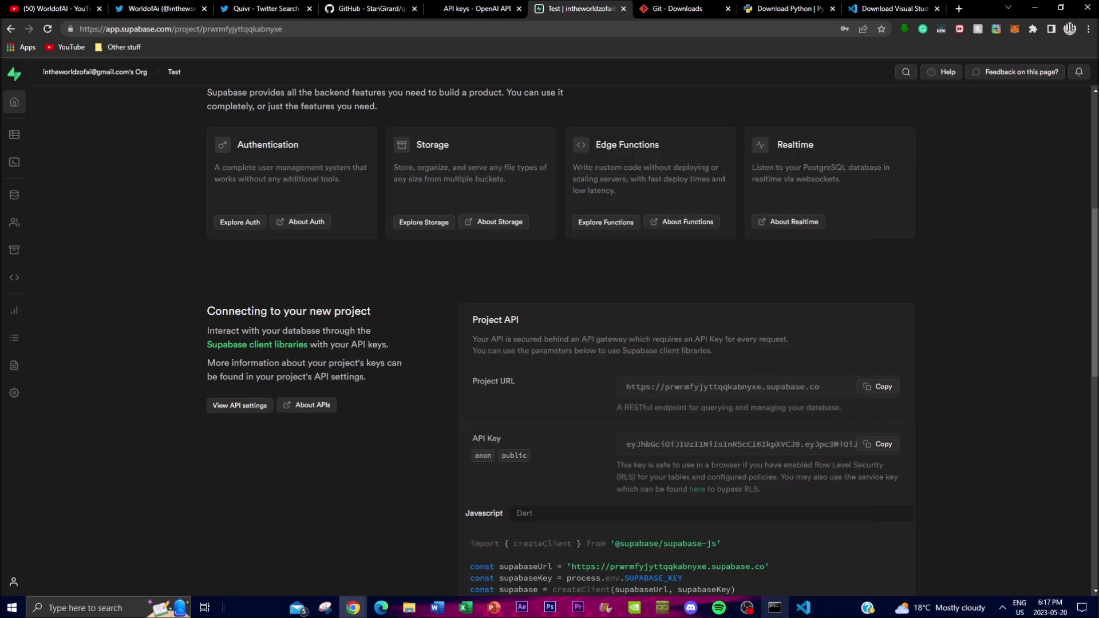
Open the Quivr GitHub README in the browser and copy the "streamlit run main.py" command from the "Run the app" section
left_click(774, 607)
left_click(369, 9)
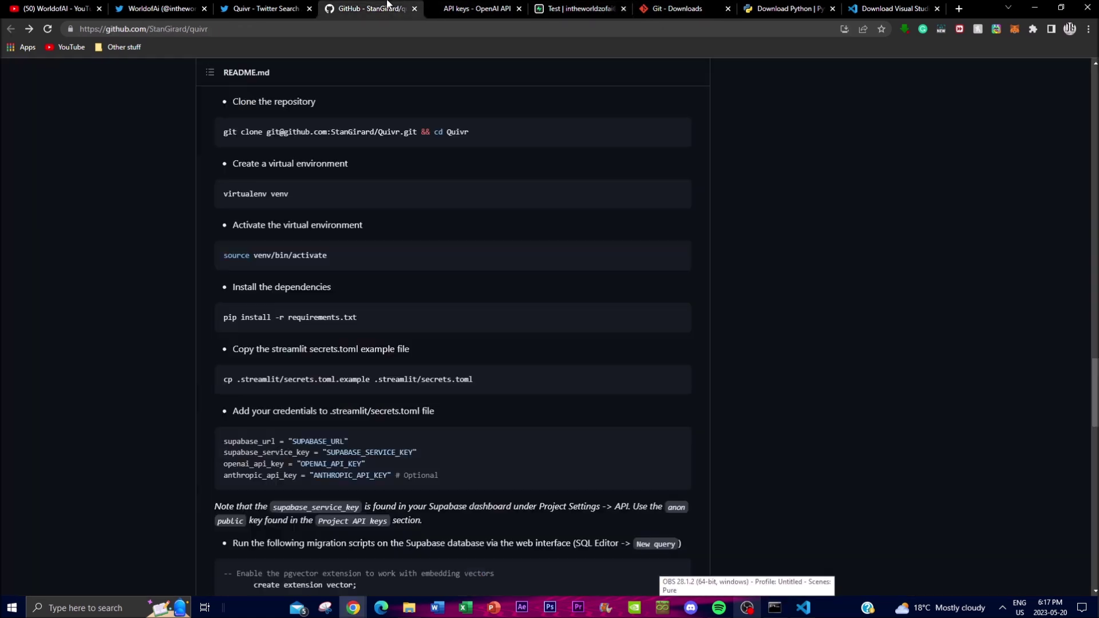
scroll(307, 437, "down", 5)
scroll(400, 259, "up", 2)
scroll(399, 259, "down", 15)
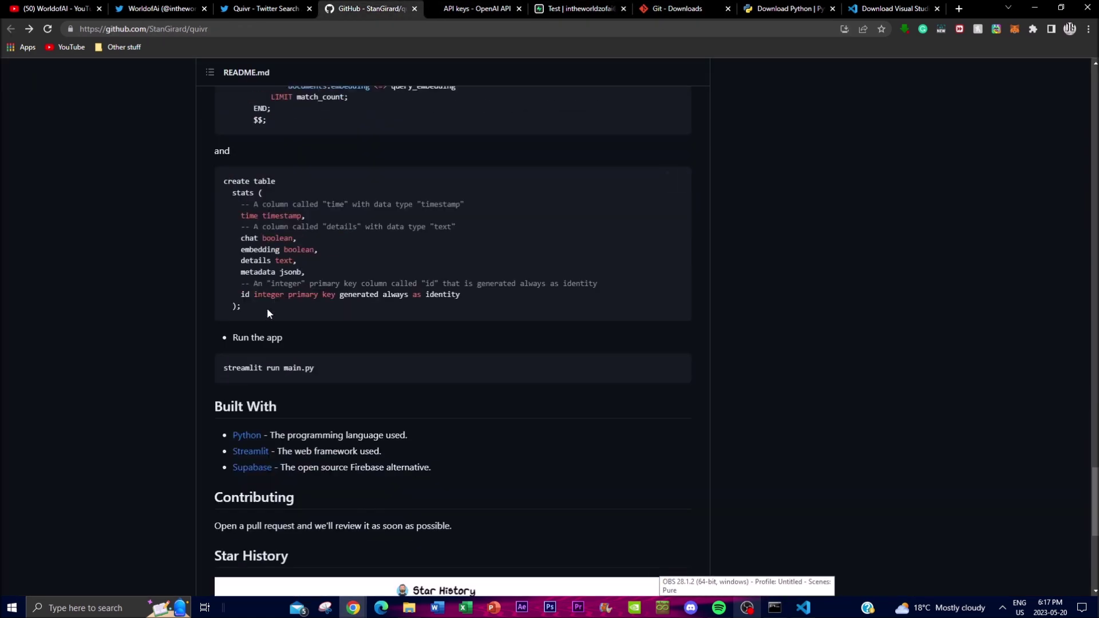
left_click_drag(336, 262, 243, 255)
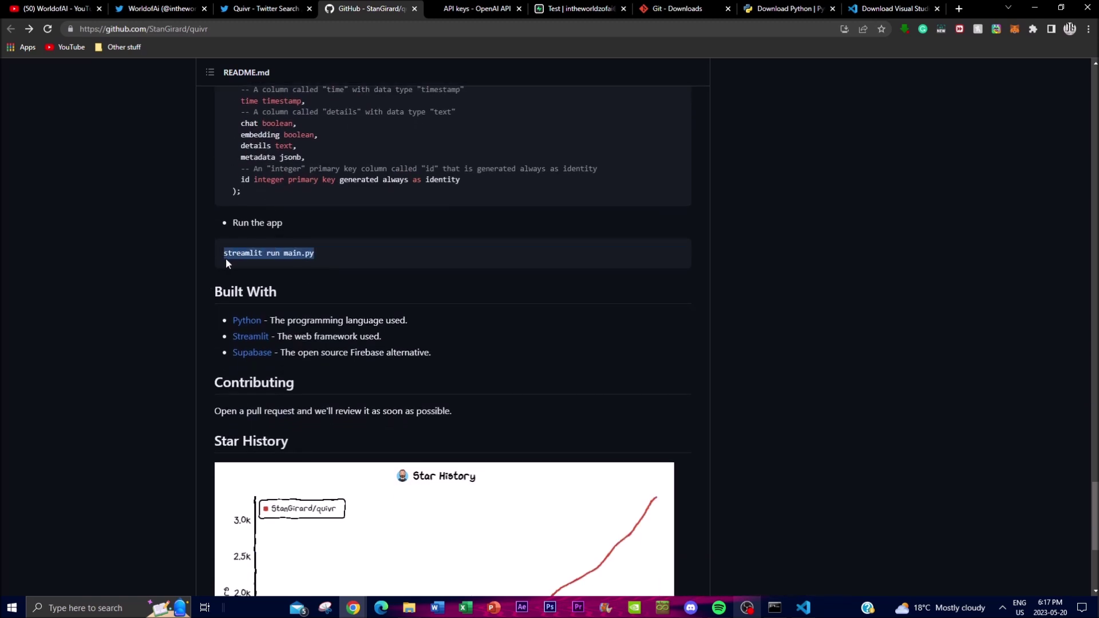
Switch to the Command Prompt and launch Quivr with "streamlit run main.py"
left_click(802, 608)
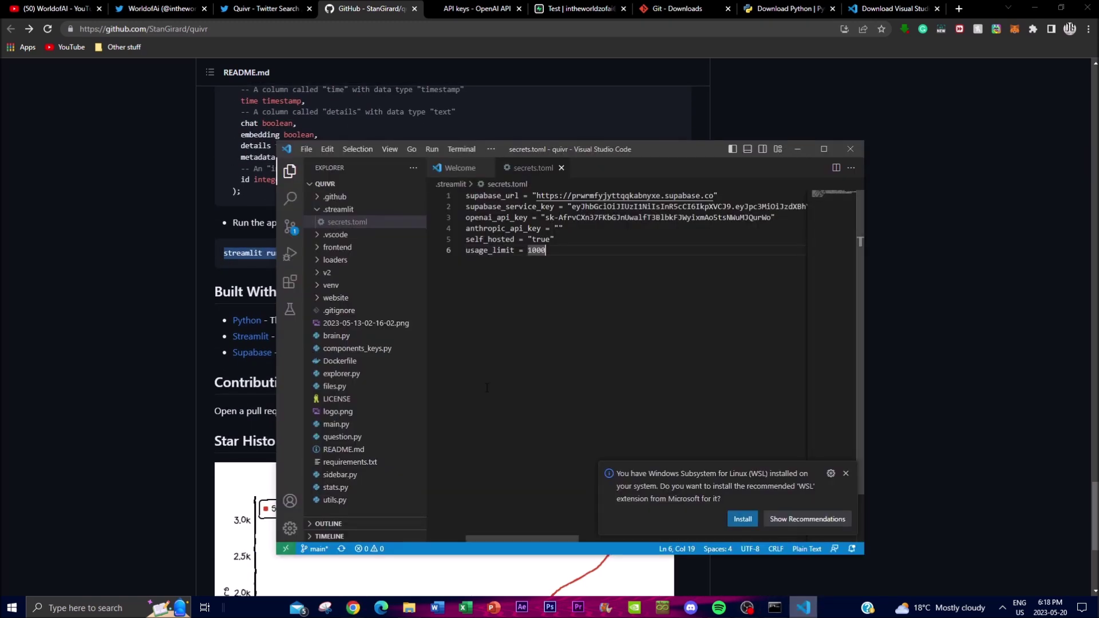
left_click(774, 607)
key("ctrl+v")
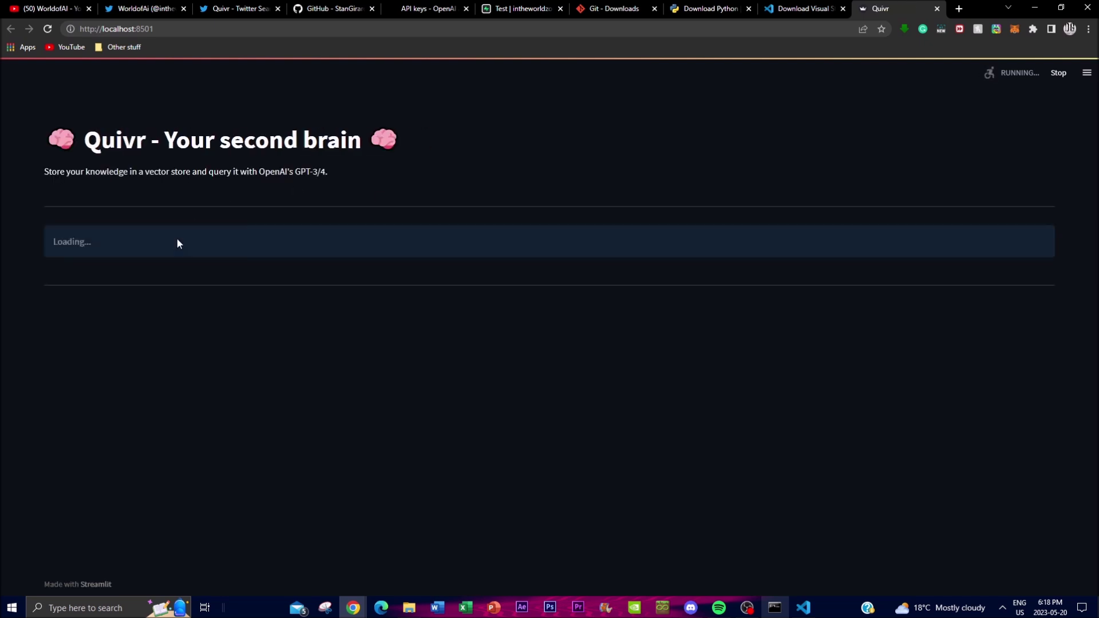
scroll(416, 327, "down", 1)
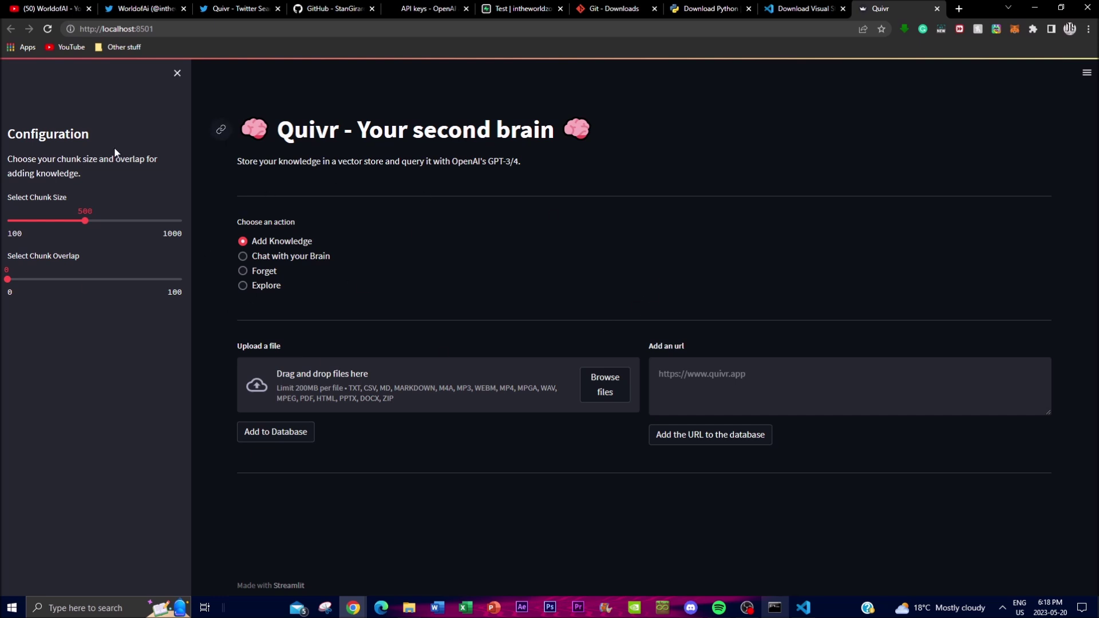
key("alt+Tab")
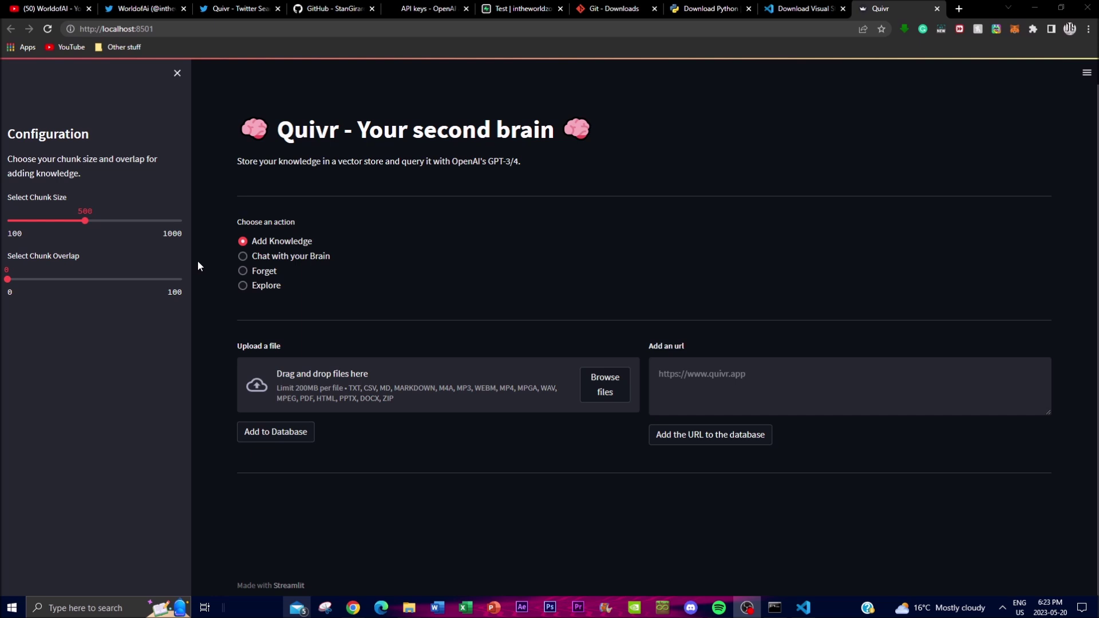
Select 2305.09863.pdf from the Downloads folder as the file to upload in Quivr
left_click(364, 395)
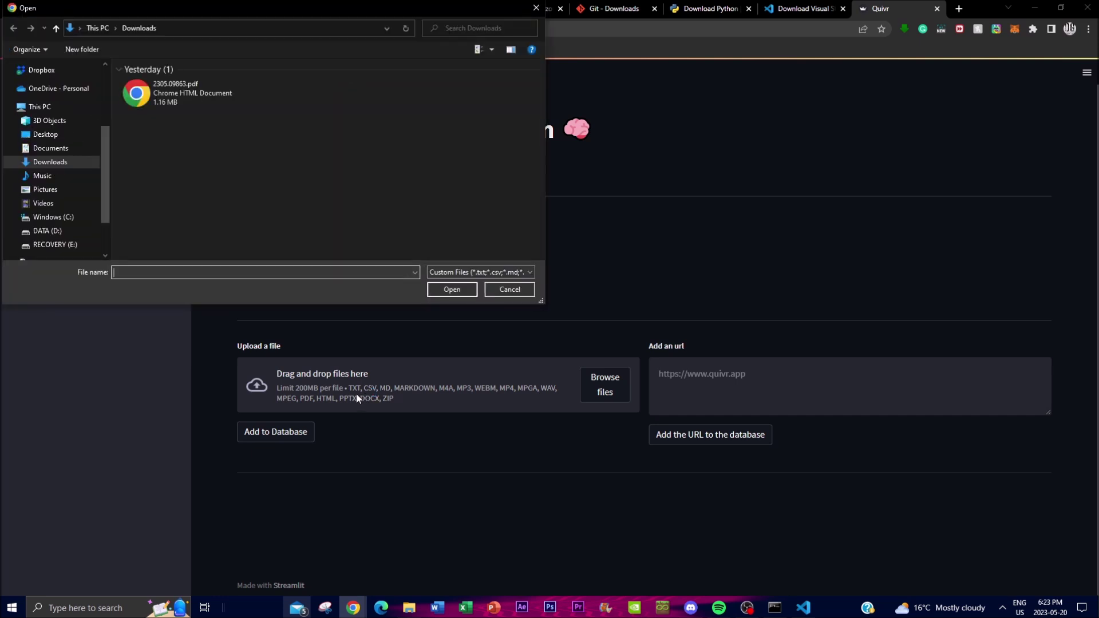
left_click(197, 97)
left_click(451, 289)
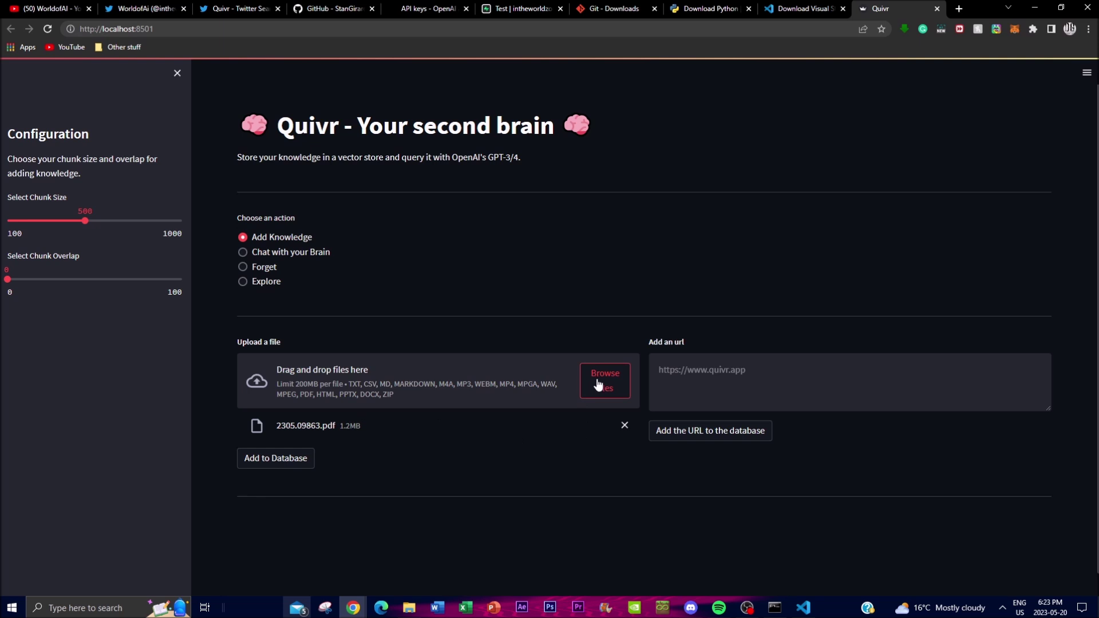
left_click(758, 369)
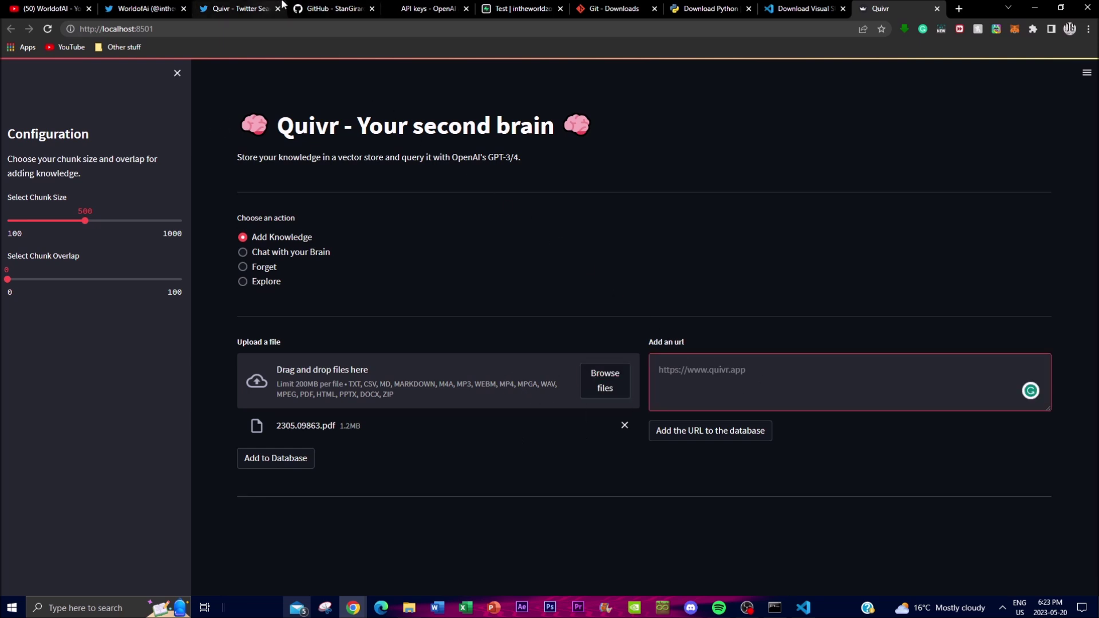
left_click(331, 9)
left_click(310, 30)
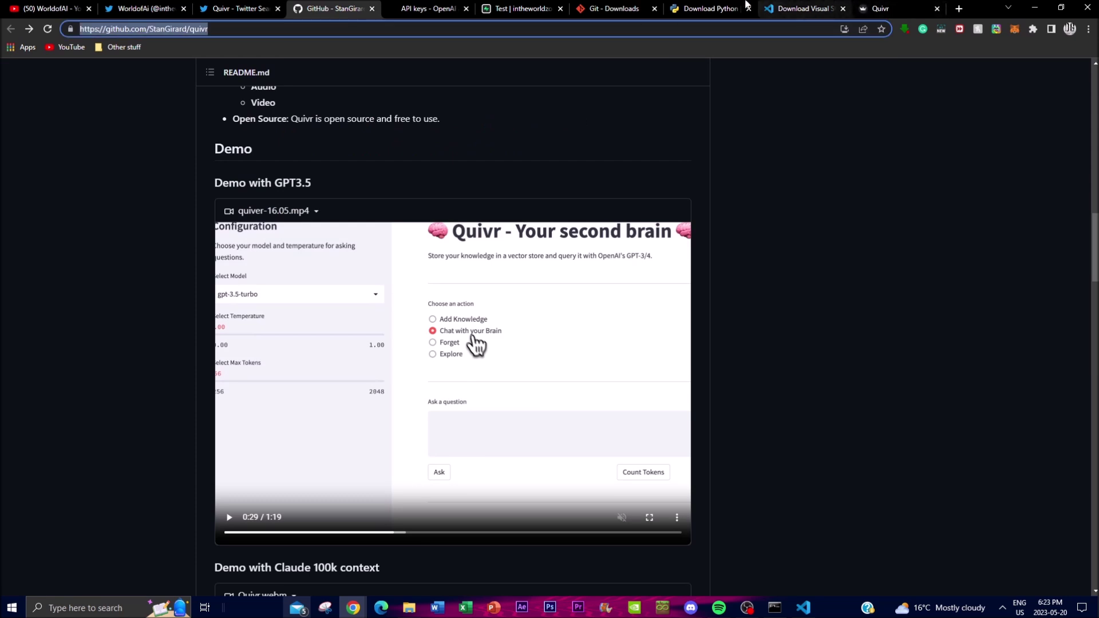
left_click(881, 9)
key("ctrl+v")
left_click(723, 435)
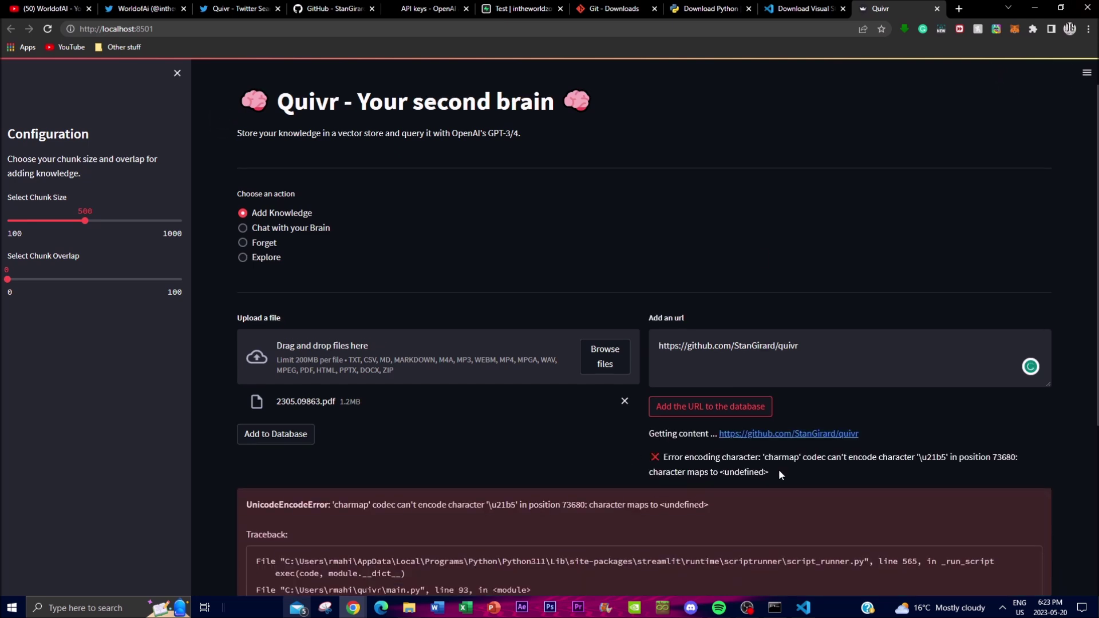
scroll(778, 469, "down", 2)
scroll(372, 394, "down", 1)
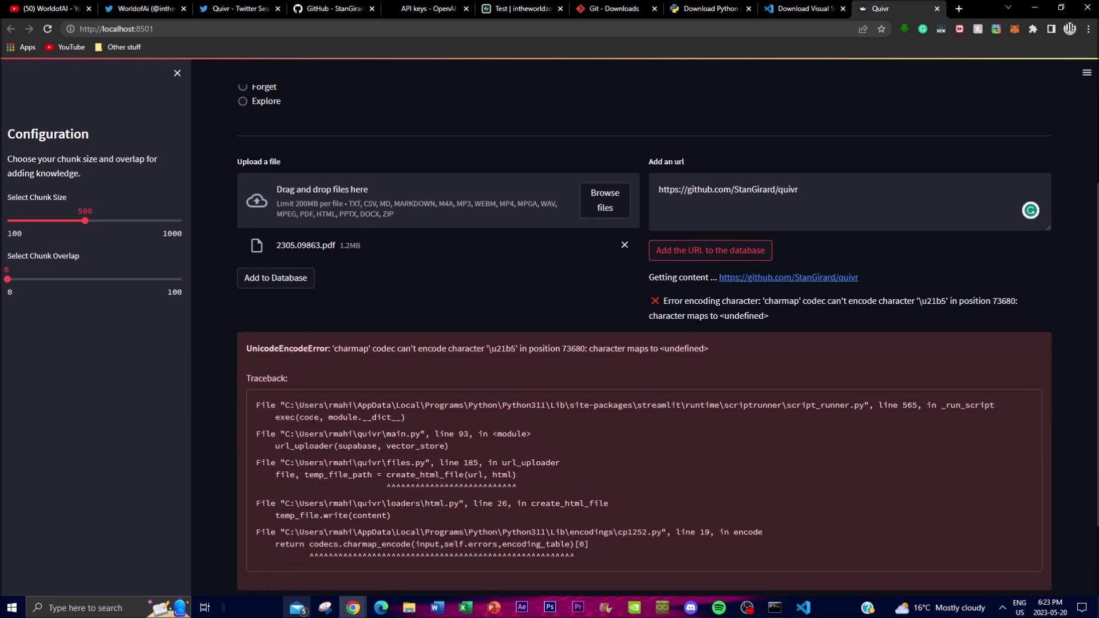
left_click_drag(847, 212, 651, 228)
left_click(741, 286)
scroll(737, 301, "down", 2)
Try to add the uploaded 2305.09863.pdf to the database
scroll(637, 351, "up", 4)
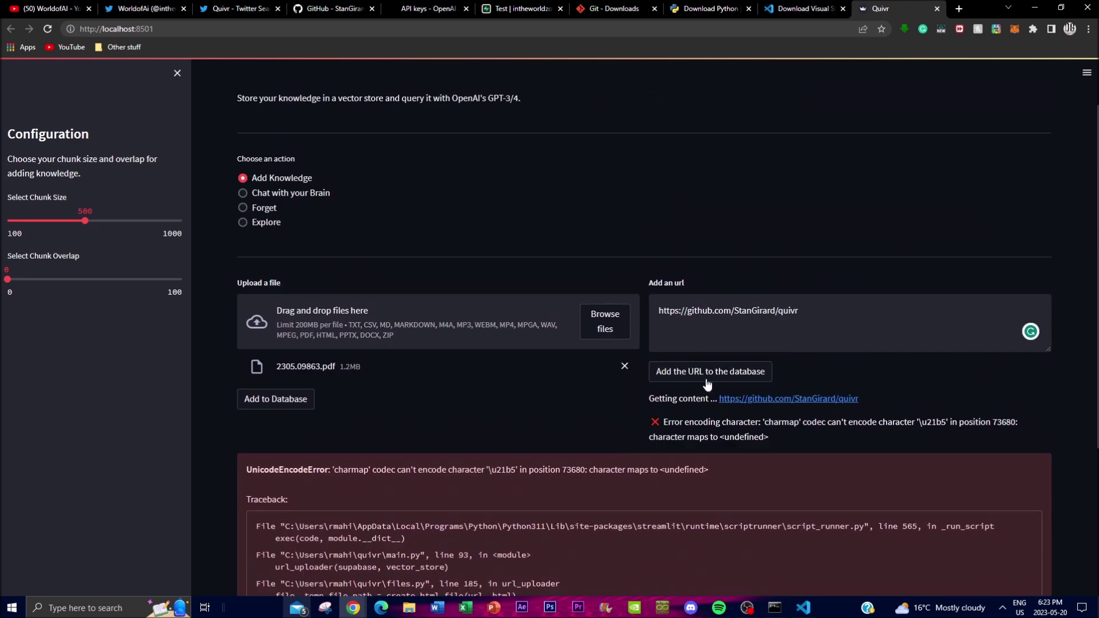
left_click(286, 399)
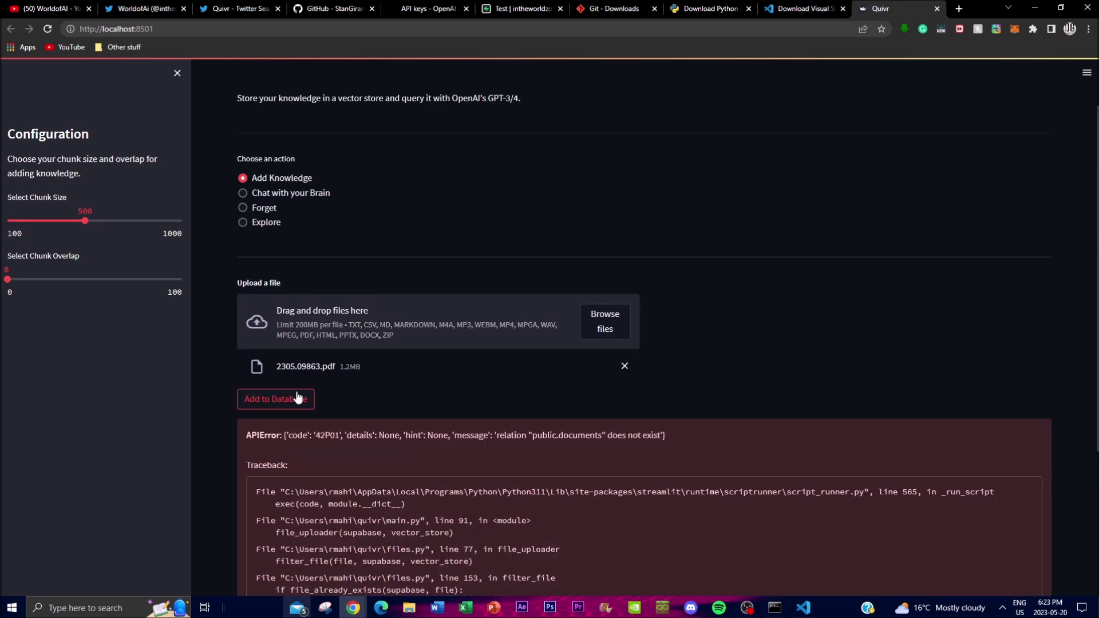
scroll(297, 397, "down", 4)
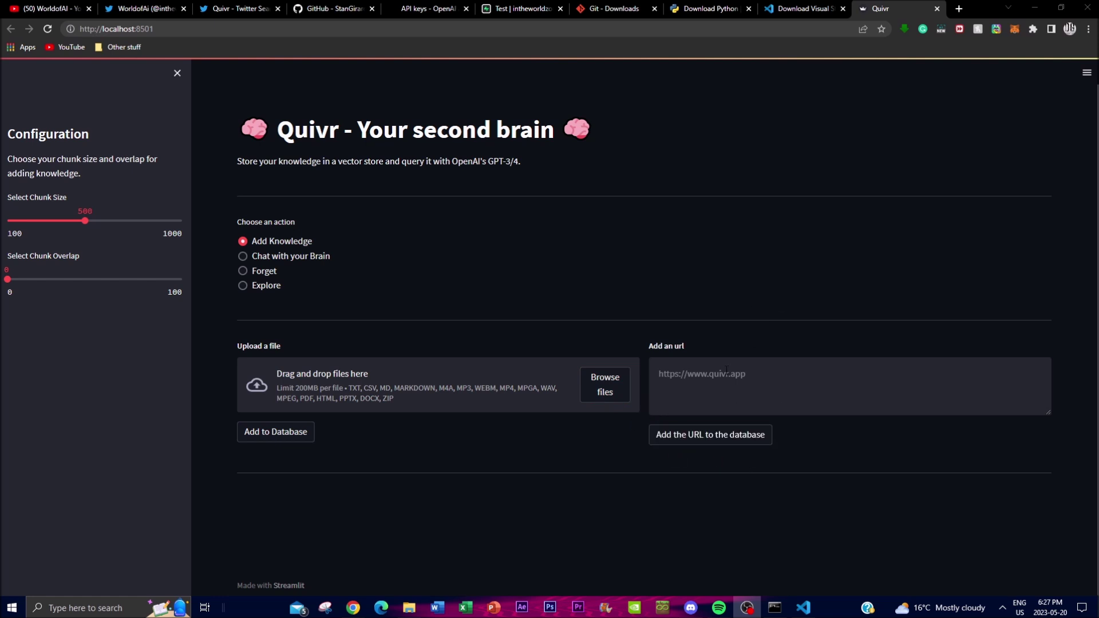
Choose the "Chat with your Brain" action and check which models are offered, keeping gpt-3.5-turbo
left_click(247, 258)
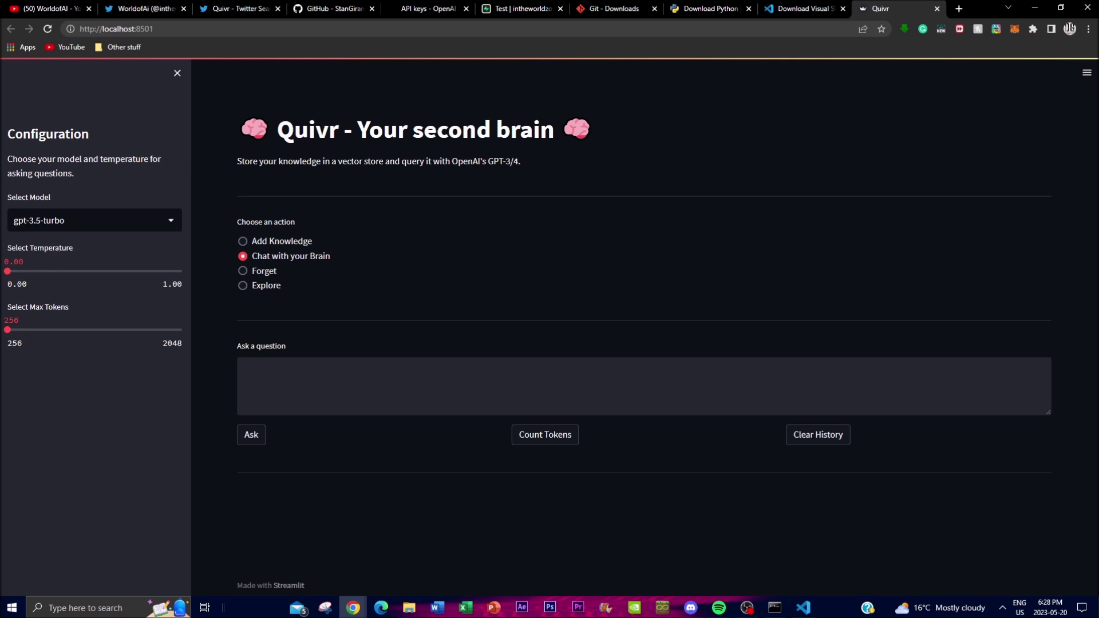
left_click(58, 222)
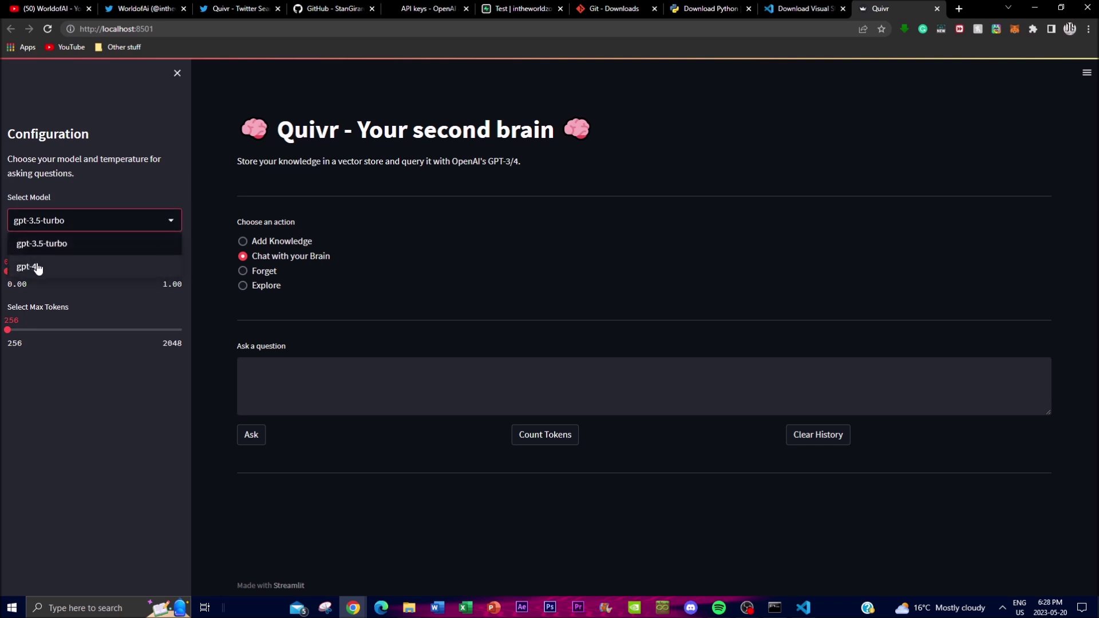
left_click(94, 195)
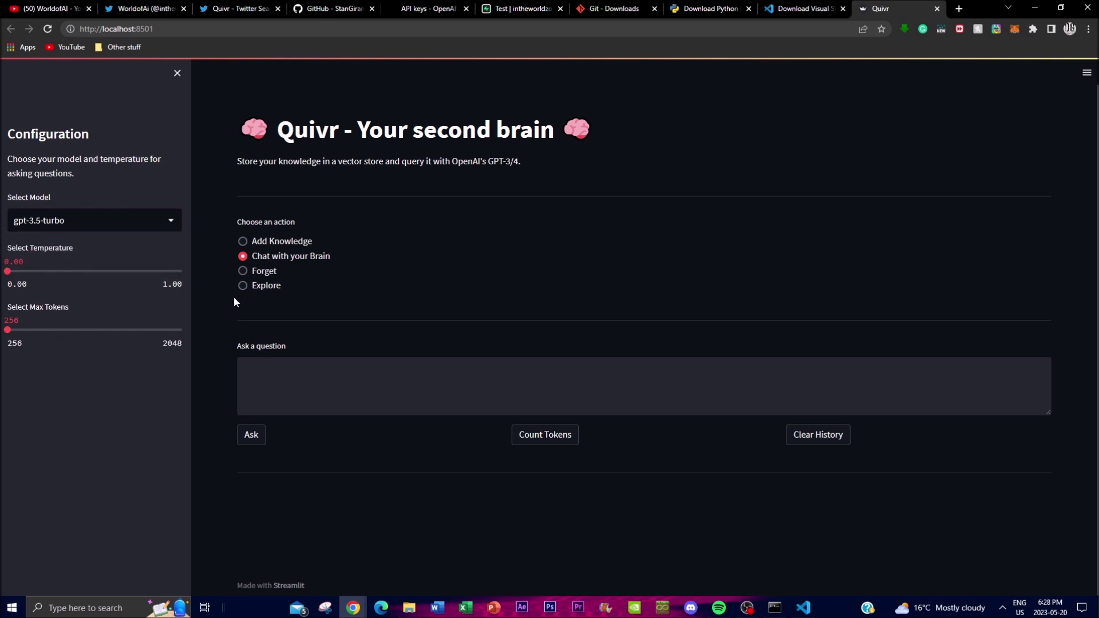
Look at the Forget and Explore actions, then return to "Chat with your Brain"
left_click(243, 272)
left_click_drag(243, 274, 258, 303)
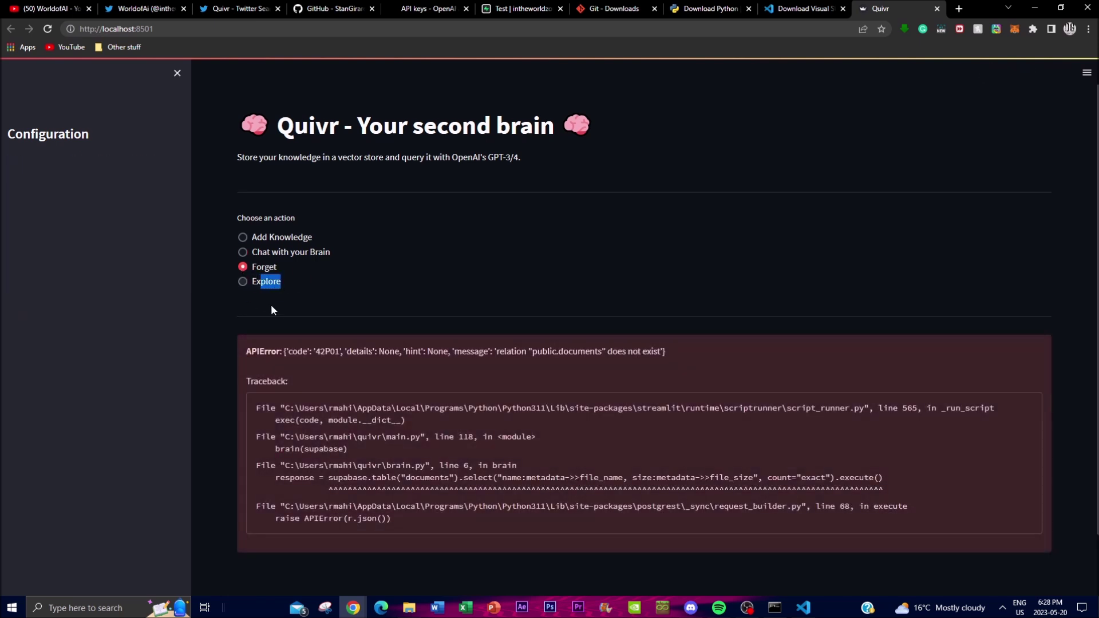
left_click(424, 312)
scroll(435, 424, "down", 2)
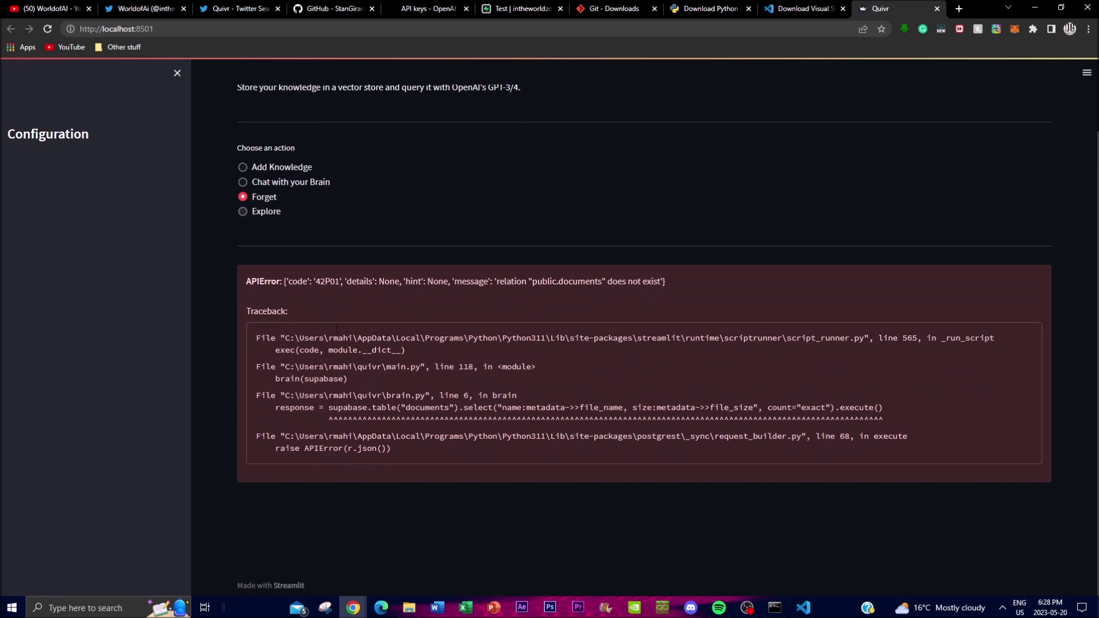
left_click(248, 209)
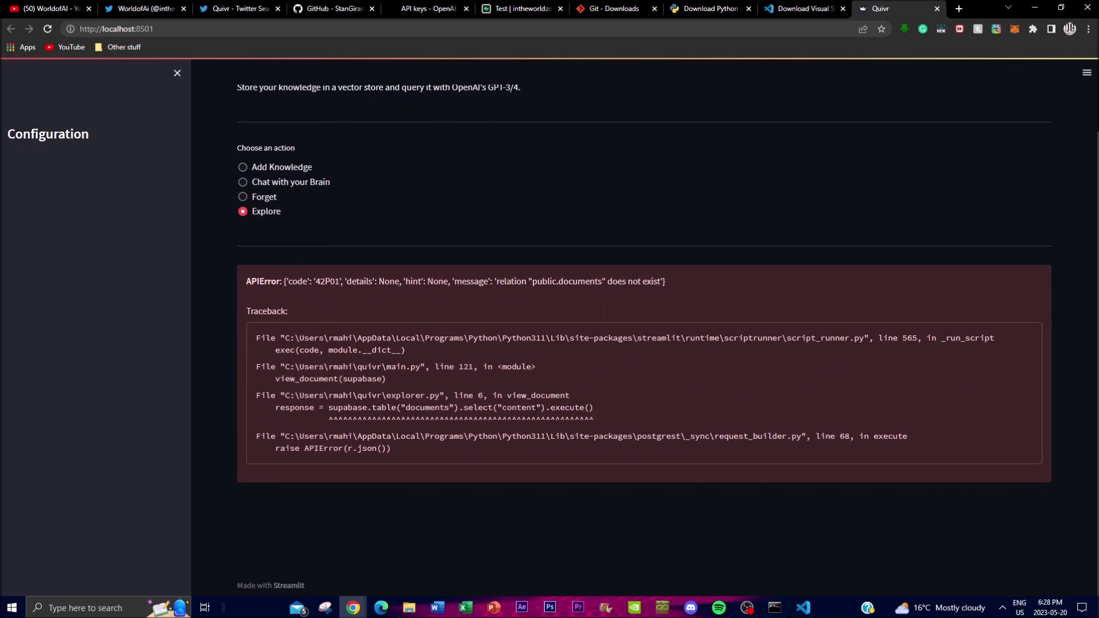
left_click(259, 198)
scroll(297, 372, "up", 2)
left_click(288, 267)
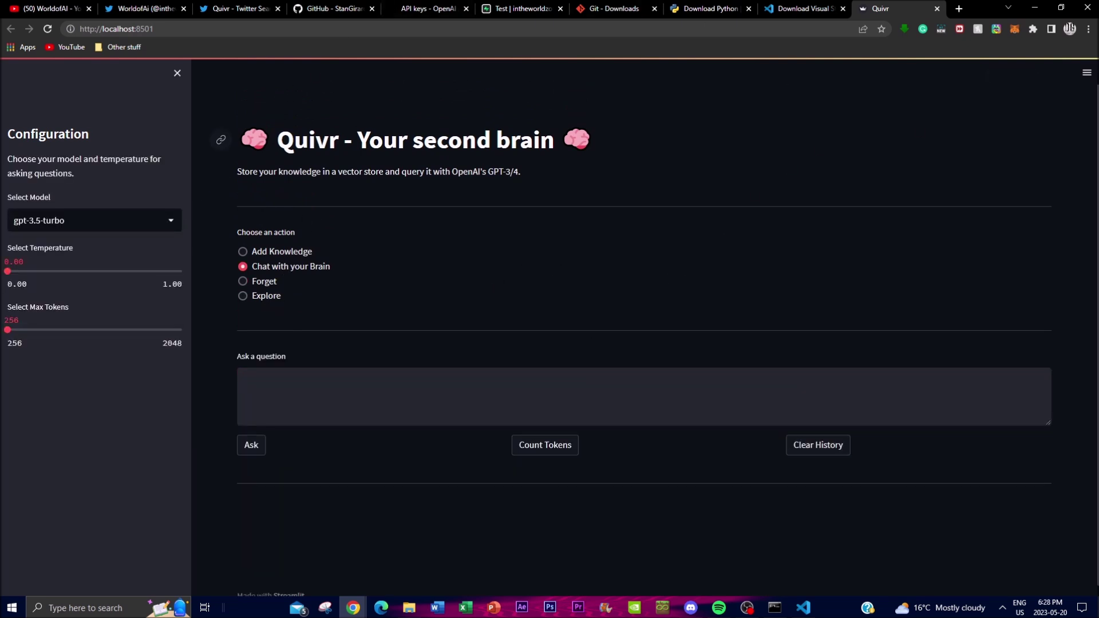
Open the app's Settings to view the development and appearance options, and close them without changes
left_click(1086, 72)
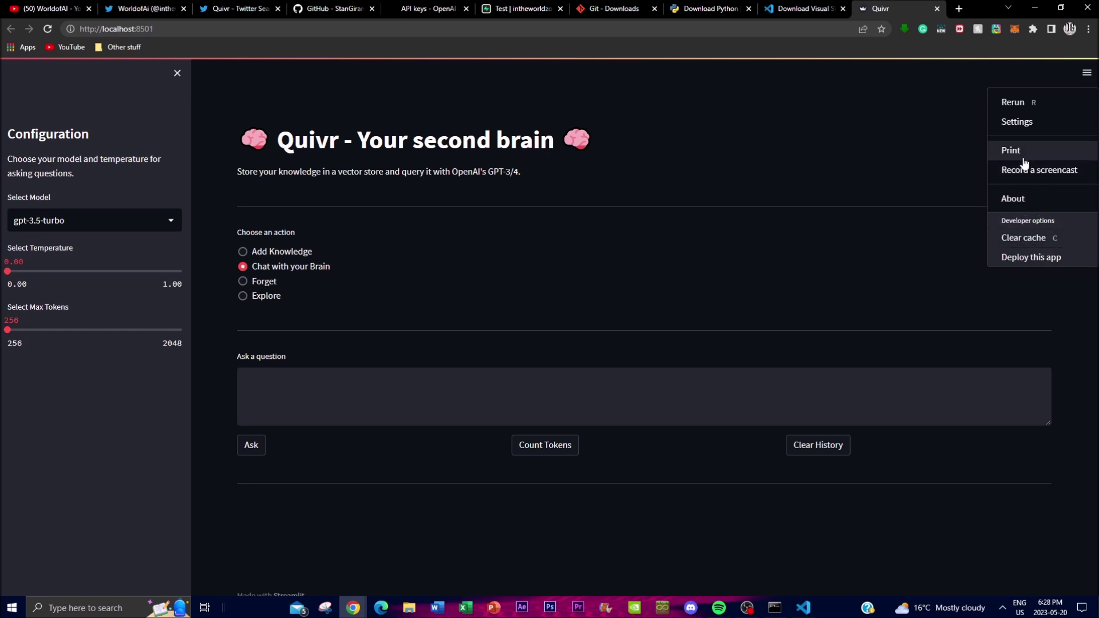
left_click(1018, 122)
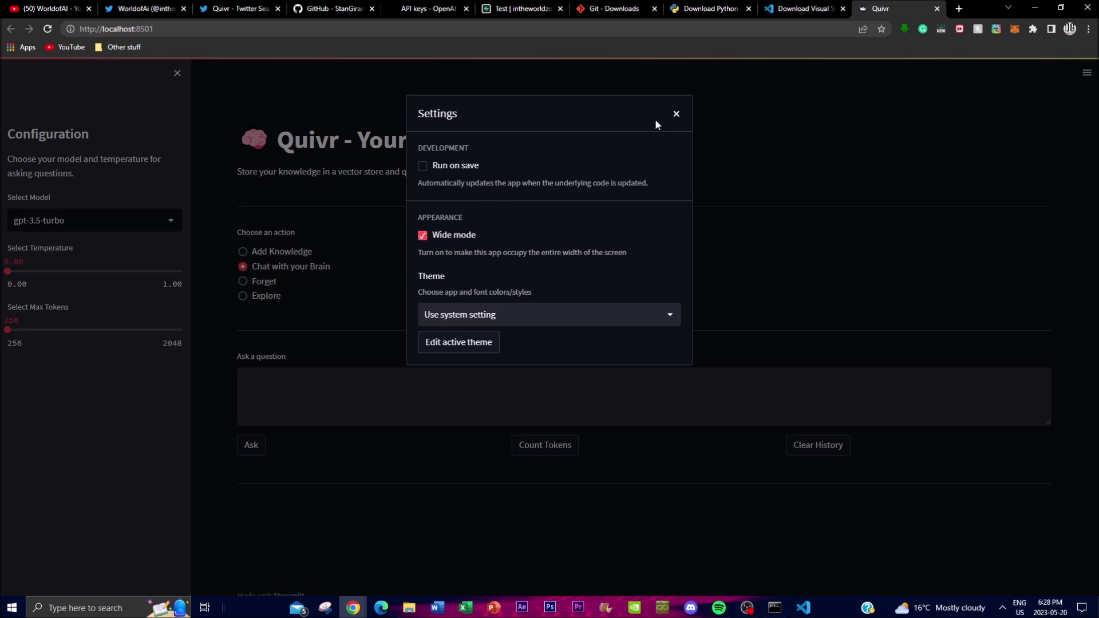
left_click(676, 113)
scroll(365, 366, "down", 1)
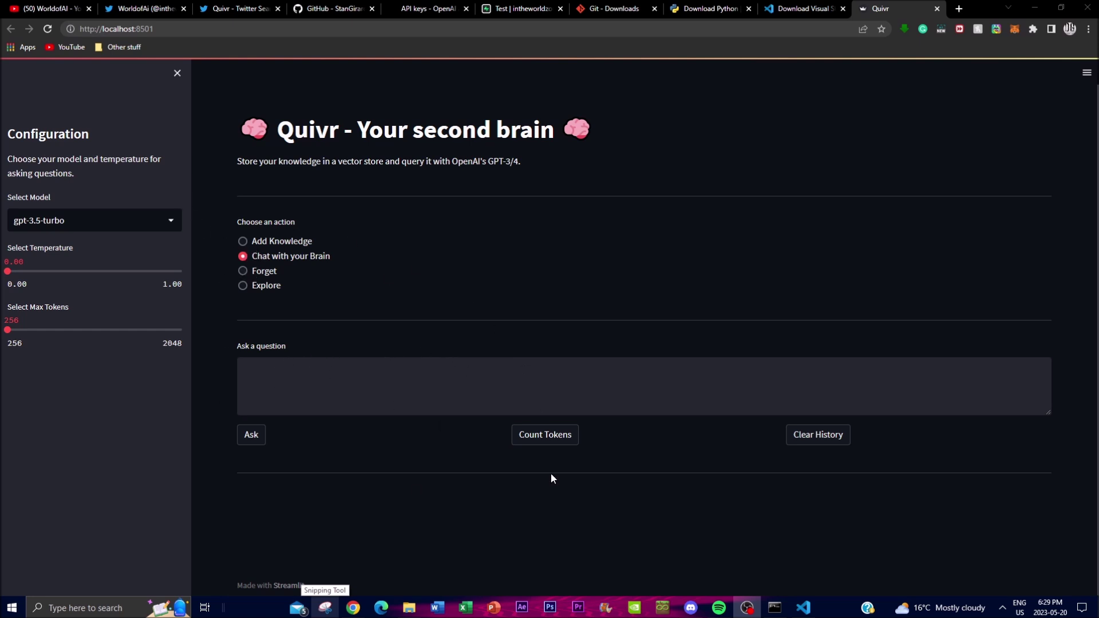
Show the "Add Knowledge" action once more and return to "Chat with your Brain"
left_click(275, 241)
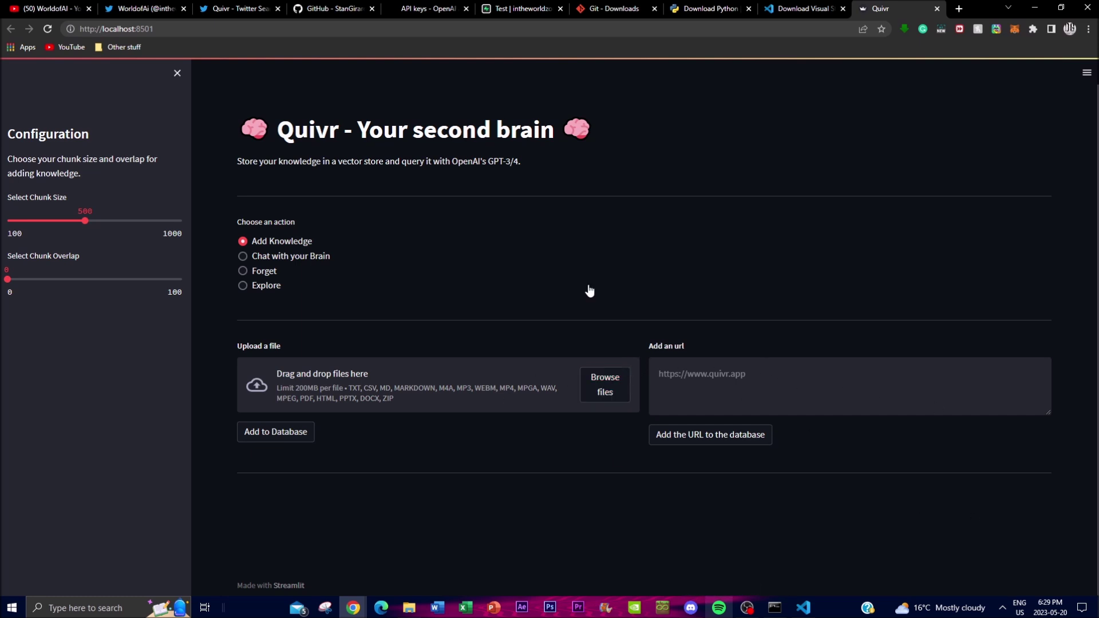
left_click(283, 256)
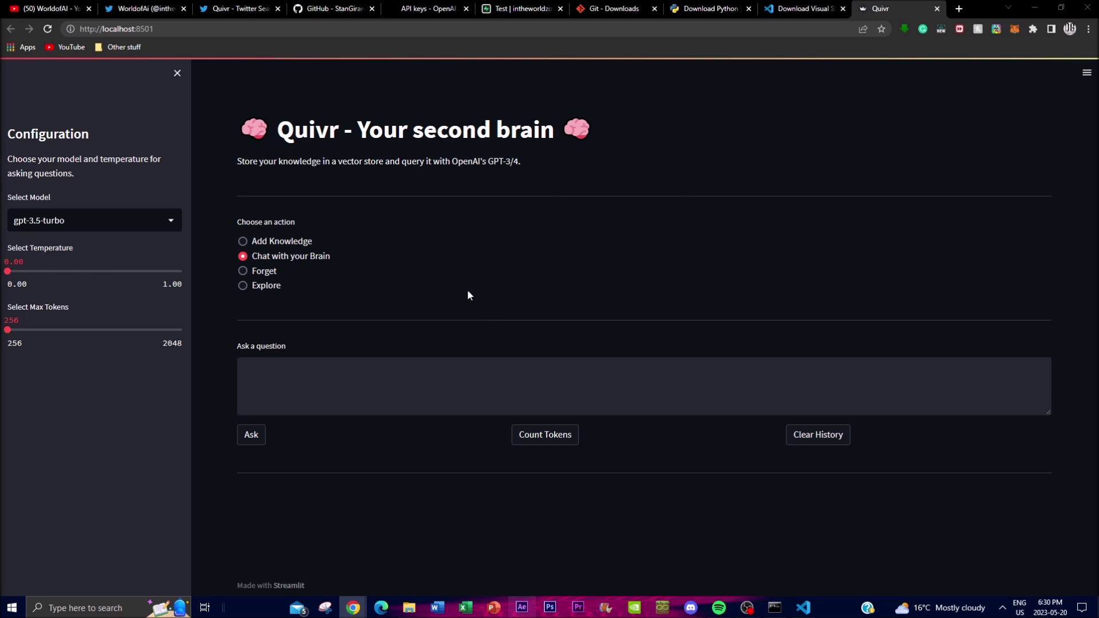
right_click(441, 257)
left_click(512, 194)
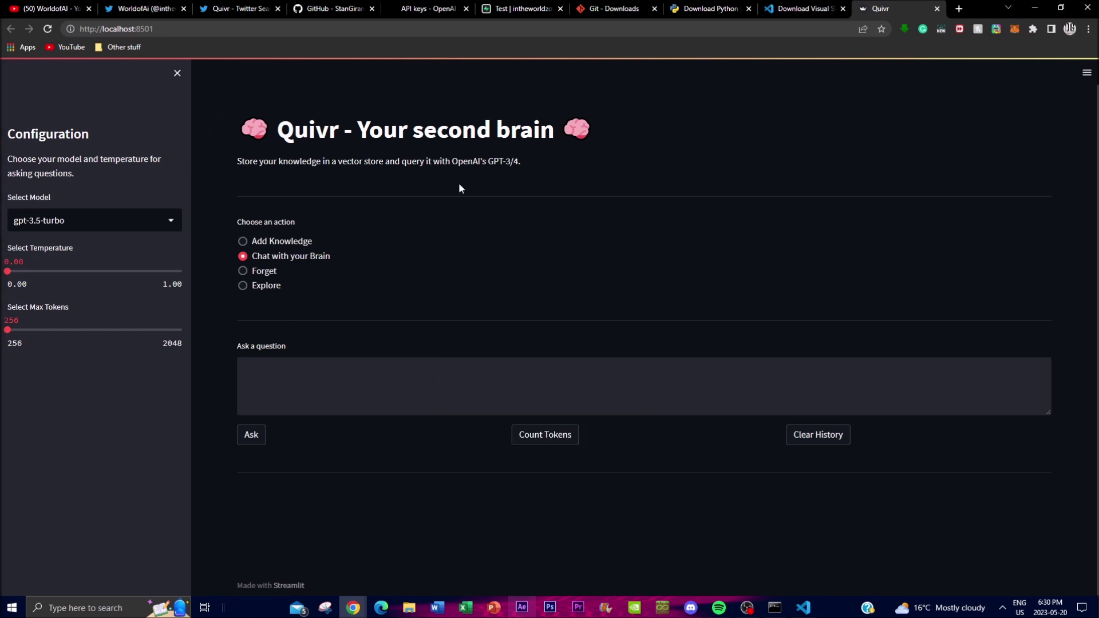
View the WorldofAI Twitter profile, then look through the videos on the WorldofAI YouTube channel
left_click(115, 7)
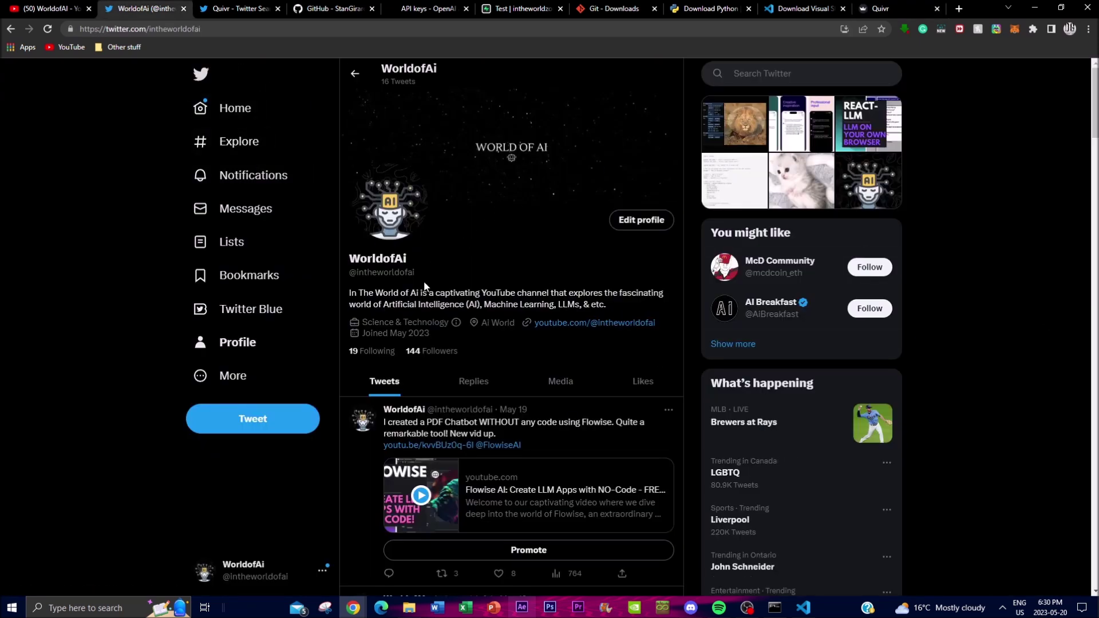
left_click(49, 8)
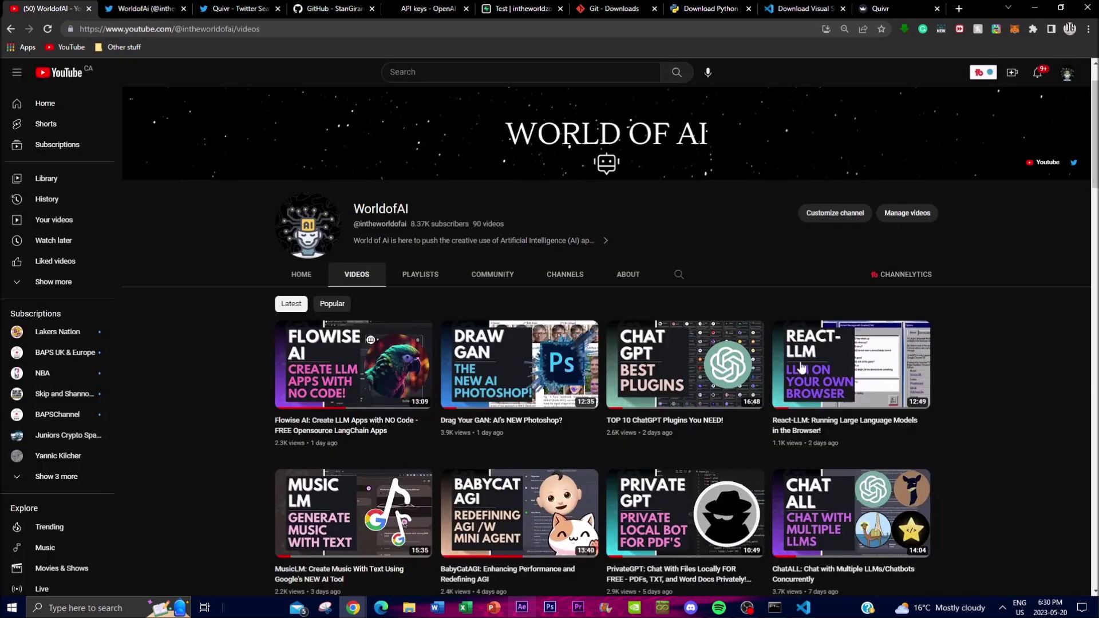
scroll(927, 402, "down", 6)
scroll(382, 395, "up", 8)
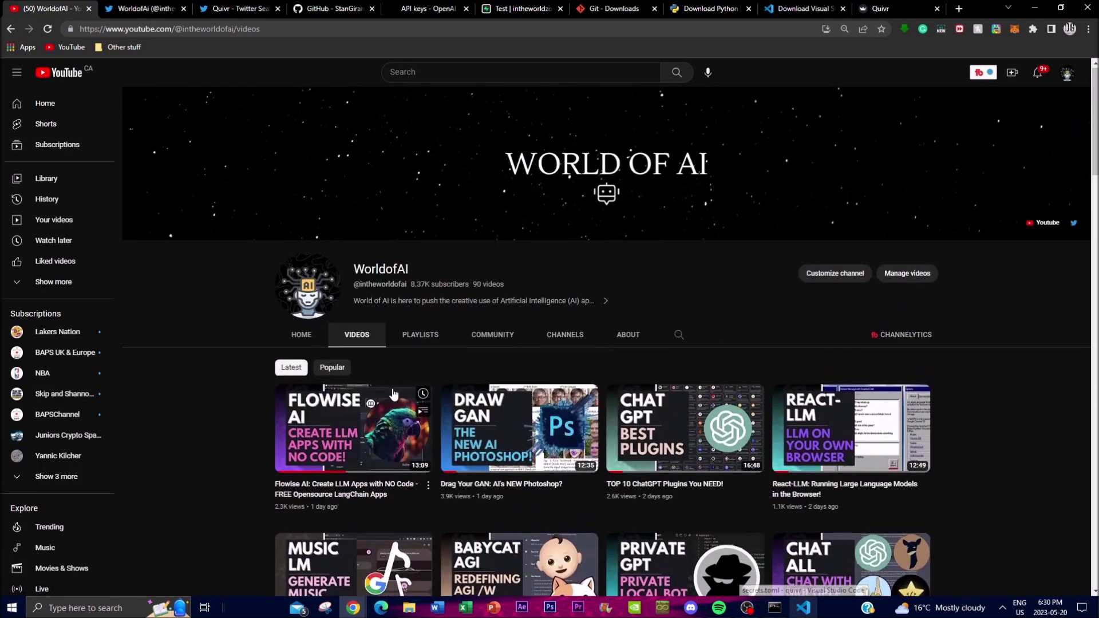